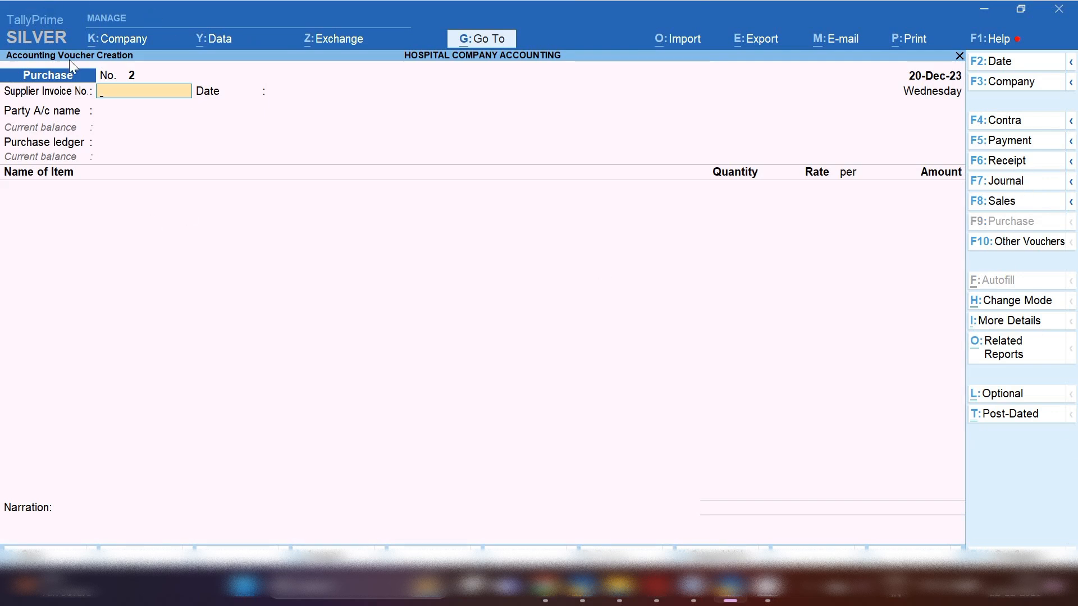
- Change the purchase voucher's mode to Accounting Invoice
click(1012, 310)
key(Down)
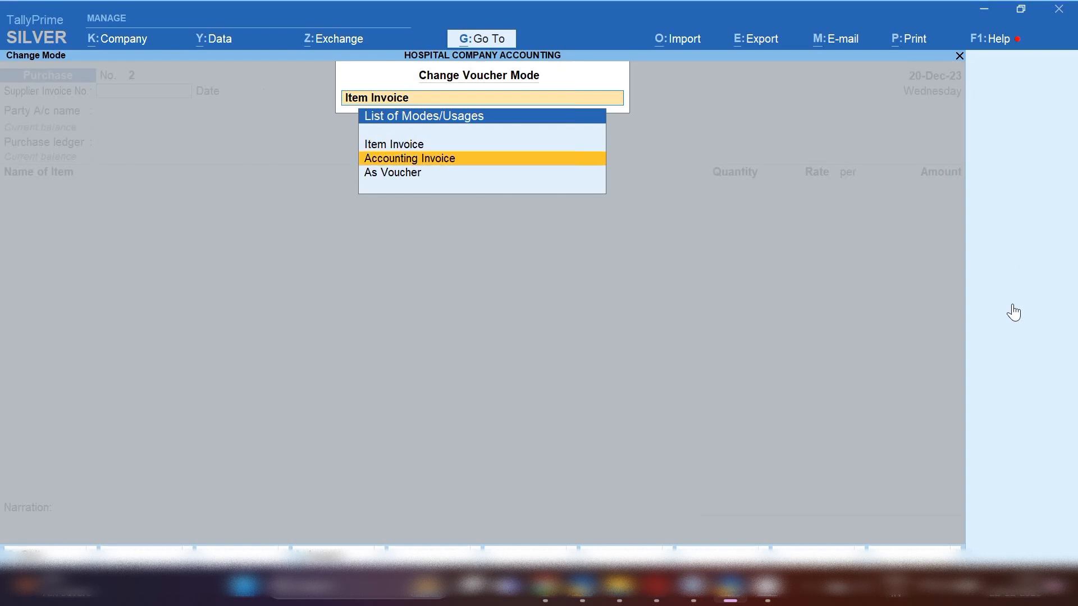
key(Return)
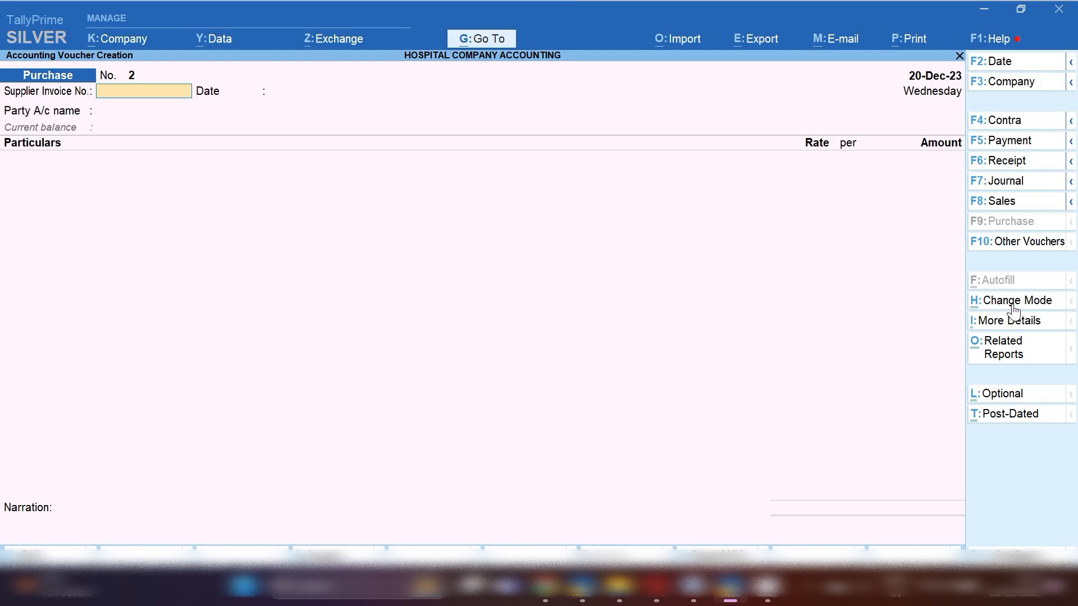
- Set the voucher date to 21-12-2023 and enter supplier invoice number 555 with the date 21-Dec-23
key(F2)
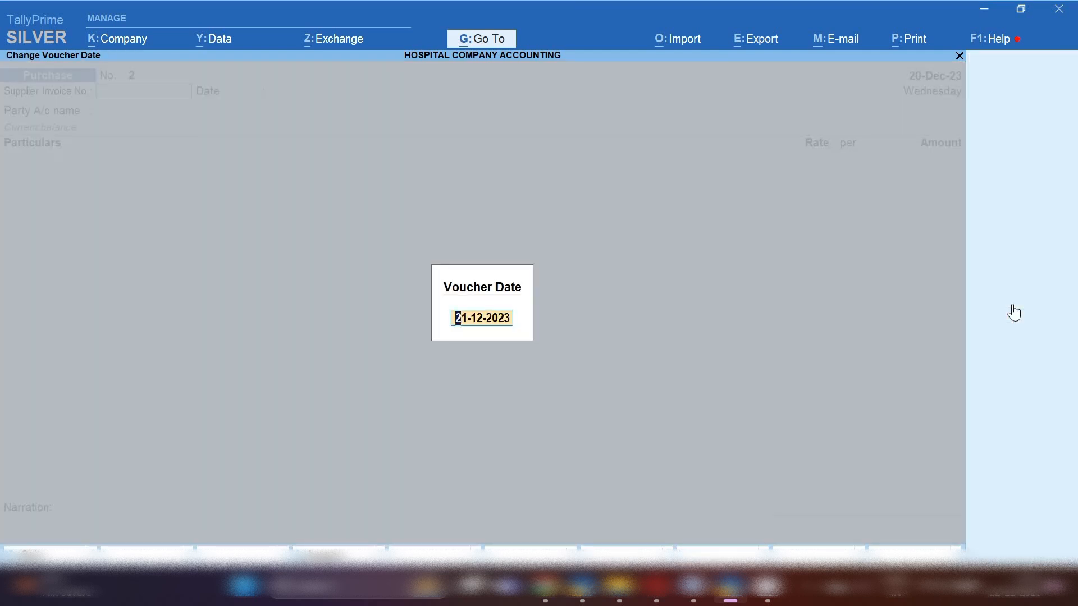
key(Return)
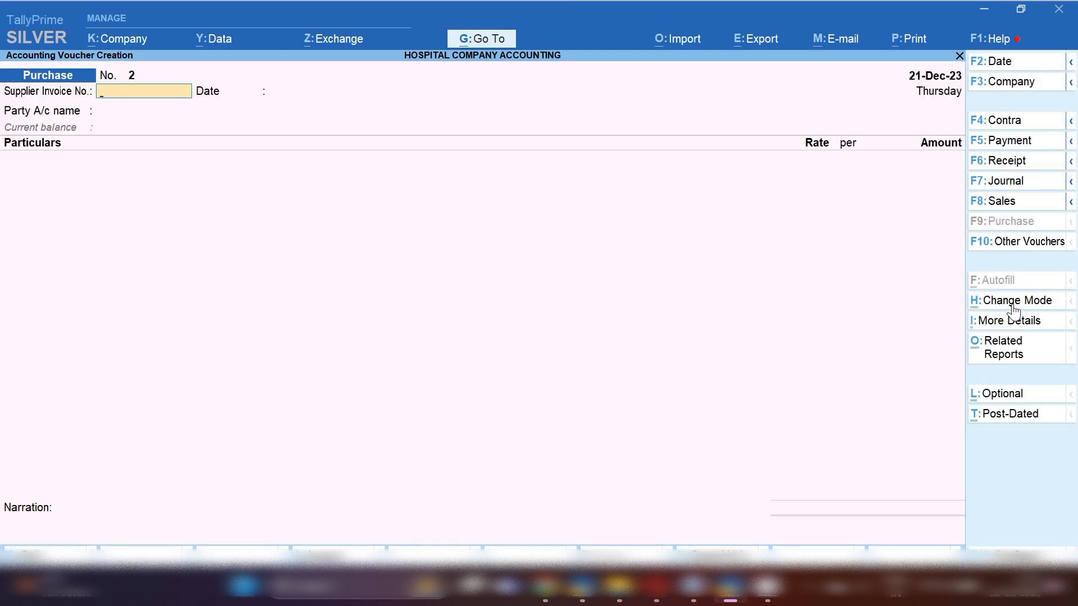
text(555)
key(Return)
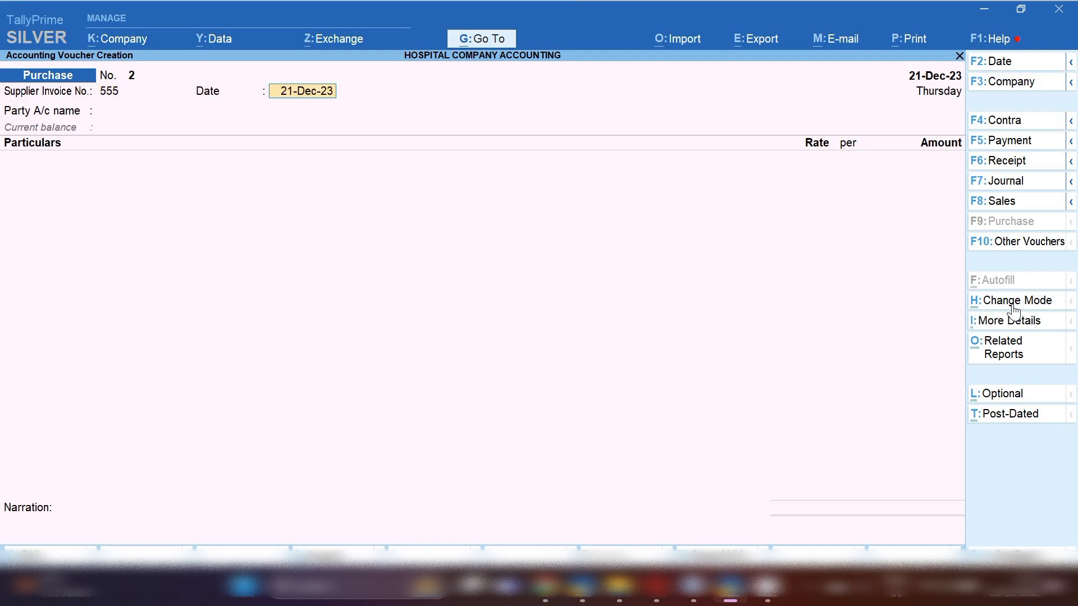
key(Return)
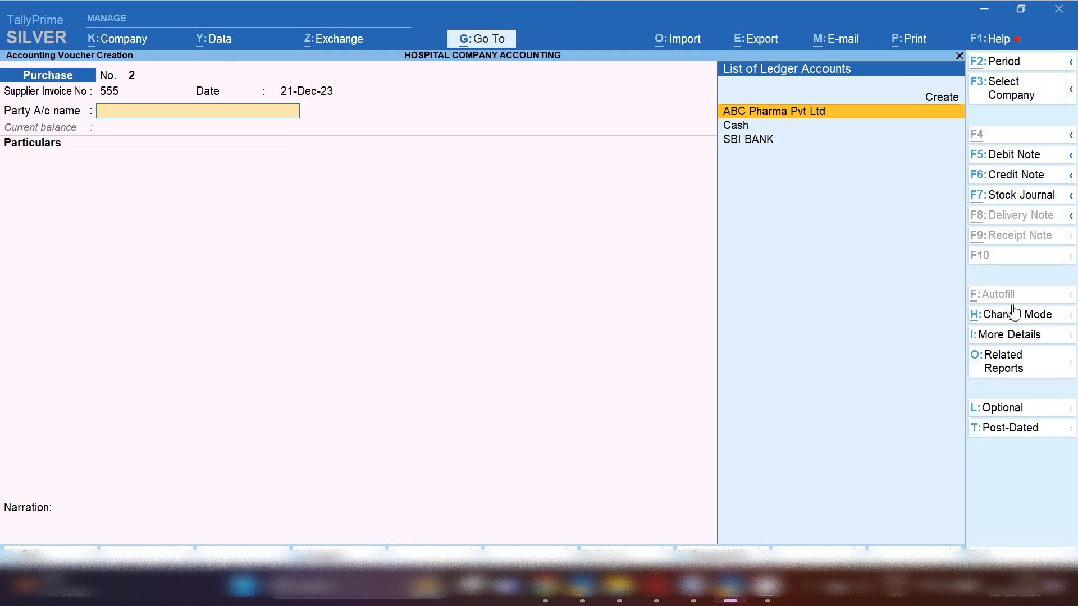
- Create a party ledger named XYZ MACHINE COMAPNY from the voucher and group it under Sundry Creditors
key(alt+c)
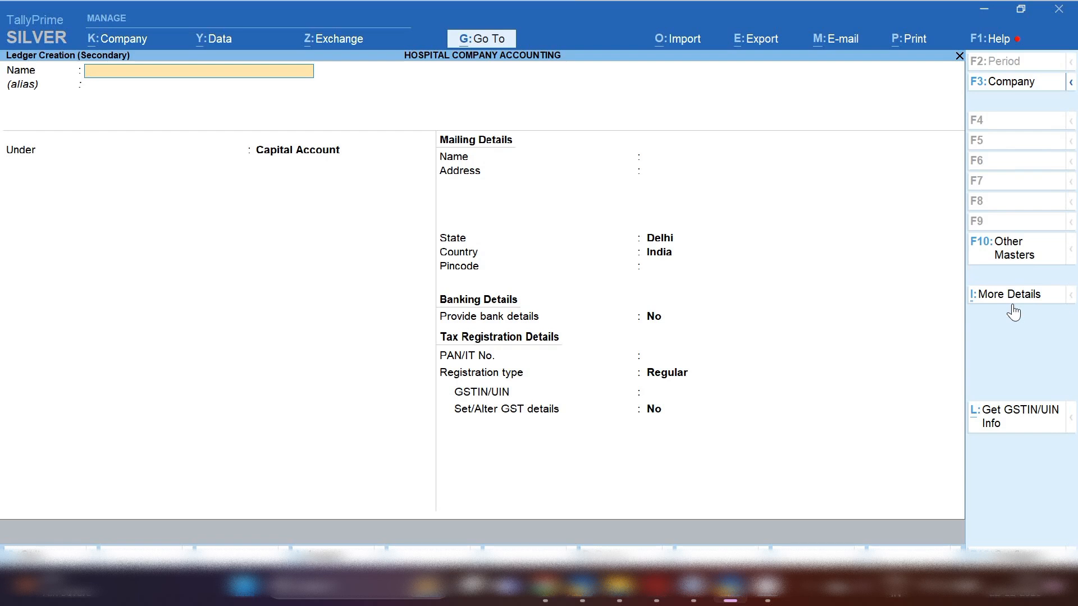
text(XYZ MACHINE COMAPNY)
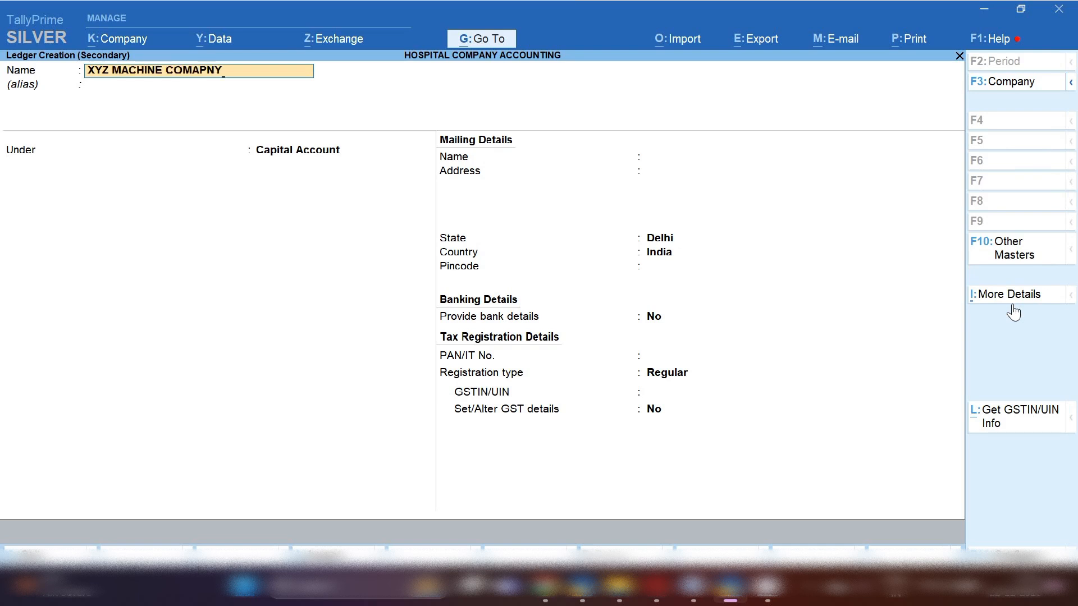
key(Return)
key(Return)
text(SU)
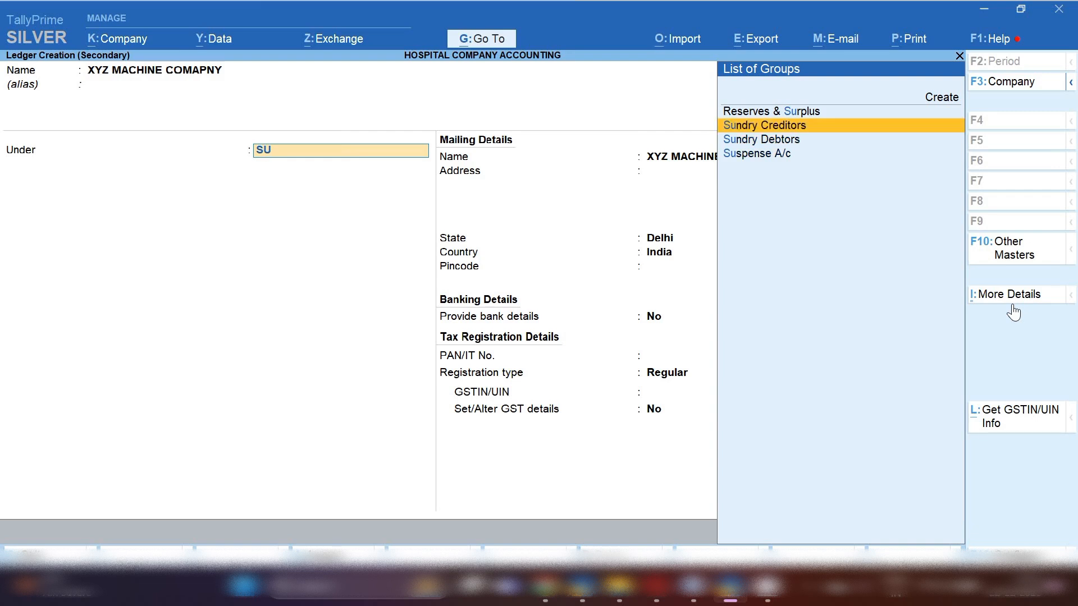
key(Return)
- Keep the supplier ledger's default balance, mailing and tax settings with state Delhi, leave GSTIN/UIN blank, and save the ledger
key(Return)
key(Return)
key(Return)
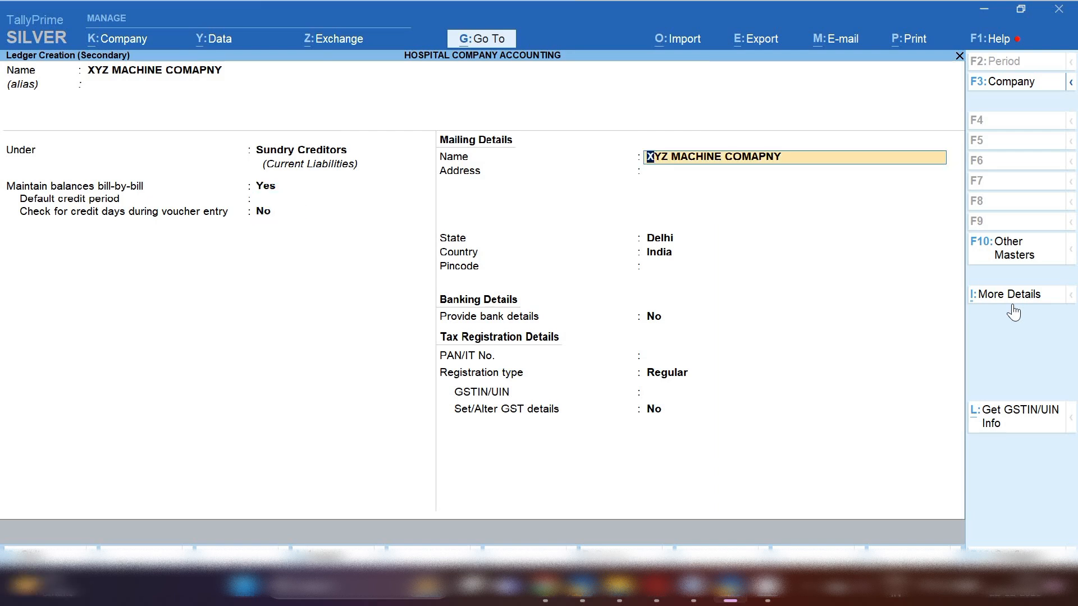
key(Return)
key(Return)
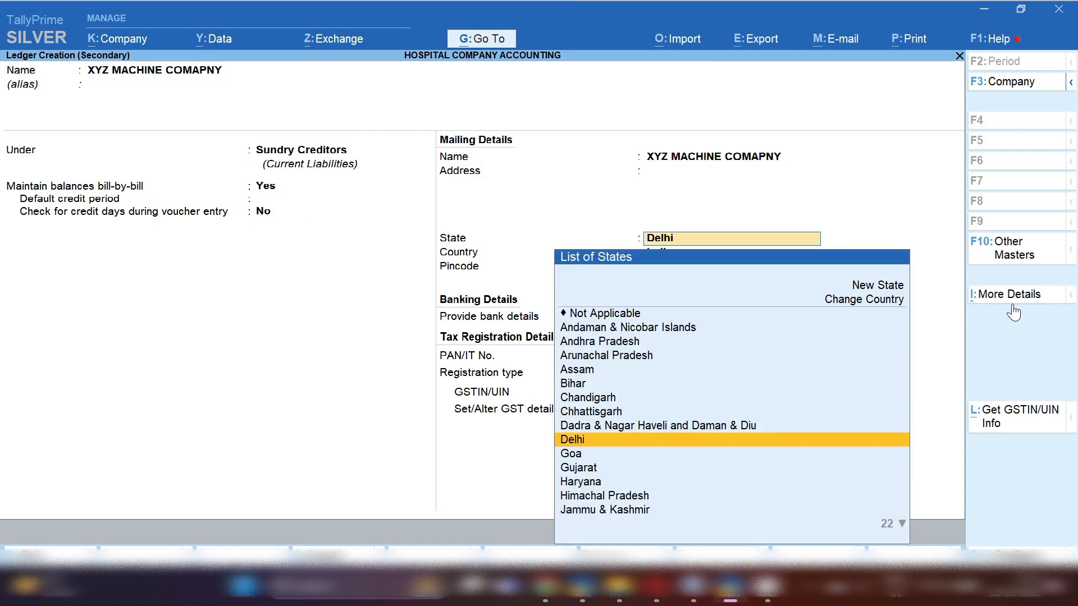
key(Return)
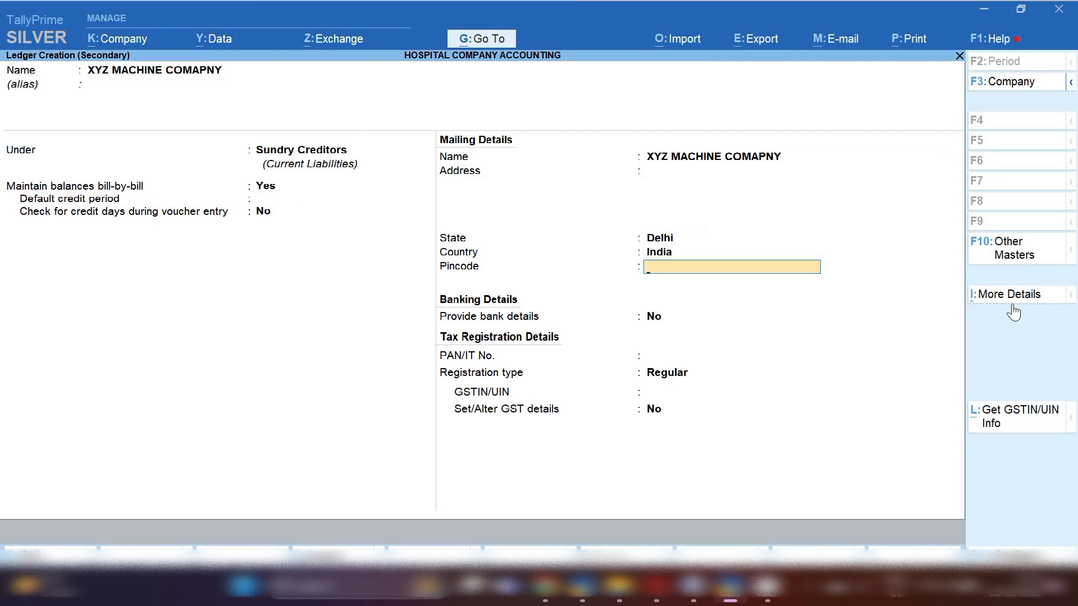
key(Return)
key(Return)
key(Return)
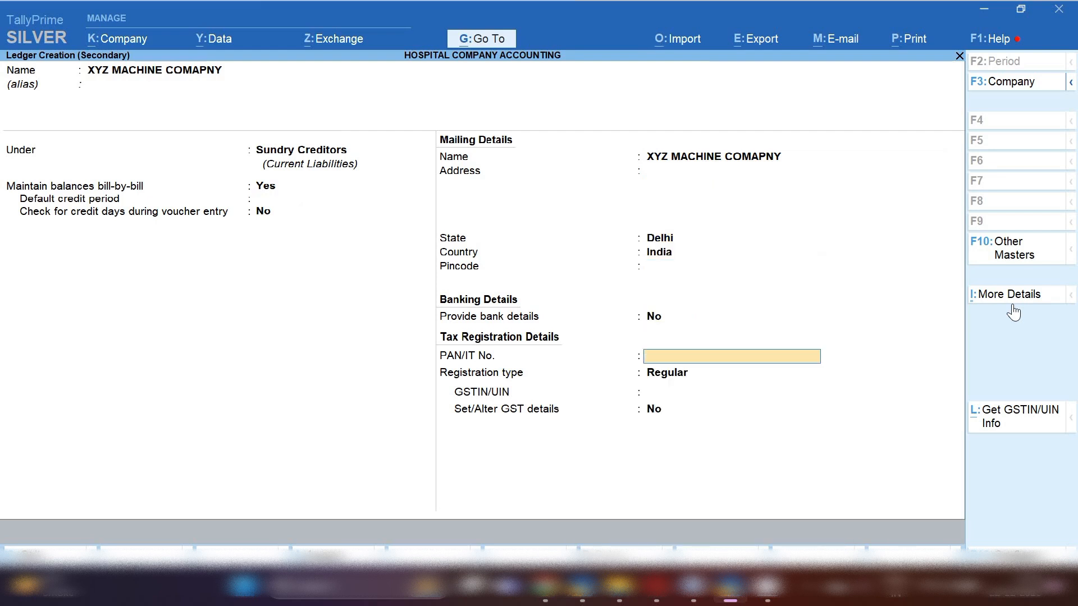
key(Return)
key(Return)
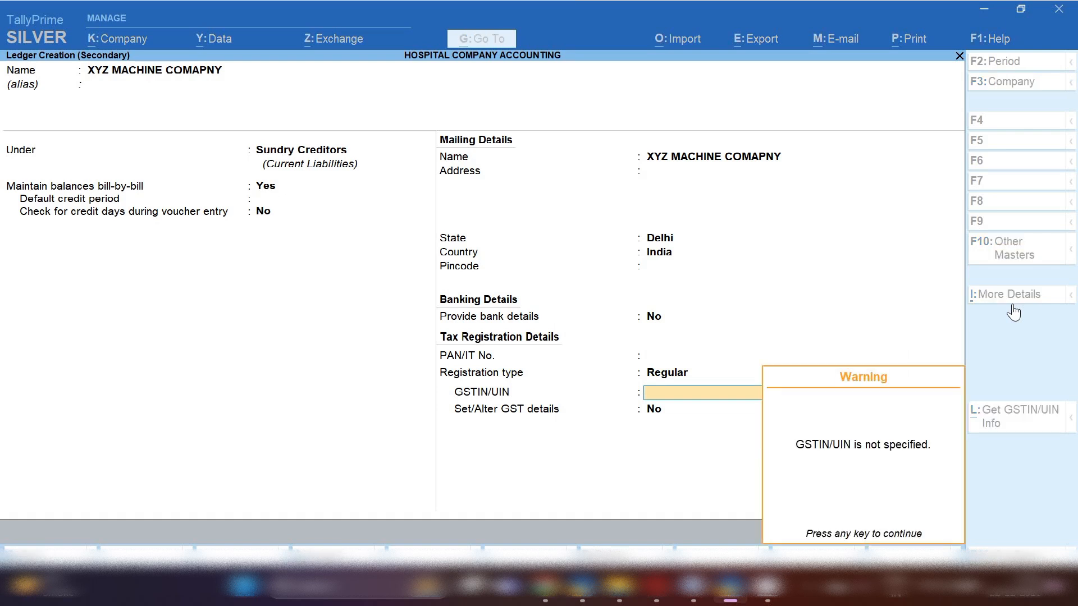
key(Return)
key(Return)
- Leave the purchase's receipt details blank and accept the default party details for XYZ MACHINE COMAPNY
key(Return)
key(Return)
key(Return)
key(Return)
key(Return)
key(Return)
key(Return)
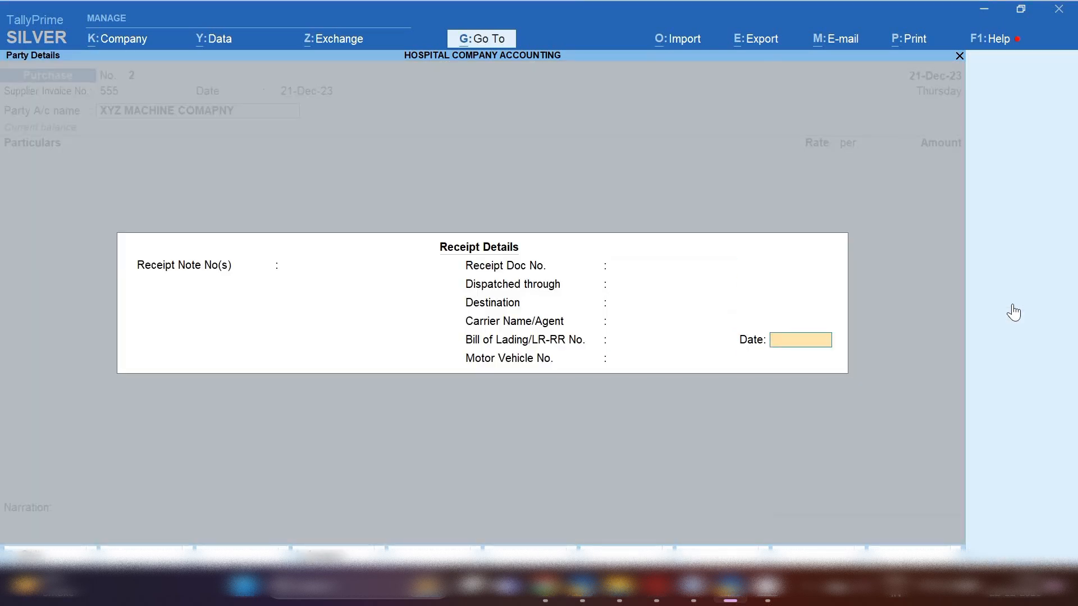
key(Return)
key(Return)
key(Return)
key(Return)
key(Return)
key(Return)
key(Return)
key(Return)
key(Return)
key(Return)
key(Return)
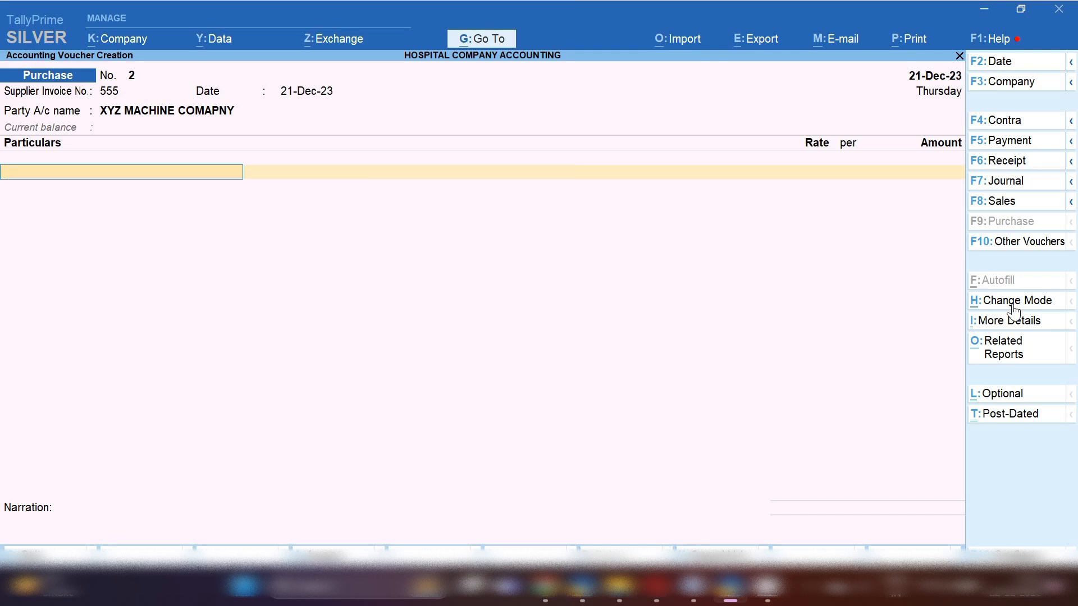
- Start a new ledger for the first particulars line and name it Patient Monitor, copying the name from the Word document
key(alt+c)
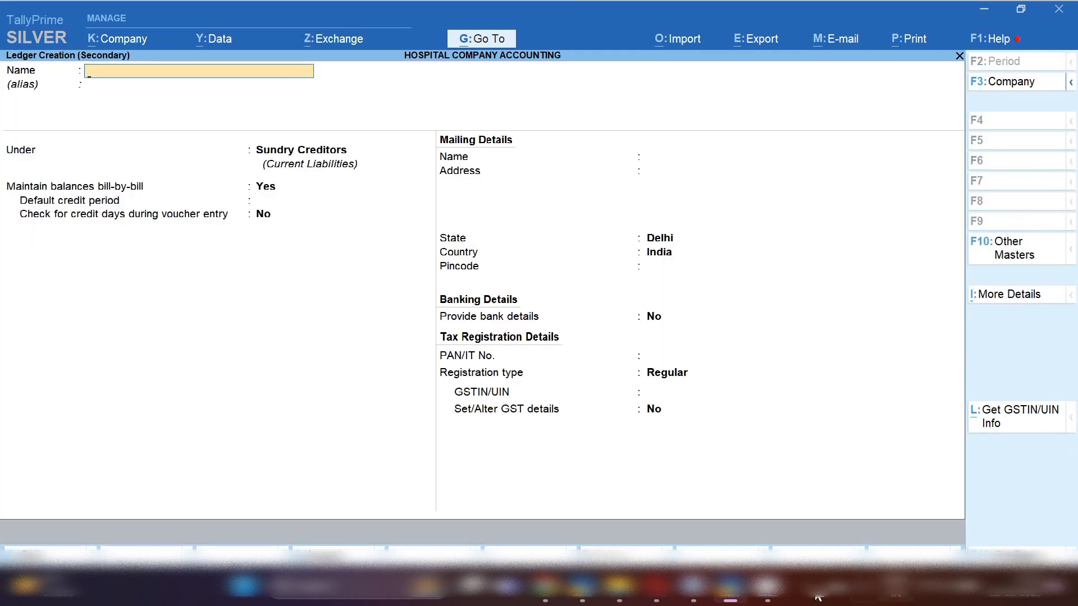
click(697, 596)
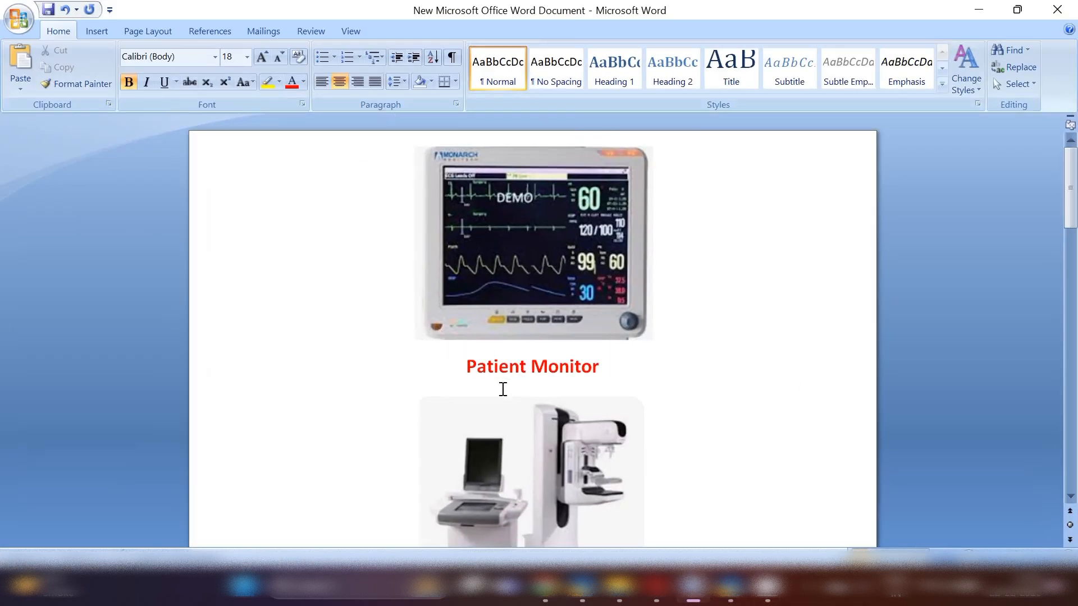
drag(601, 370, 509, 364)
key(ctrl+c)
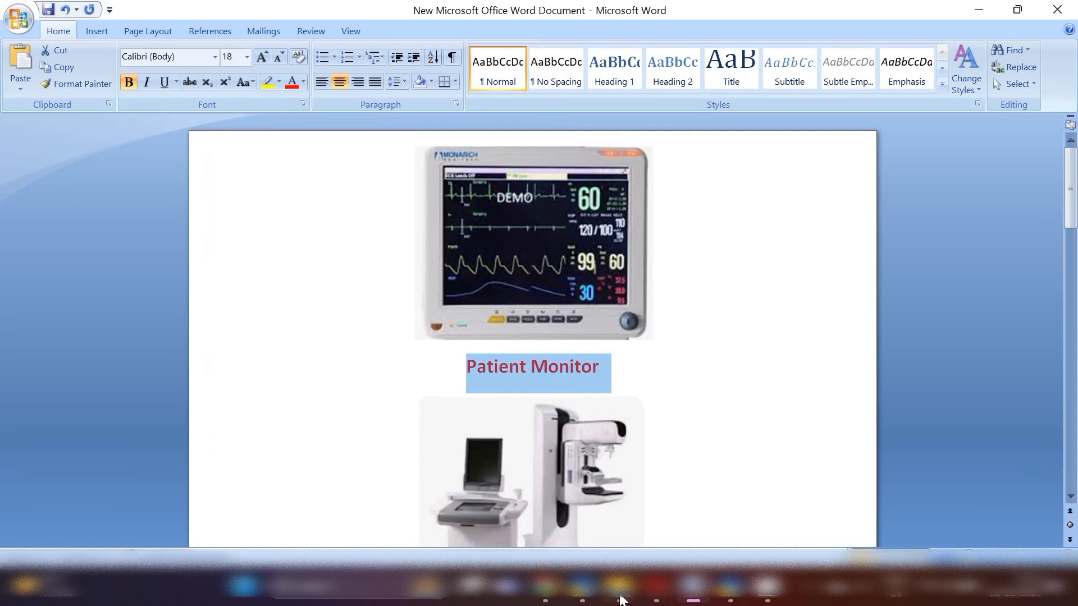
click(731, 587)
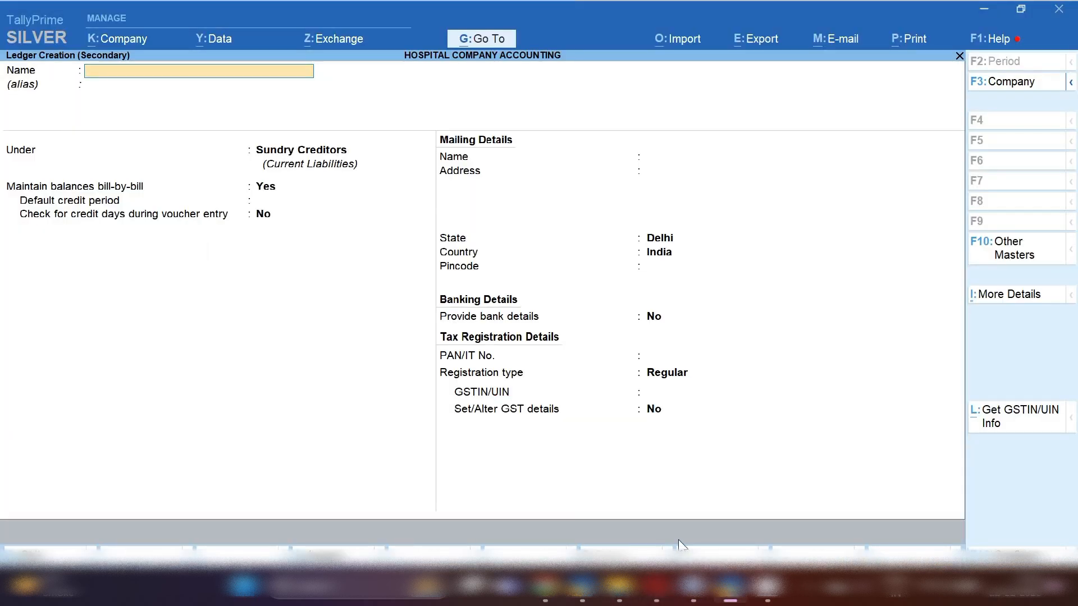
key(ctrl+v)
key(Return)
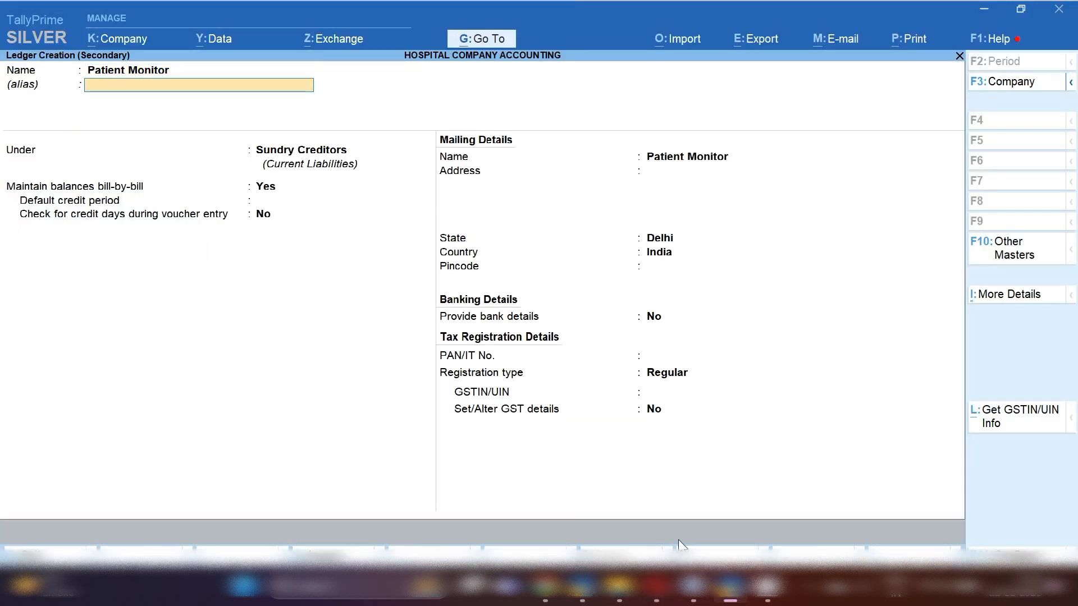
- Group the Patient Monitor ledger under Fixed Assets, keep GST applicable, and enable altering its GST details
key(Return)
text(FI)
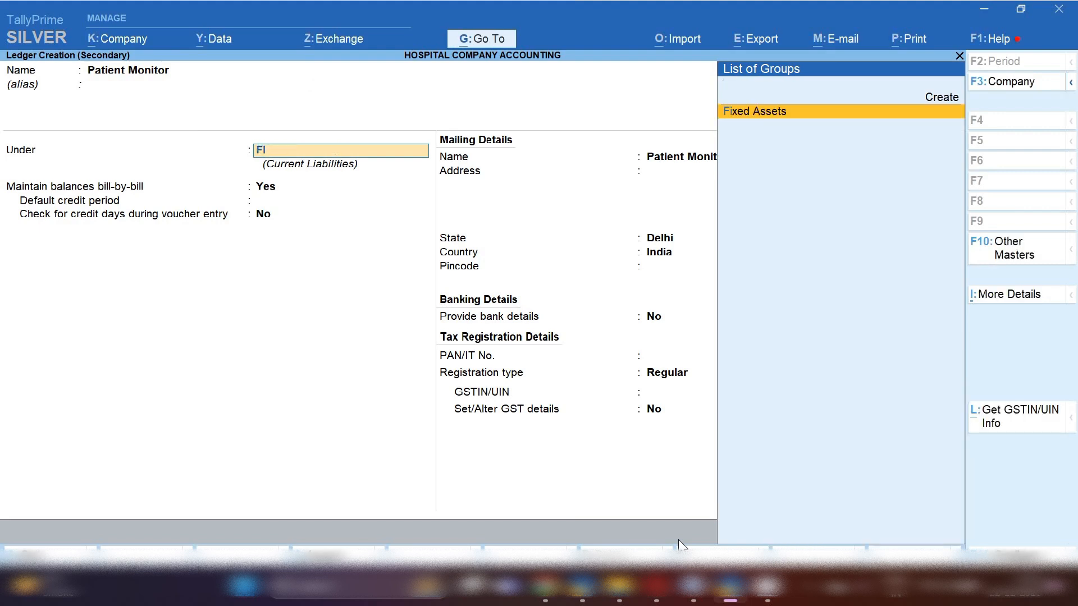
key(Return)
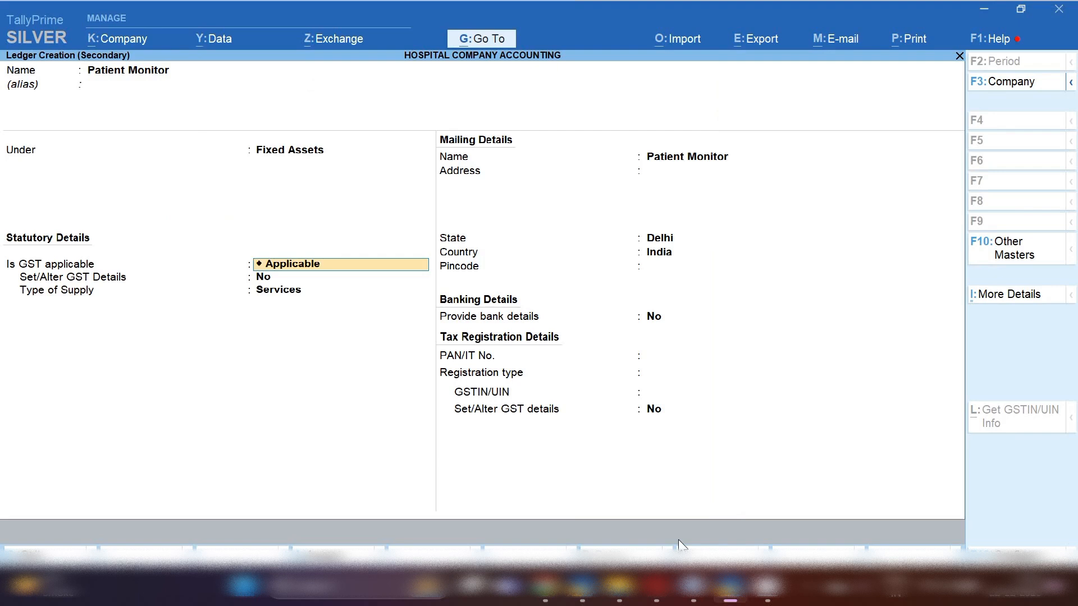
key(Return)
key(y)
key(Return)
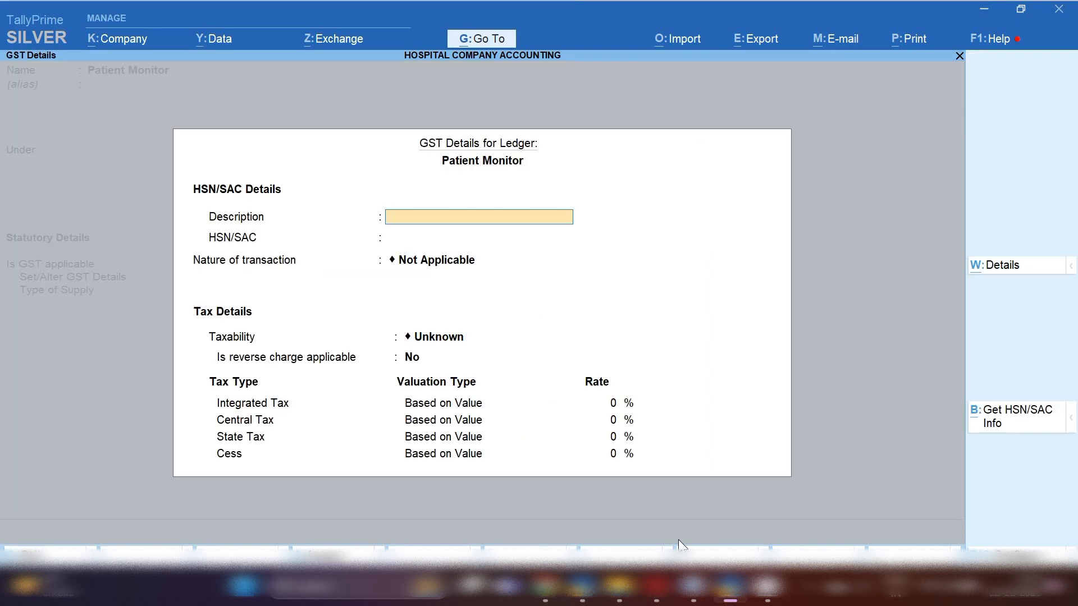
- Leave the HSN/SAC details blank, set the nature of transaction to Purchase Taxable and the nature of goods to Capital Goods
key(Return)
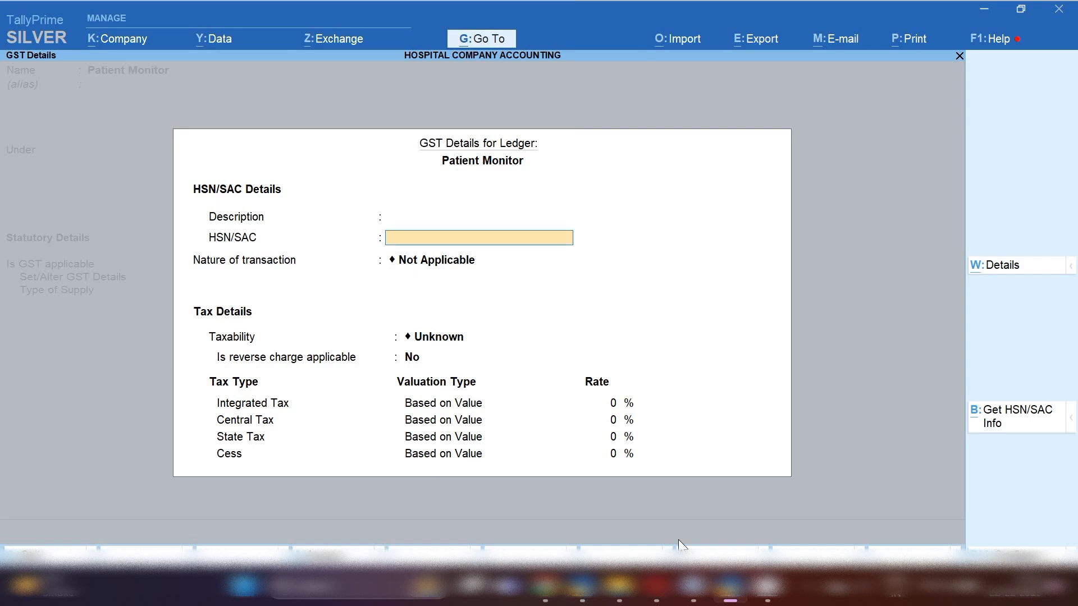
key(Return)
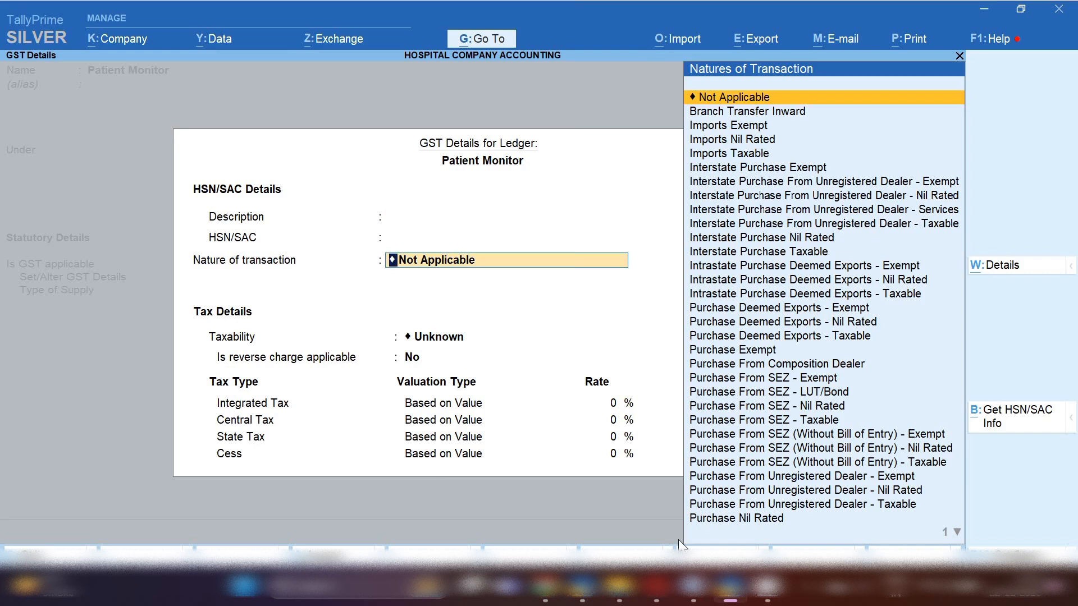
key(Down)
key(Down)
key(Down)
key(Down)
key(Down)
key(Down)
key(Down)
key(Down)
key(Down)
key(Down)
key(Down)
key(Down)
key(Down)
key(Down)
key(Down)
key(Down)
key(Down)
key(Down)
key(Down)
key(Down)
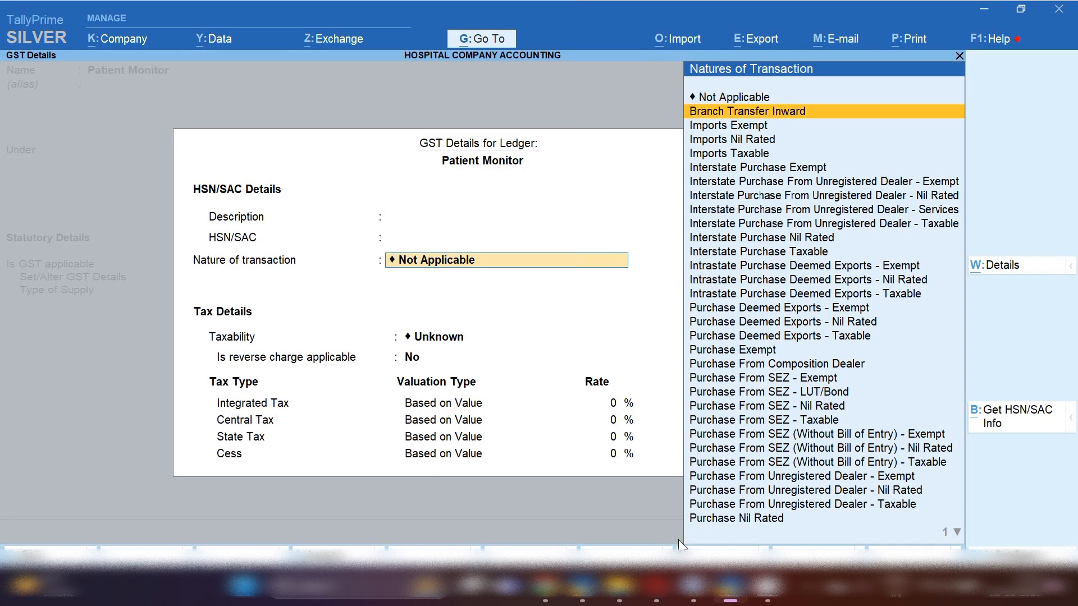
key(Down)
key(Down)
key(Down)
key(Down)
key(Down)
key(Down)
key(Down)
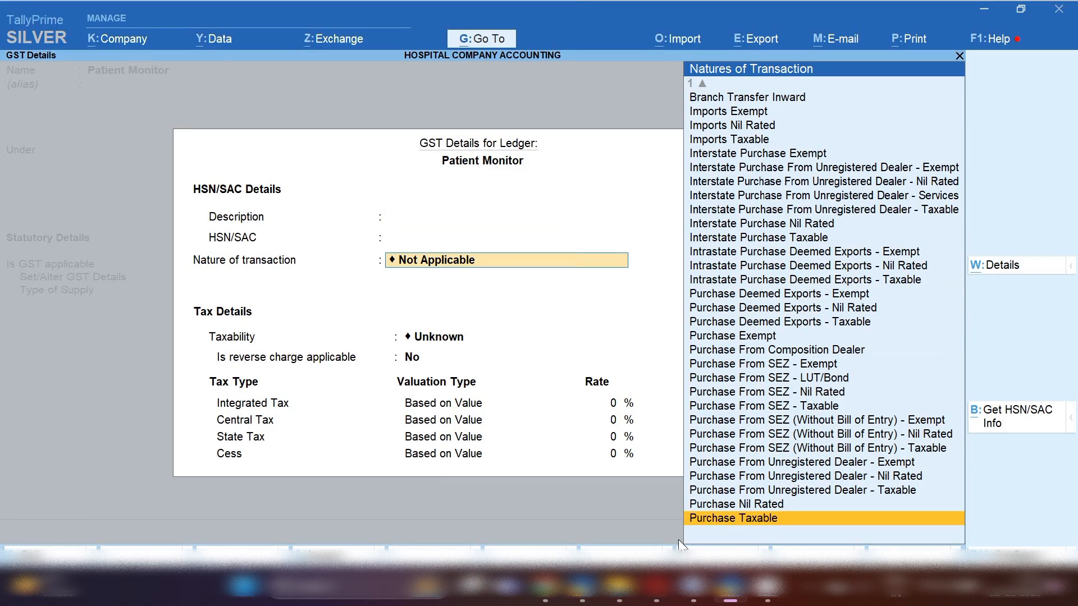
key(Return)
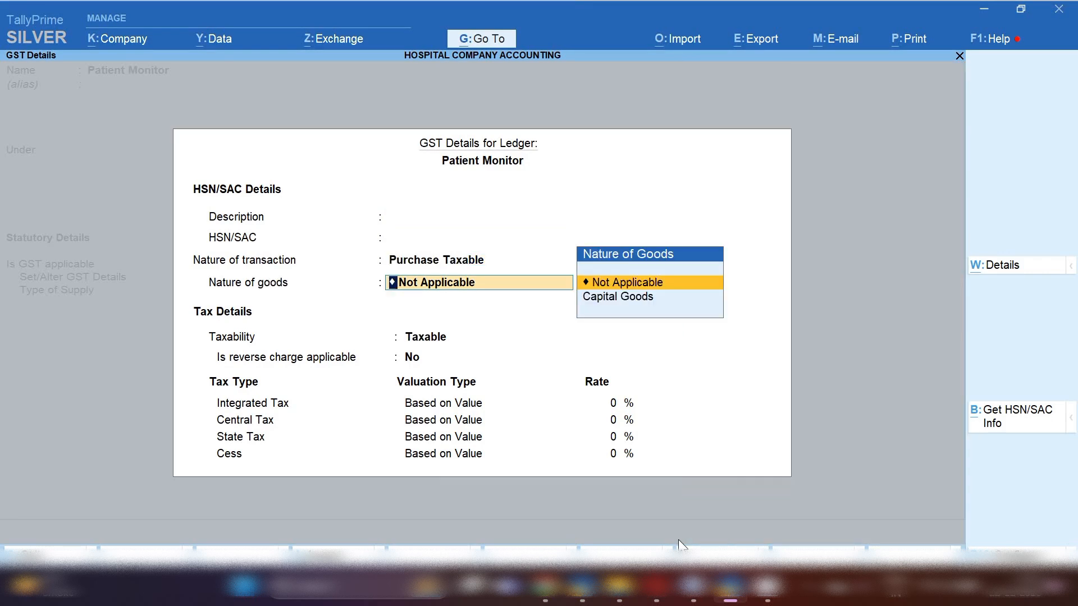
key(Down)
key(Return)
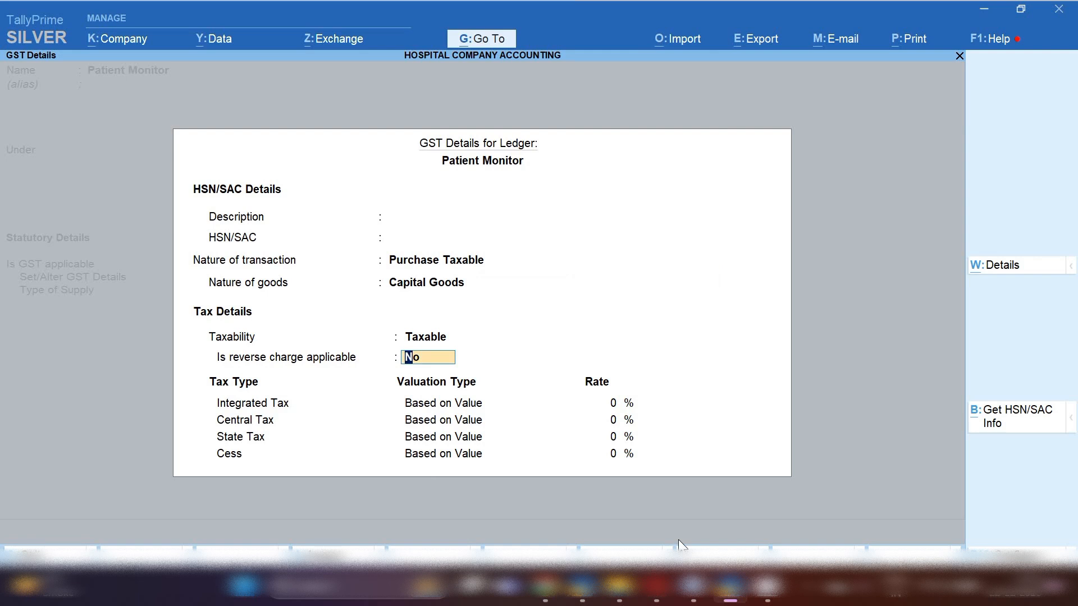
- Keep reverse charge at No, set the integrated tax rate to 18%, and accept the GST details
key(Return)
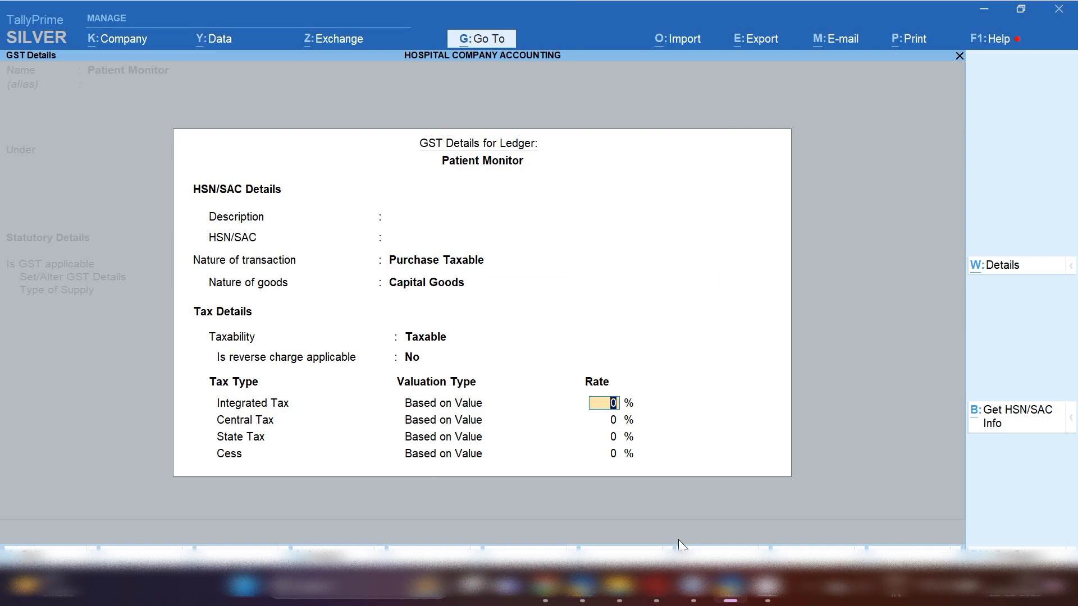
text(18)
key(Return)
key(Return)
key(Return)
key(Return)
key(Return)
- Keep the remaining supply, mailing and banking defaults and save the Patient Monitor ledger into the voucher
key(Return)
key(Return)
key(Return)
key(Return)
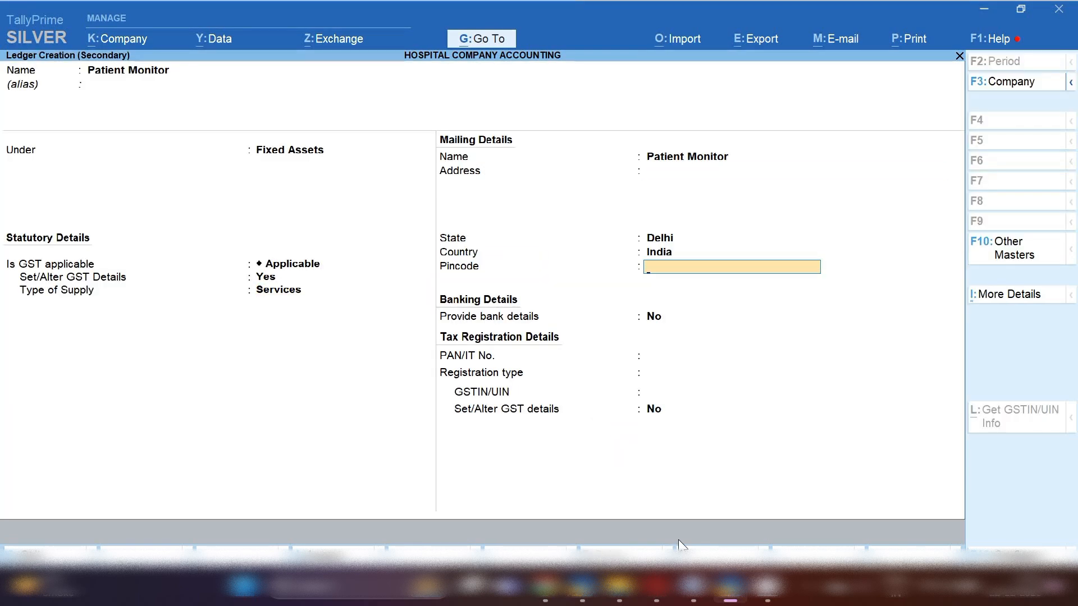
key(Return)
key(Return)
key(Return)
key(Return)
key(Return)
key(Return)
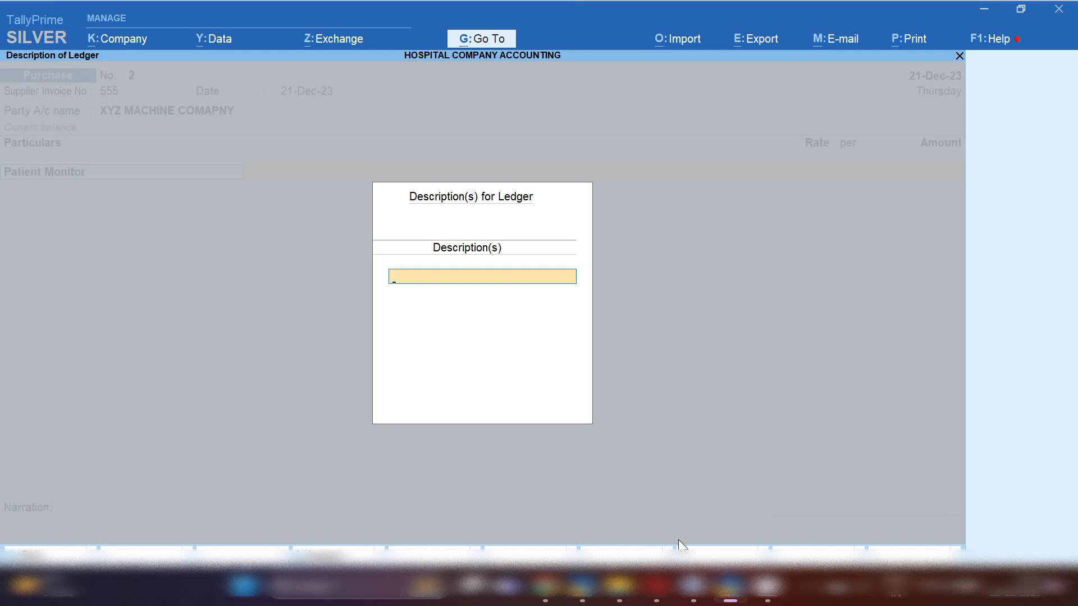
- Leave the ledger description blank and enter an amount of 100000 for Patient Monitor
key(Return)
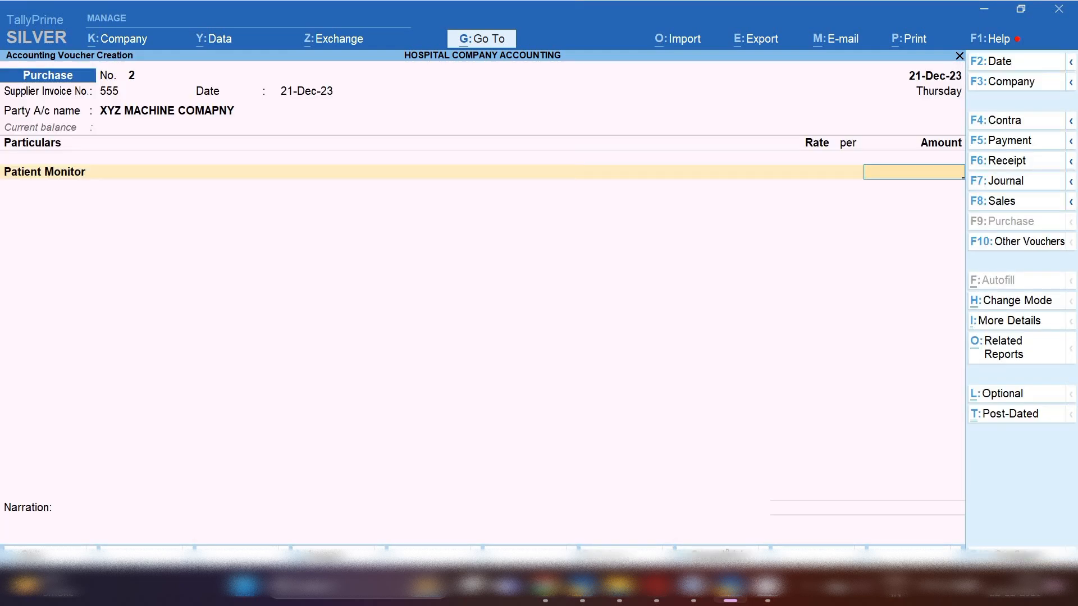
text(100000)
key(Return)
- Add the Cgst ledger under Patient Monitor with its auto-calculated amount, leaving the ledger description blank
text(CG)
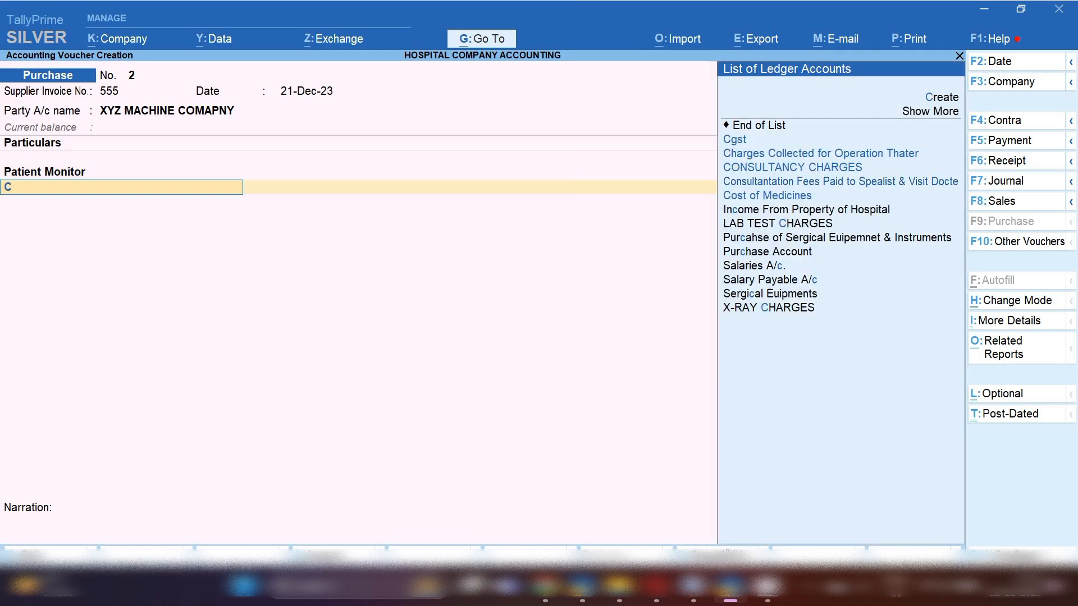
key(Return)
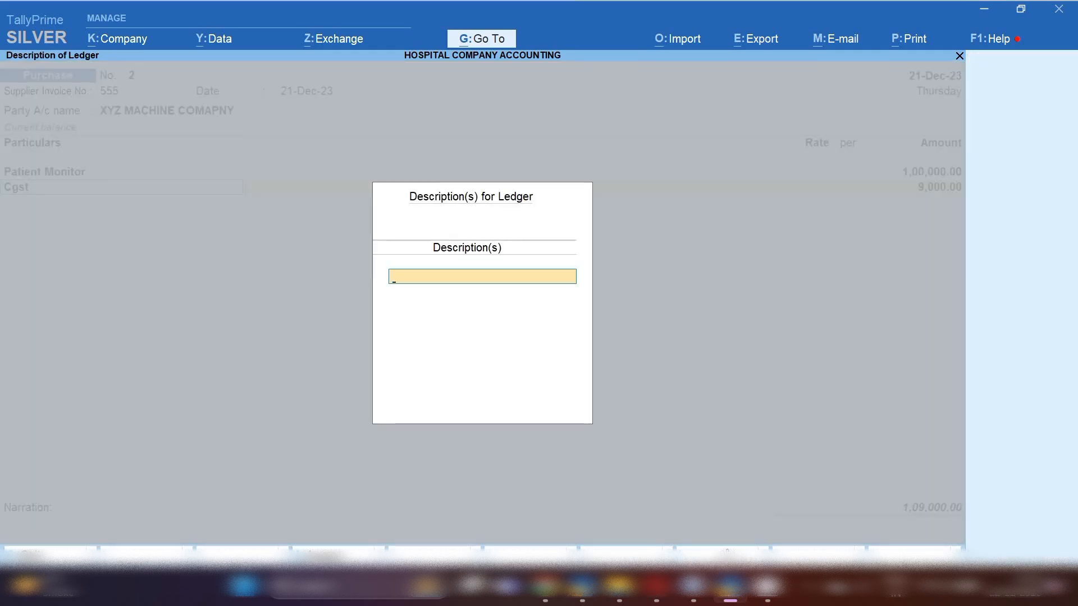
key(Return)
key(Return)
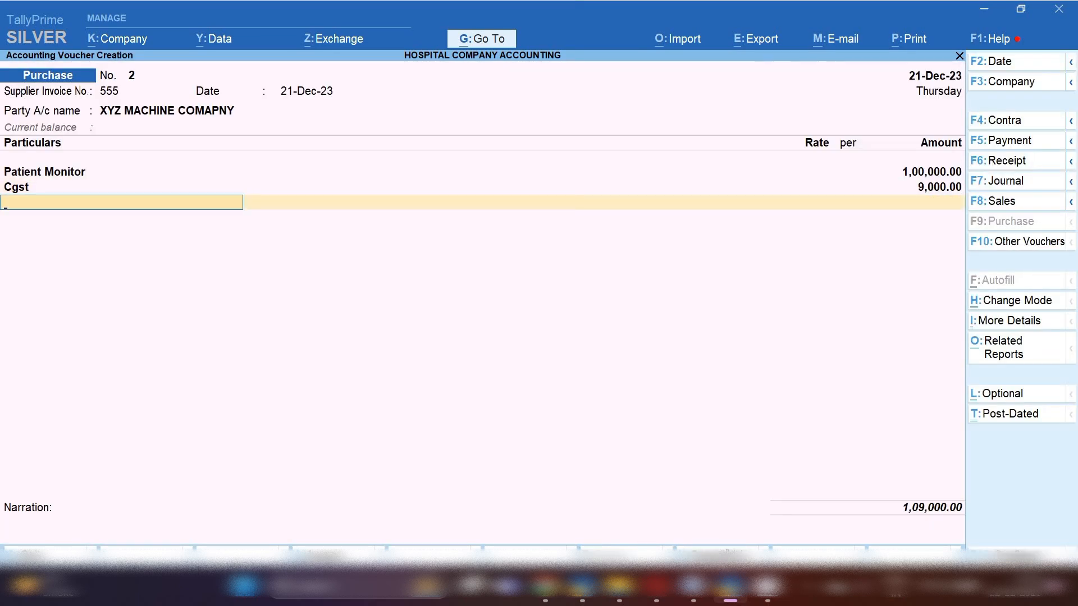
- Add the Sgst ledger with its auto-calculated amount and save the Patient Monitor purchase voucher
text(SG)
key(Return)
key(Return)
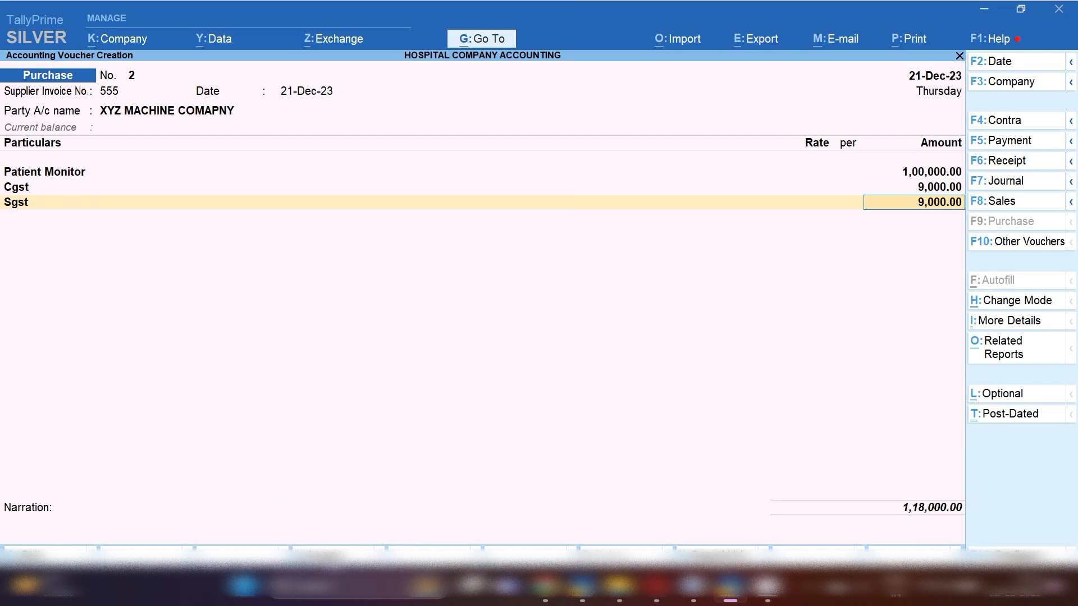
key(ctrl+a)
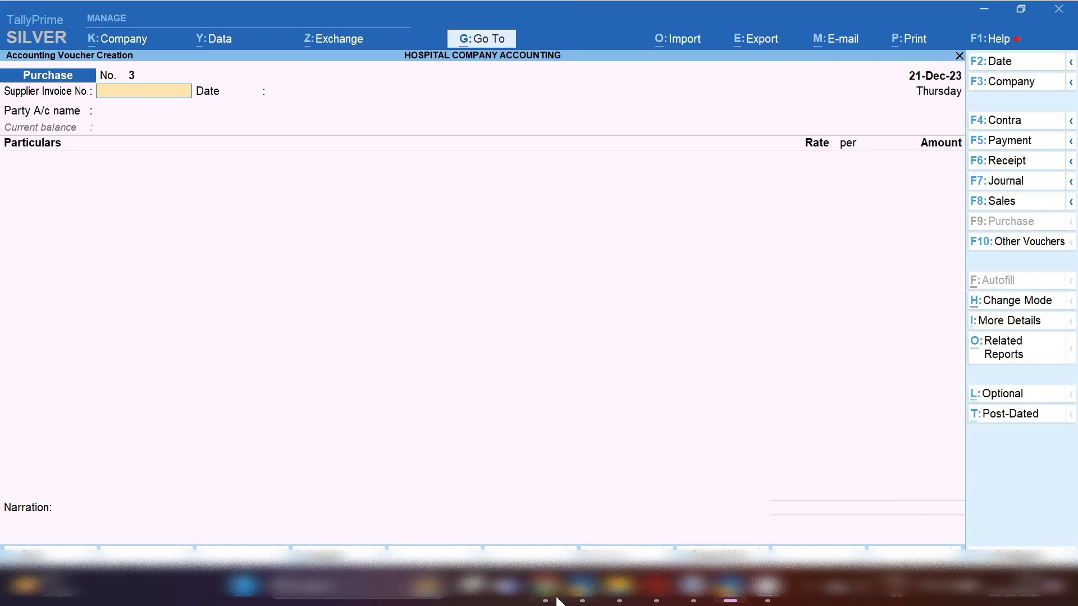
- Switch to the Word document of hospital equipment and select the "Mammography unit" caption
click(704, 600)
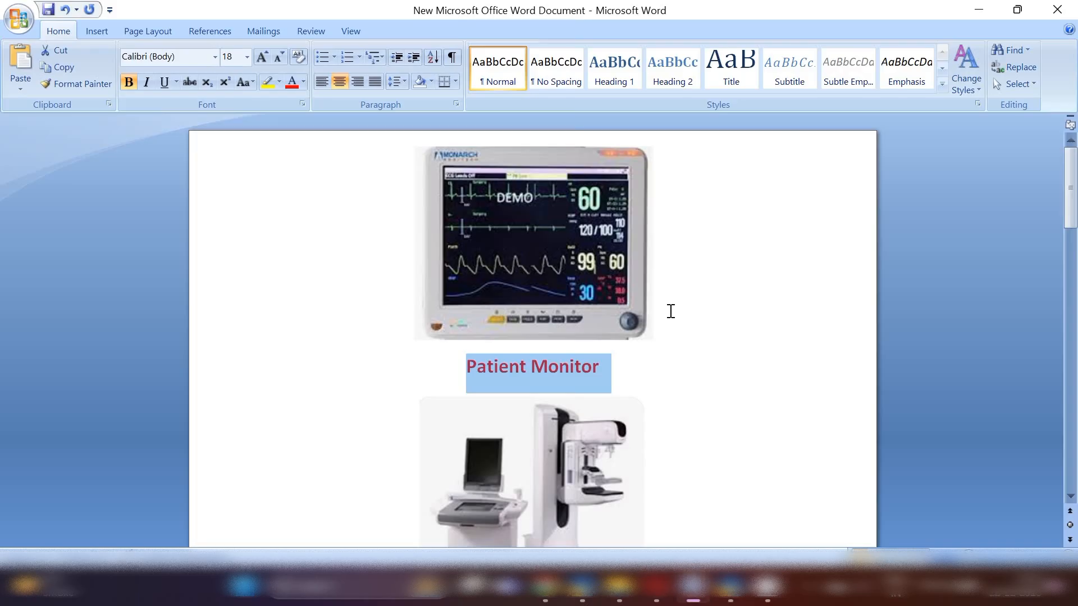
scroll(643, 376, down, 1)
scroll(645, 376, down, 5)
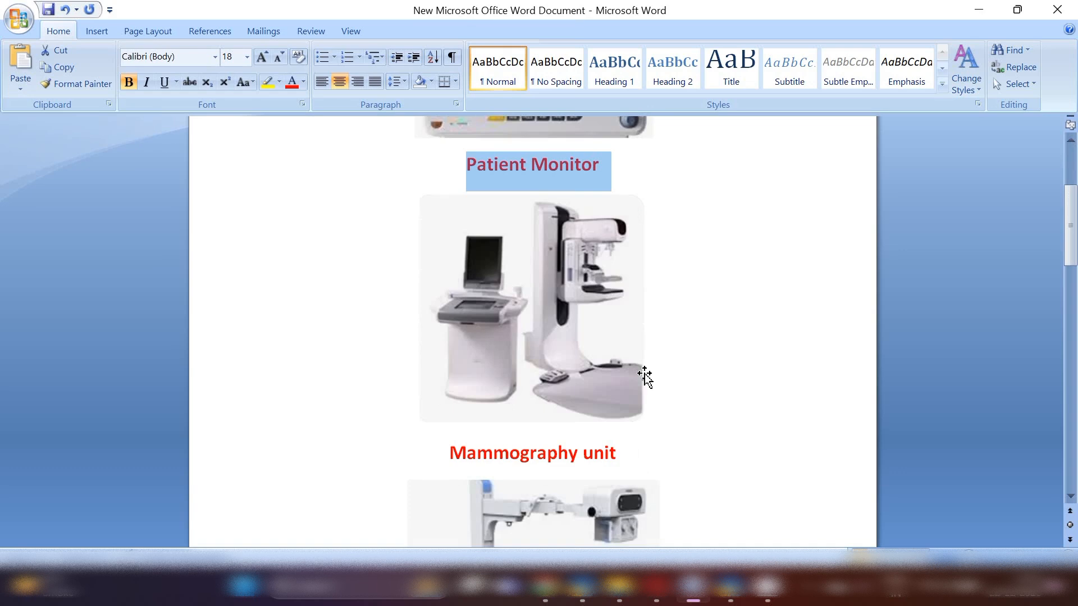
click(529, 415)
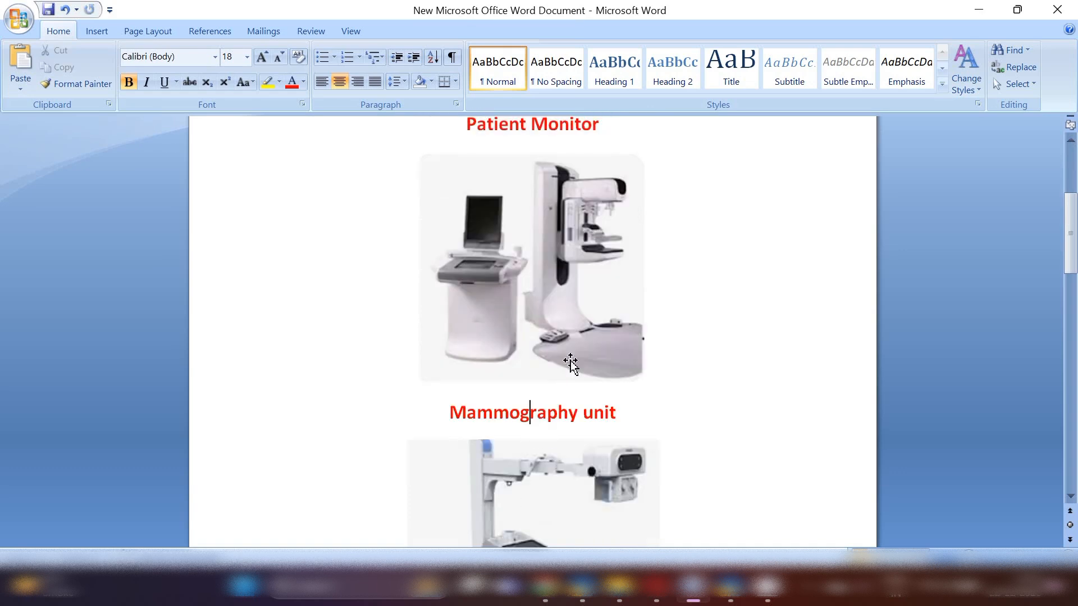
scroll(626, 407, down, 1)
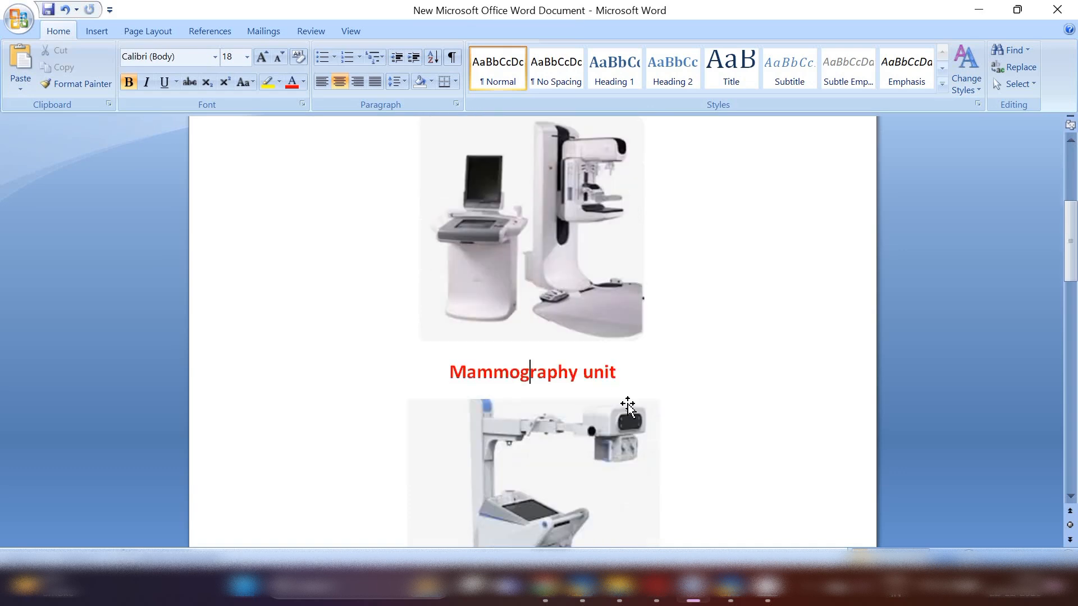
drag(630, 374, 469, 370)
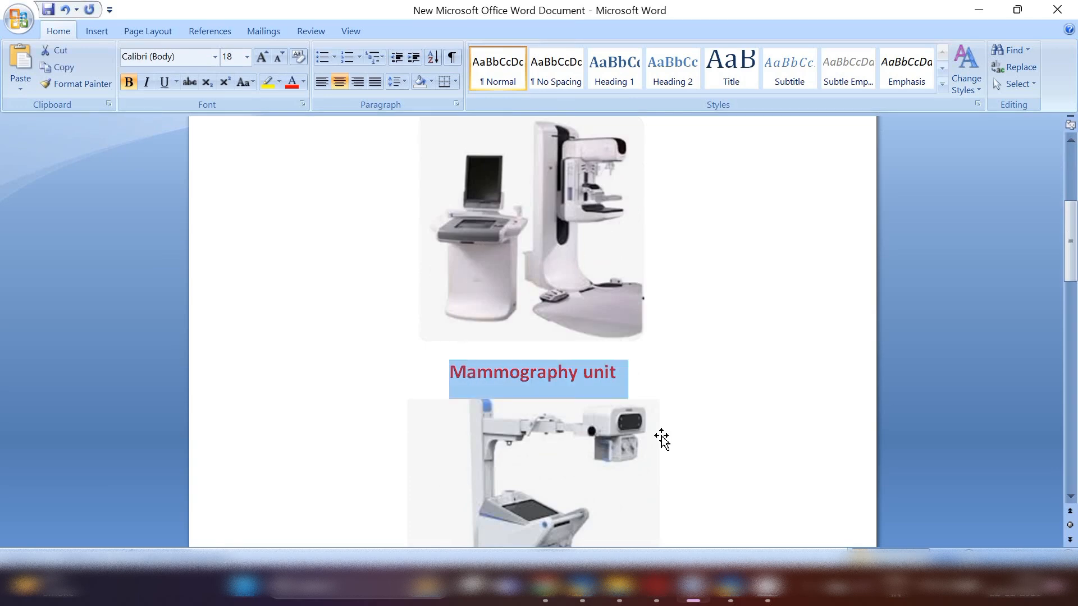
- Return to TallyPrime and enter supplier invoice number 6666 in the new purchase voucher, keeping the date 21-Dec-23
key(alt+Tab)
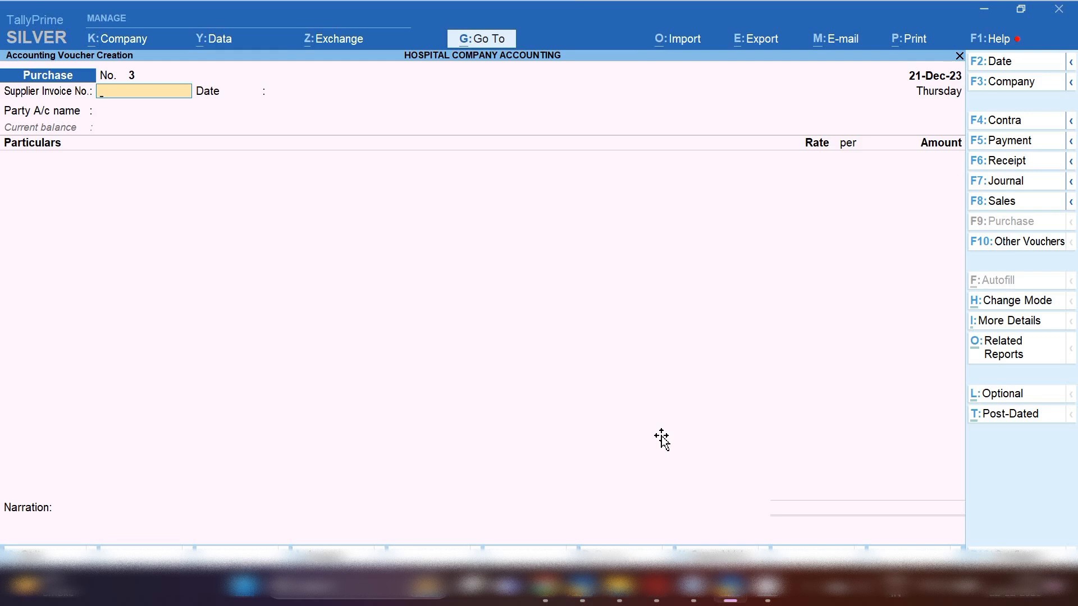
text(6666)
key(Return)
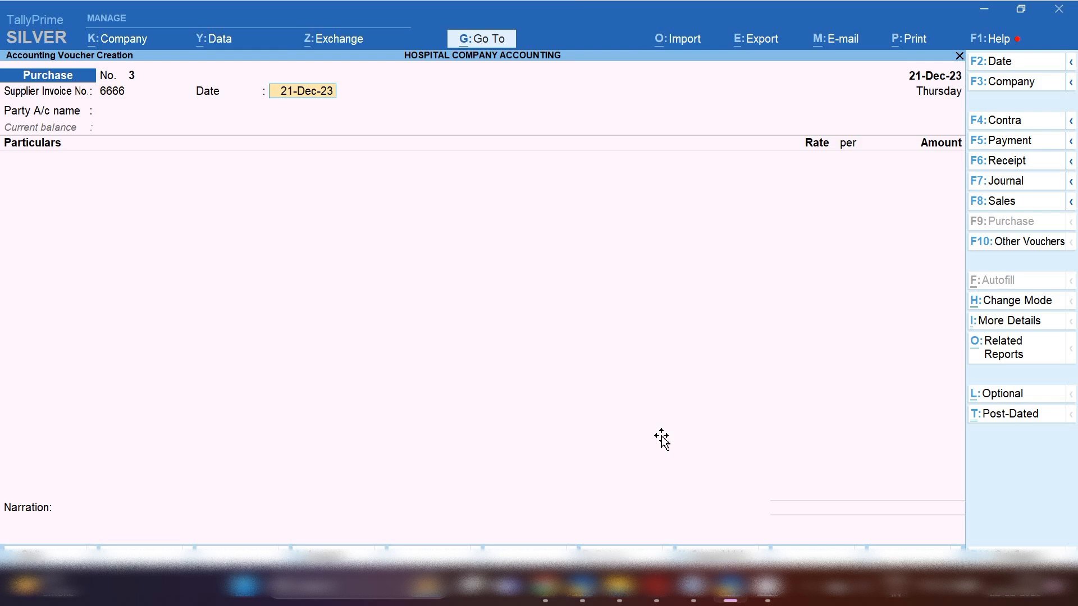
key(Return)
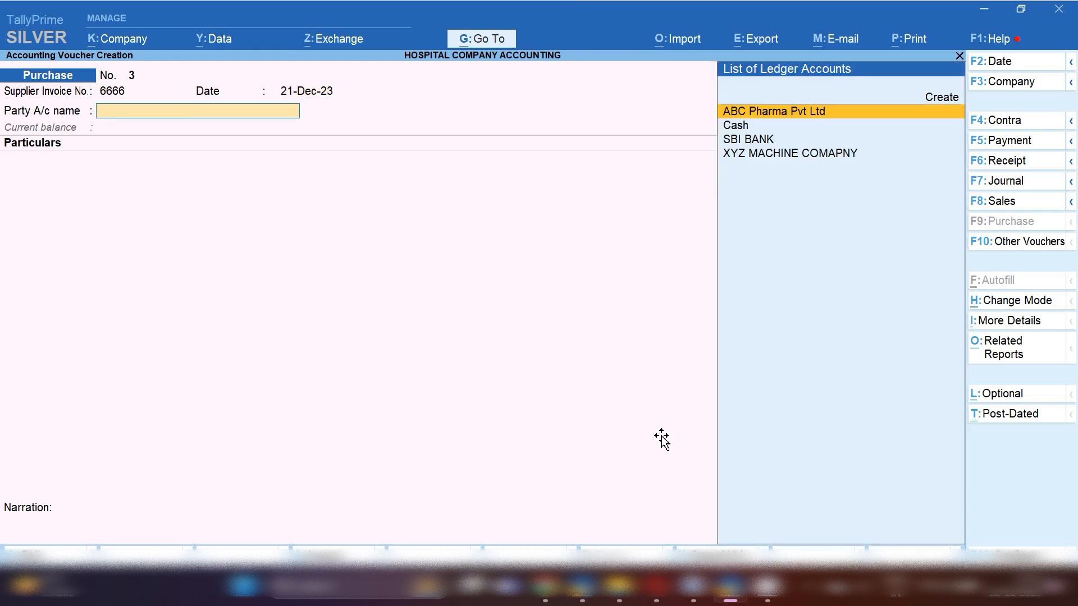
- Choose XYZ MACHINE COMAPNY as the party account and accept its default dispatch and party details
key(Down)
key(Down)
key(Down)
key(Return)
key(Return)
key(Return)
key(Return)
key(Return)
key(Return)
key(Return)
key(Return)
key(Return)
key(Return)
key(Return)
key(Return)
key(Return)
key(Return)
key(Return)
key(Return)
key(Return)
key(Return)
key(Return)
key(Return)
key(Return)
key(Return)
key(Return)
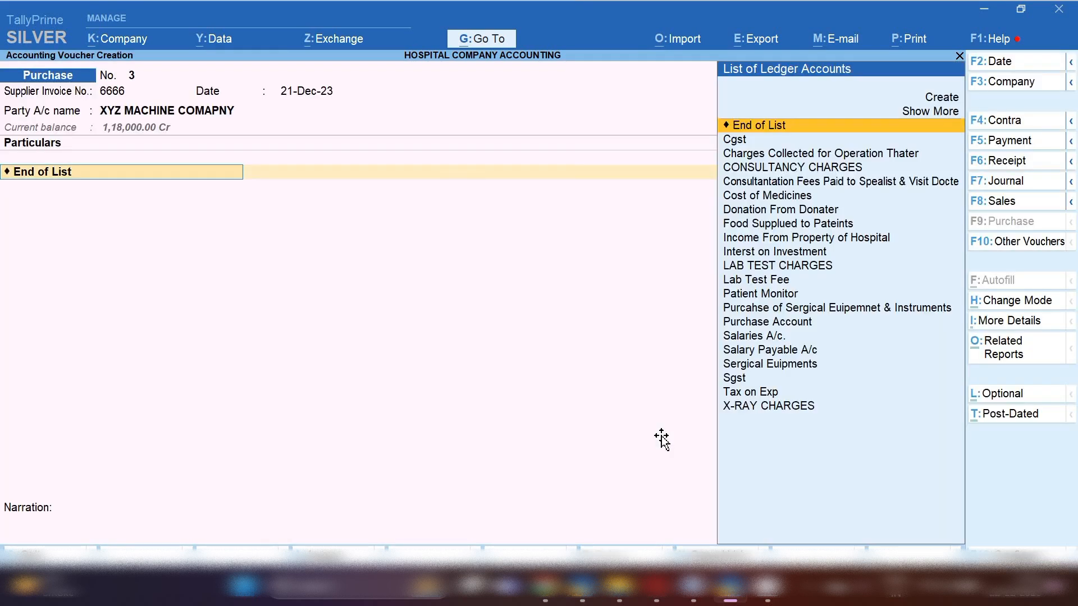
- Create a ledger named Mammography unit from the voucher, leaving the alias blank and keeping it under Fixed Assets
key(alt+c)
text(Mammography unit)
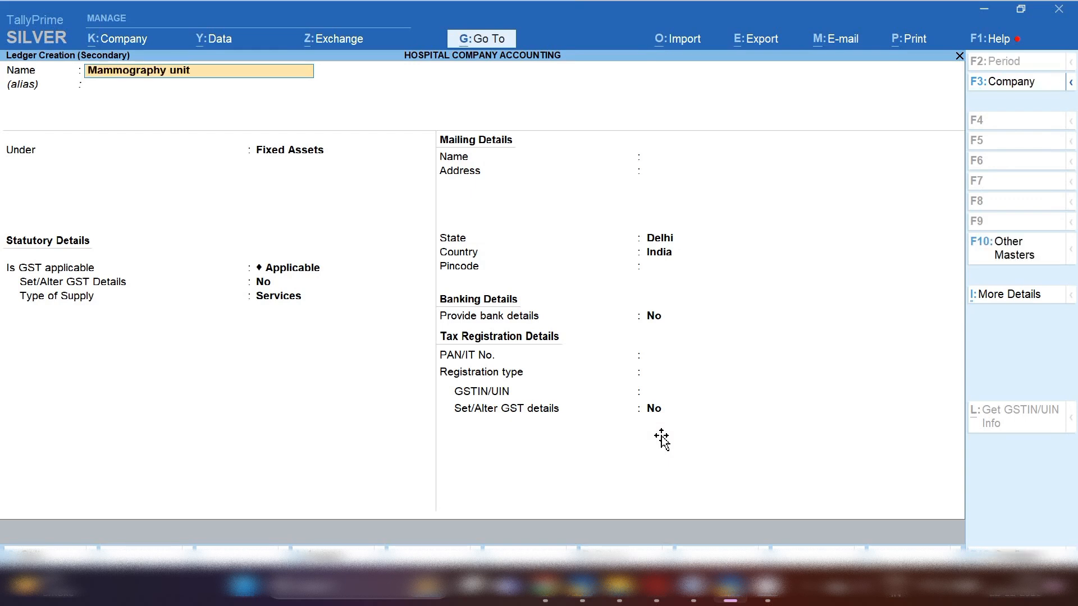
key(Return)
key(Return)
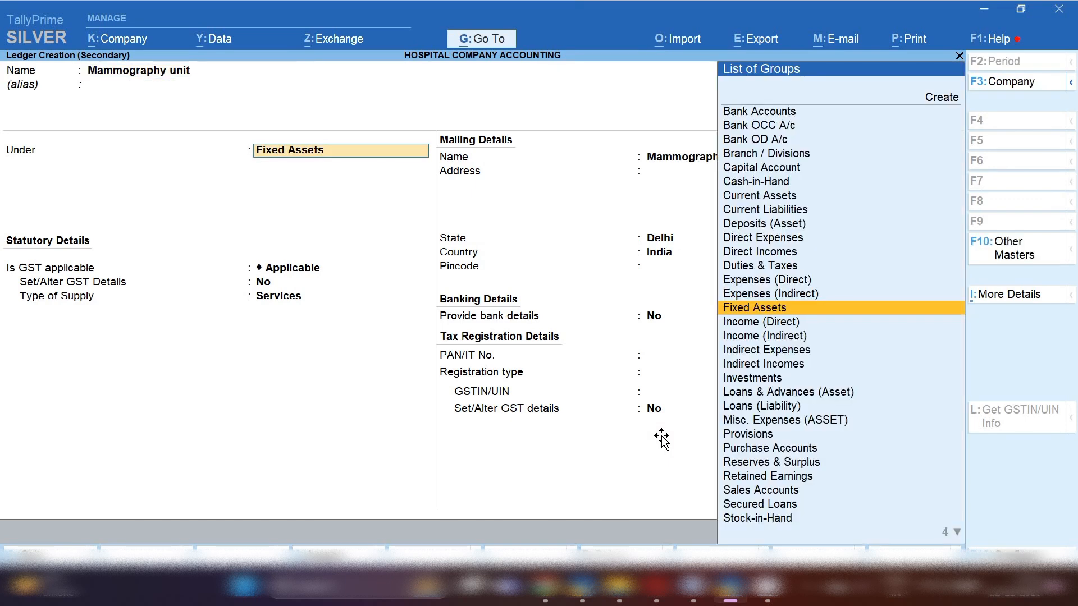
key(Return)
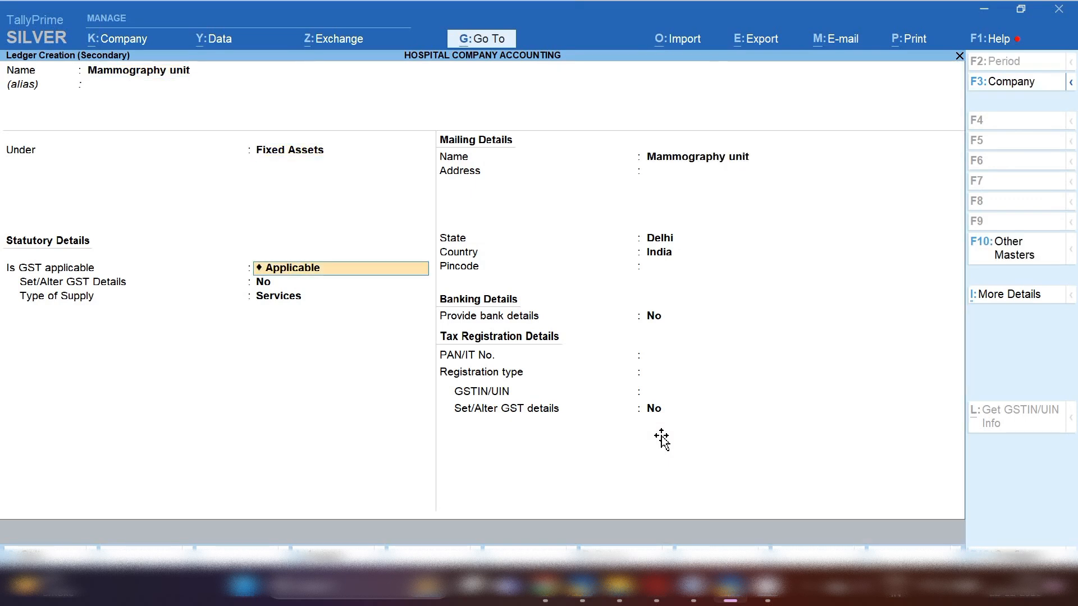
- Keep GST as Applicable for the Mammography unit ledger, set Set/Alter GST Details to Yes, and leave the HSN/SAC description blank
key(Return)
text(Y)
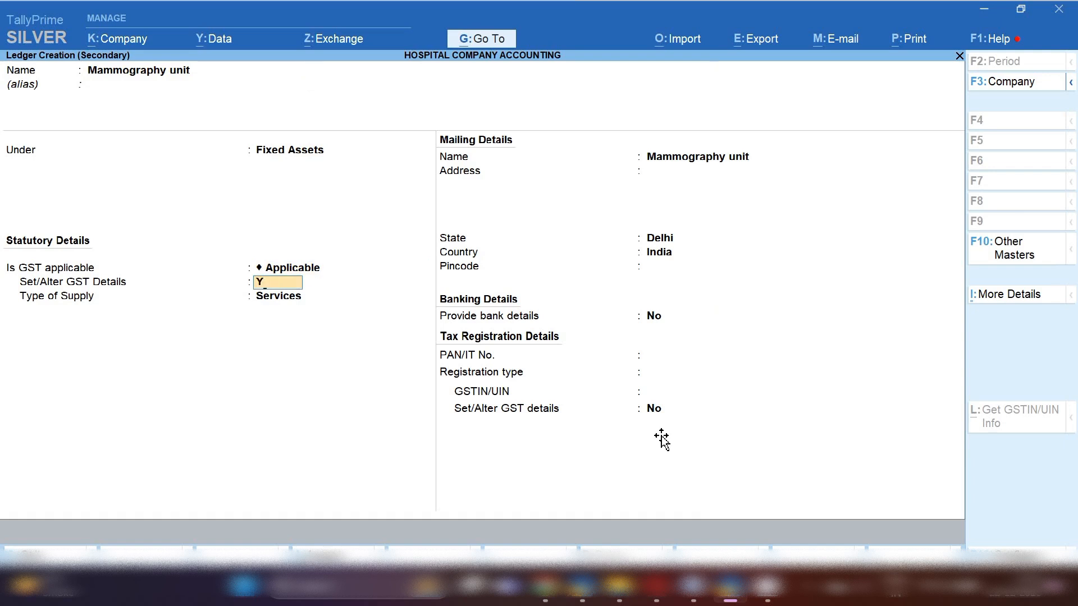
key(Return)
key(Return)
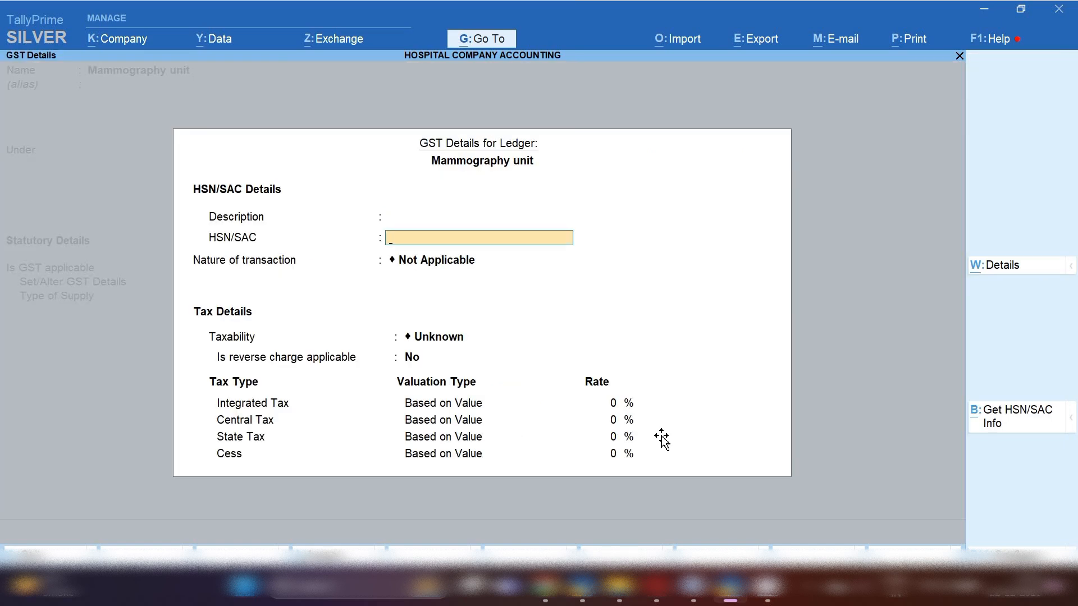
- Leave HSN/SAC blank, set the nature of transaction to Purchase Taxable and the nature of goods to Capital Goods
key(Return)
key(Down)
key(Down)
key(Down)
key(Down)
key(Down)
key(Down)
key(Down)
key(Down)
key(Down)
key(Down)
key(Down)
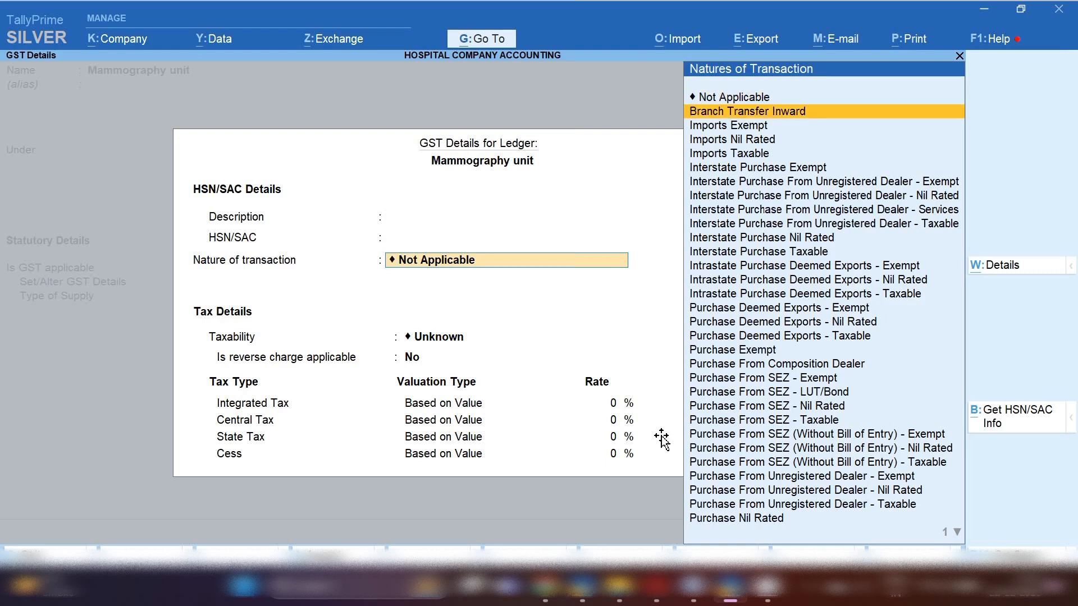
key(Down)
key(Down)
key(Down)
key(Down)
key(Down)
key(Down)
key(Down)
key(Down)
key(Down)
key(Down)
key(Down)
key(Down)
key(Down)
key(Down)
key(Down)
key(Down)
key(Down)
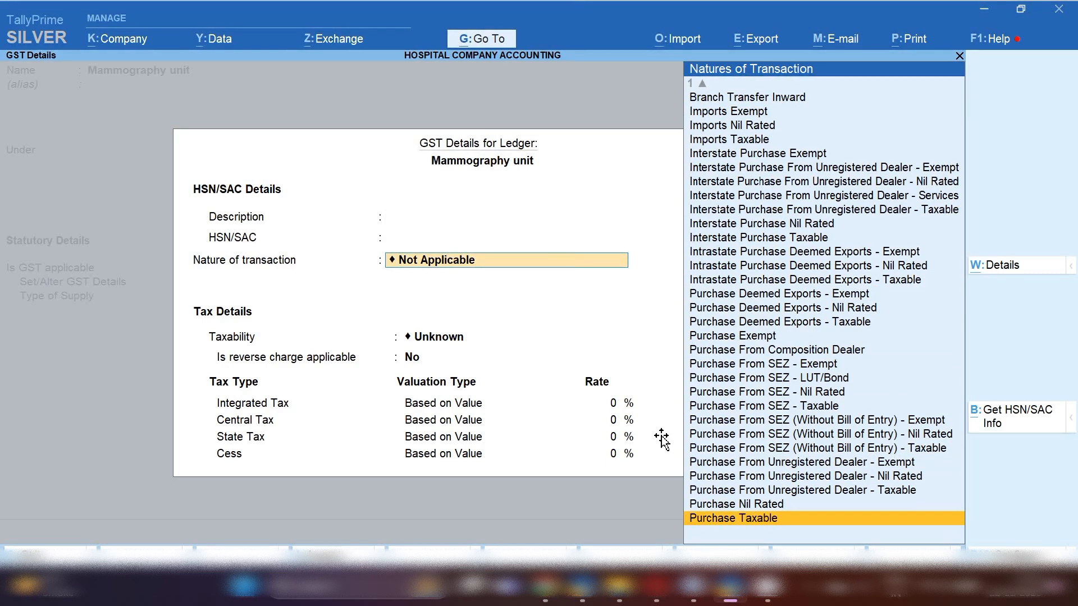
key(Return)
key(Down)
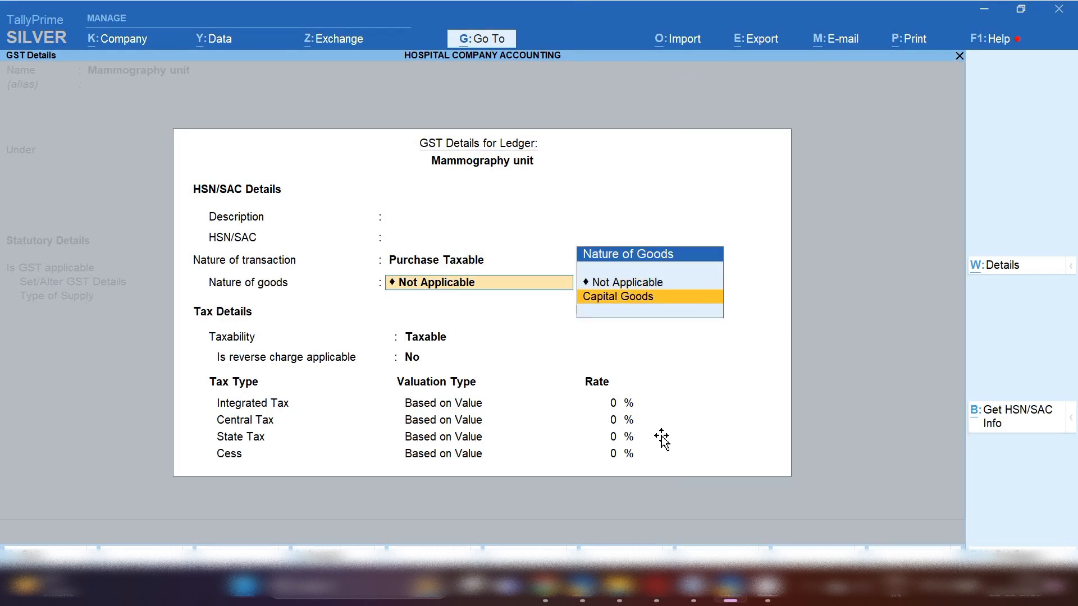
key(Return)
- Keep reverse charge at No, set the integrated tax rate to 18%, and accept the Mammography unit GST details
key(Return)
text(18)
key(Return)
key(ctrl+a)
- Keep the type of supply, mailing and banking defaults and save the Mammography unit ledger into the voucher
key(Return)
key(Return)
key(Return)
key(Return)
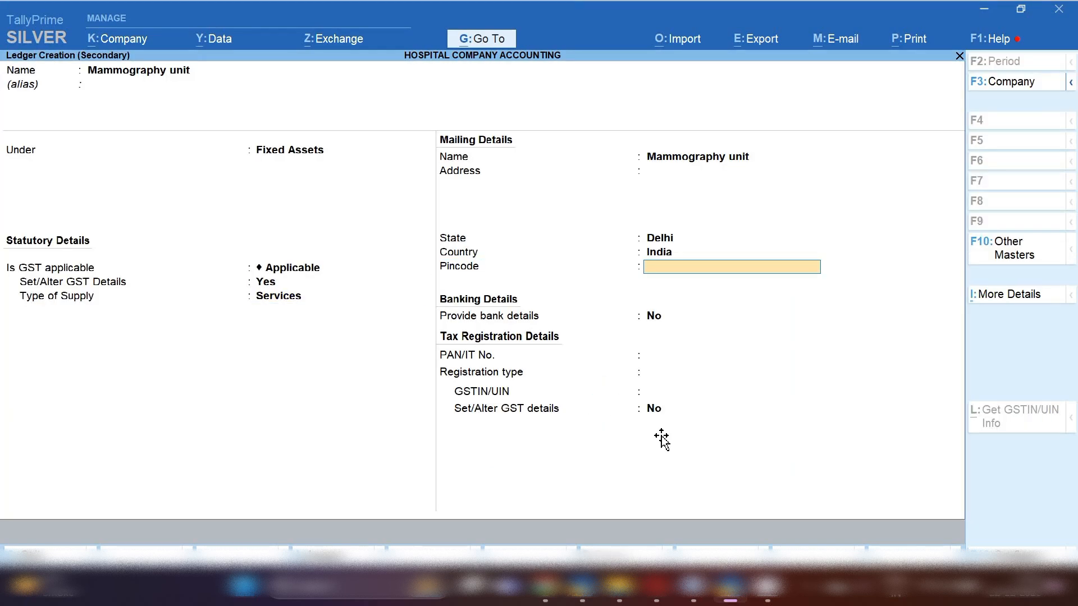
key(Return)
key(Return)
key(ctrl+a)
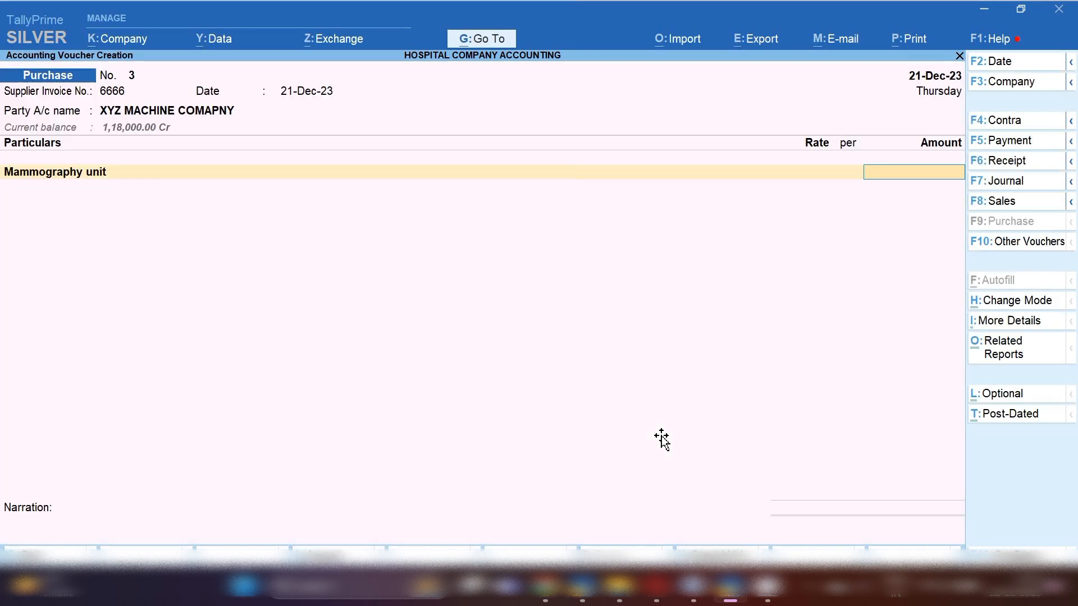
- Enter an amount of 300000 for Mammography unit
text(3,00,0)
text(00000)
key(Return)
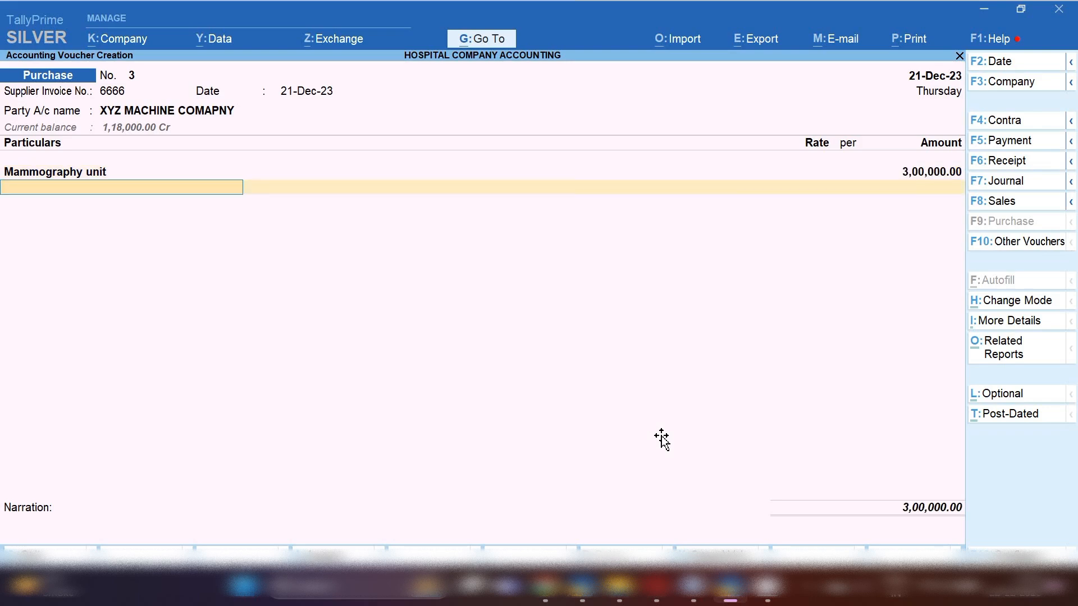
- Add the Cgst ledger below Mammography unit, leaving its description blank and accepting the auto-calculated amount
text(CG)
key(Return)
key(Return)
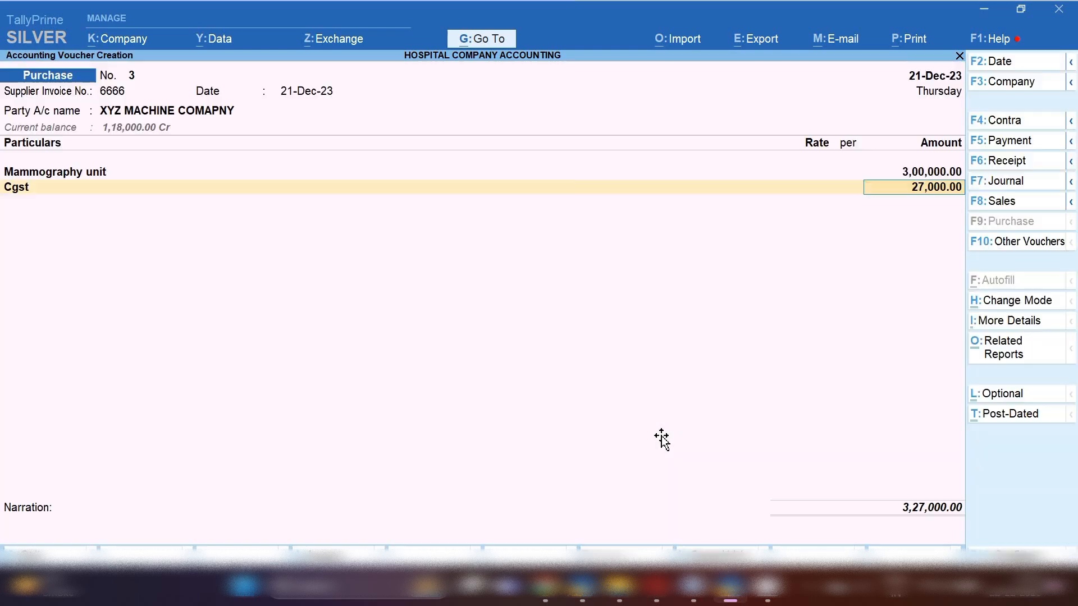
key(Return)
- Add the Sgst ledger with its auto-calculated amount and save the Mammography unit purchase voucher
text(SG)
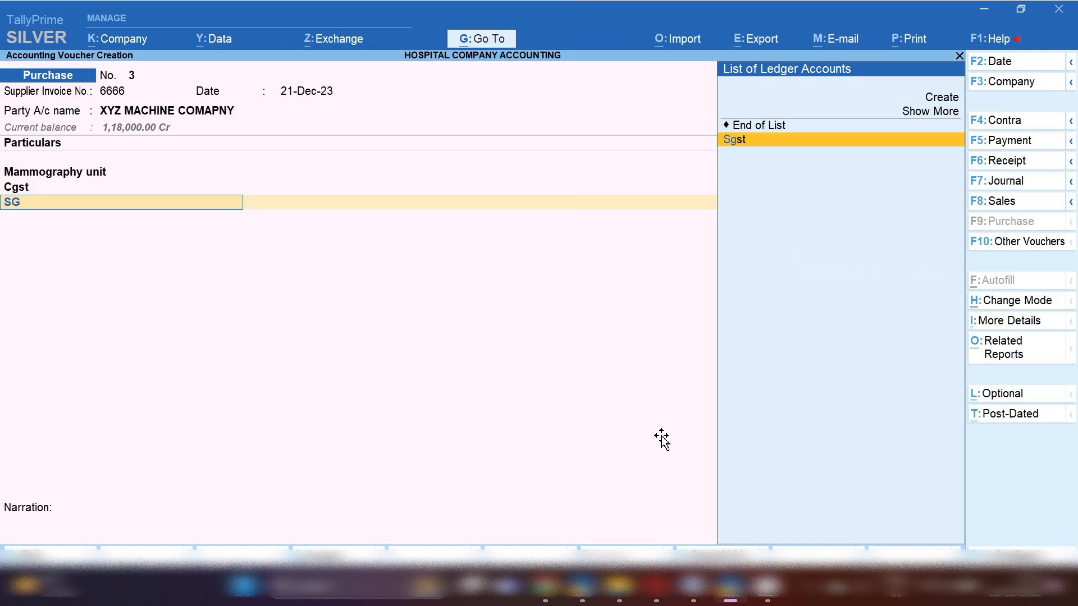
key(Return)
key(Return)
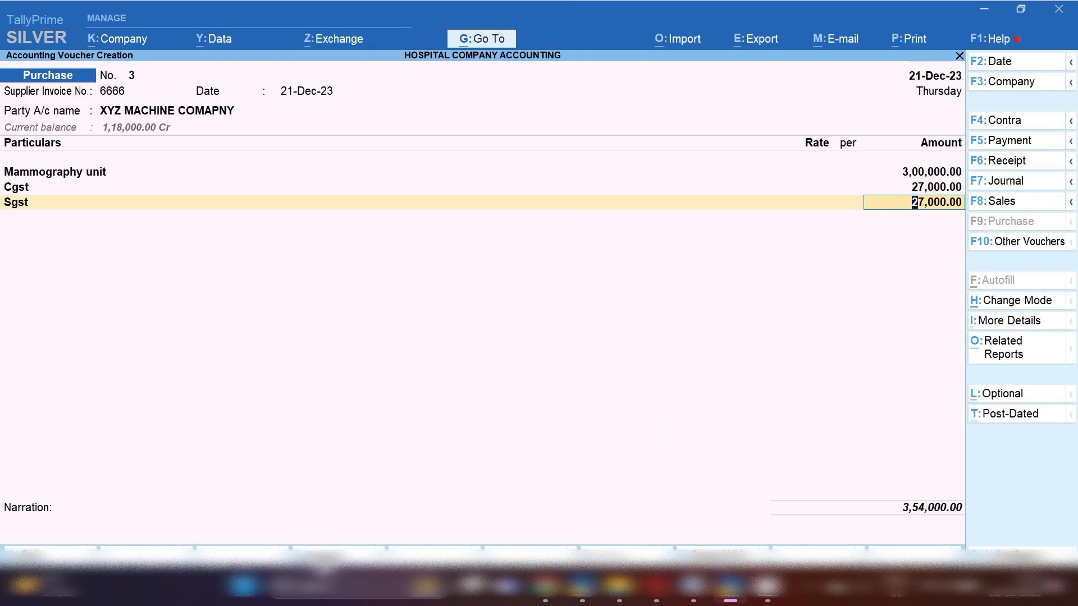
key(ctrl+a)
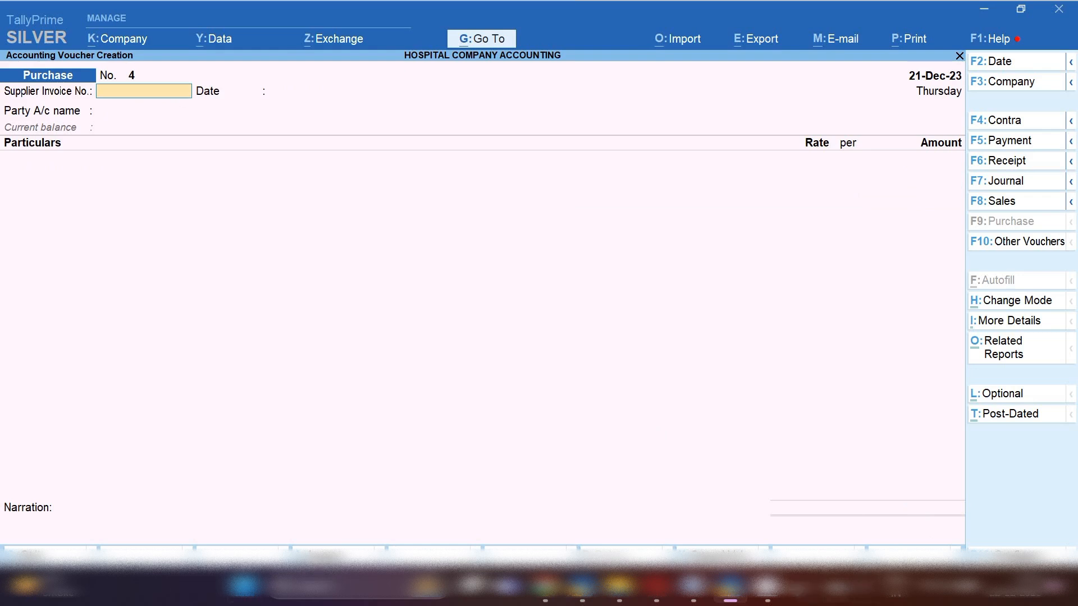
- Switch to the Word document of hospital equipment and select the "Mobile x-ray unit" caption
mouse_move(696, 599)
click(680, 539)
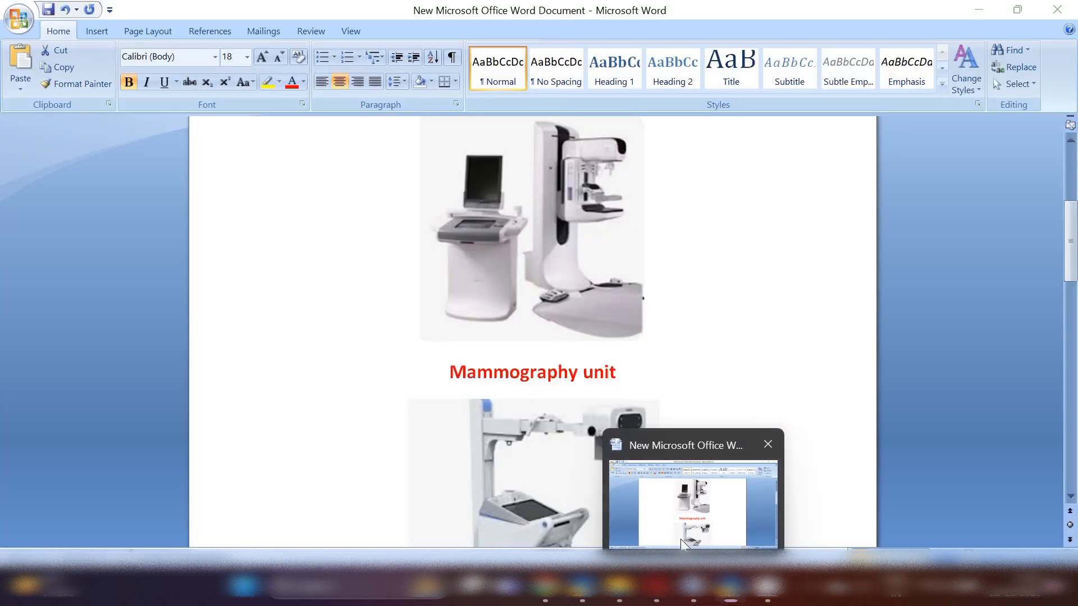
click(341, 410)
scroll(345, 411, down, 3)
scroll(456, 388, down, 4)
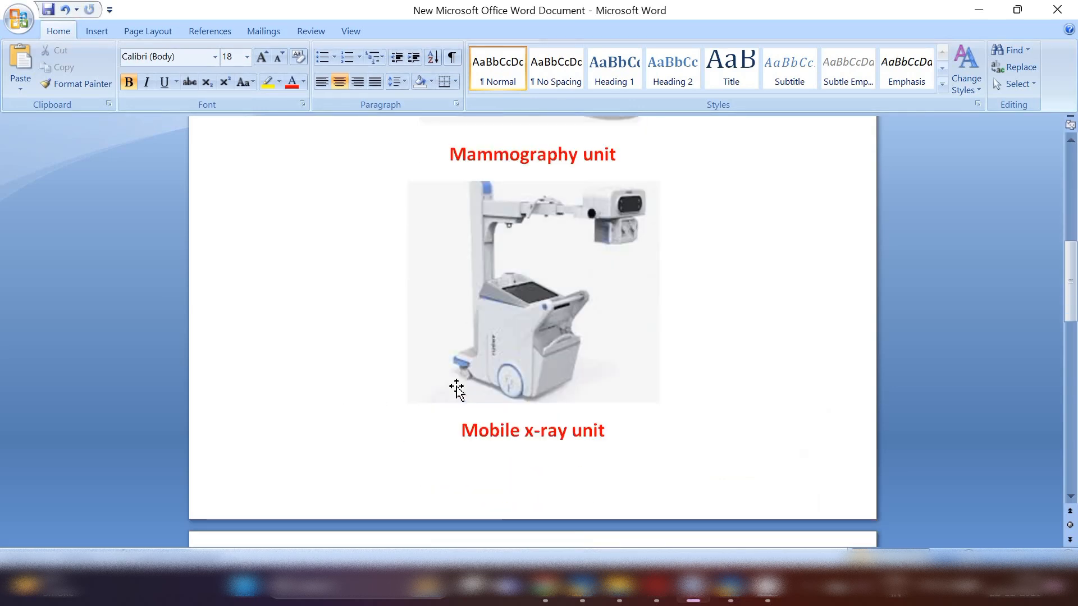
scroll(456, 388, down, 1)
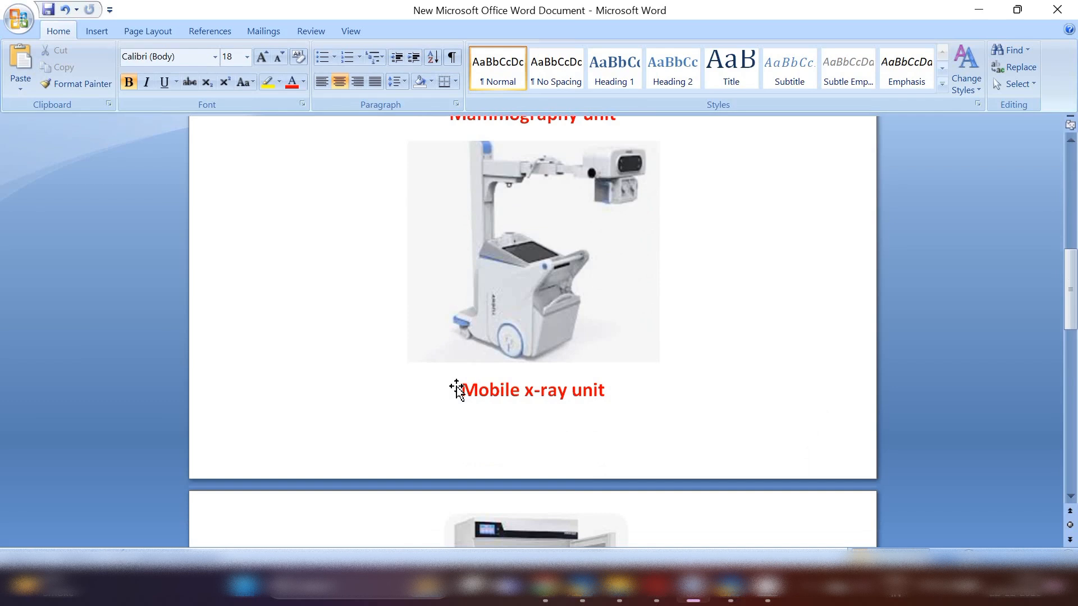
scroll(558, 385, up, 1)
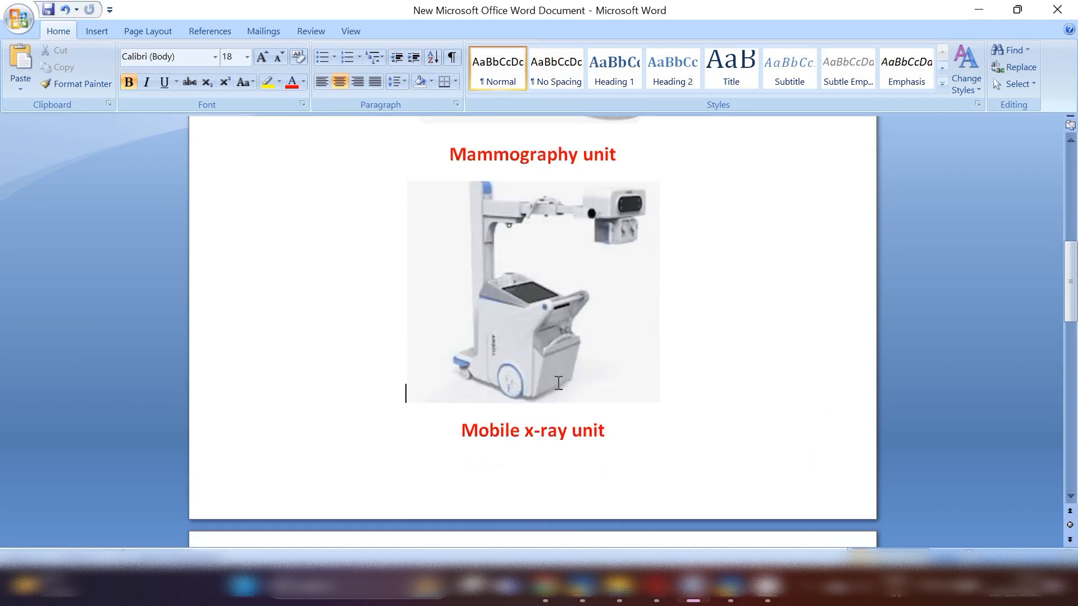
scroll(550, 415, down, 1)
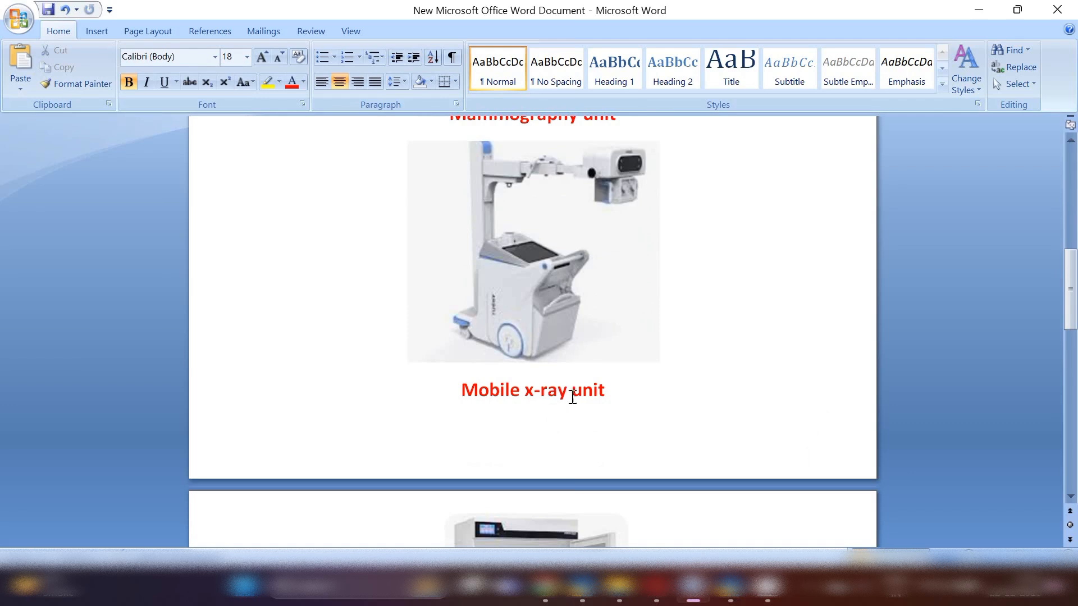
drag(614, 392, 473, 404)
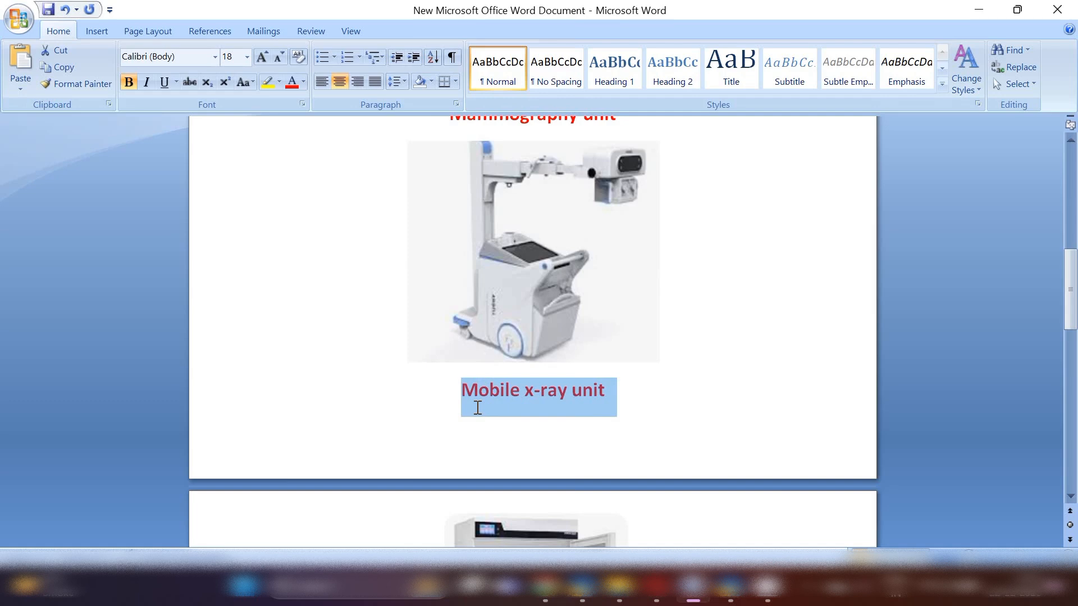
- Switch to TallyPrime and enter supplier invoice number 1212 on the new purchase voucher, keeping the default date
key(alt+Tab)
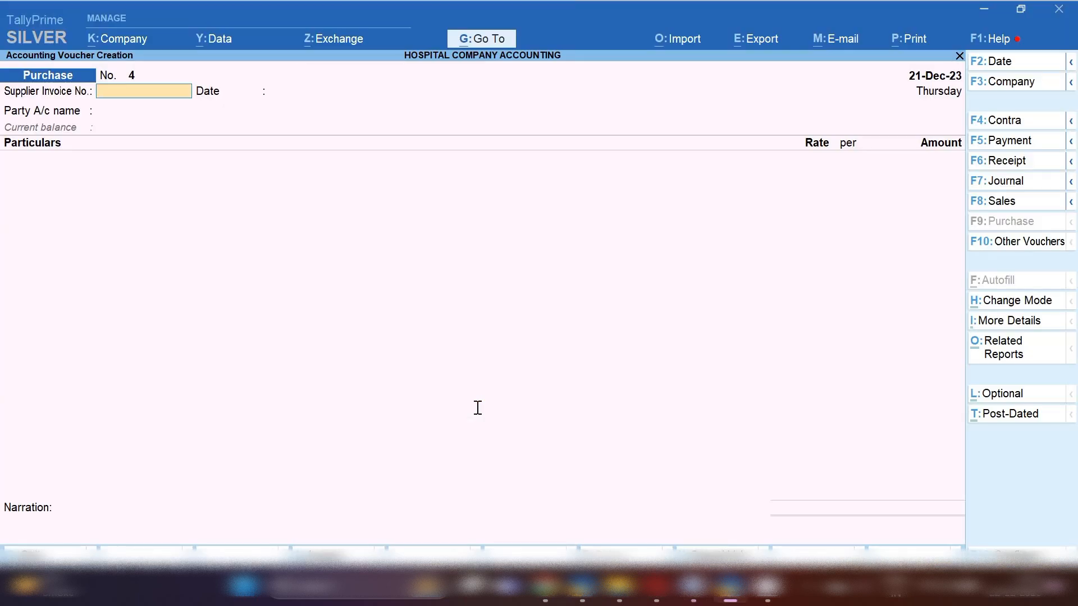
text(1212)
key(Return)
key(Return)
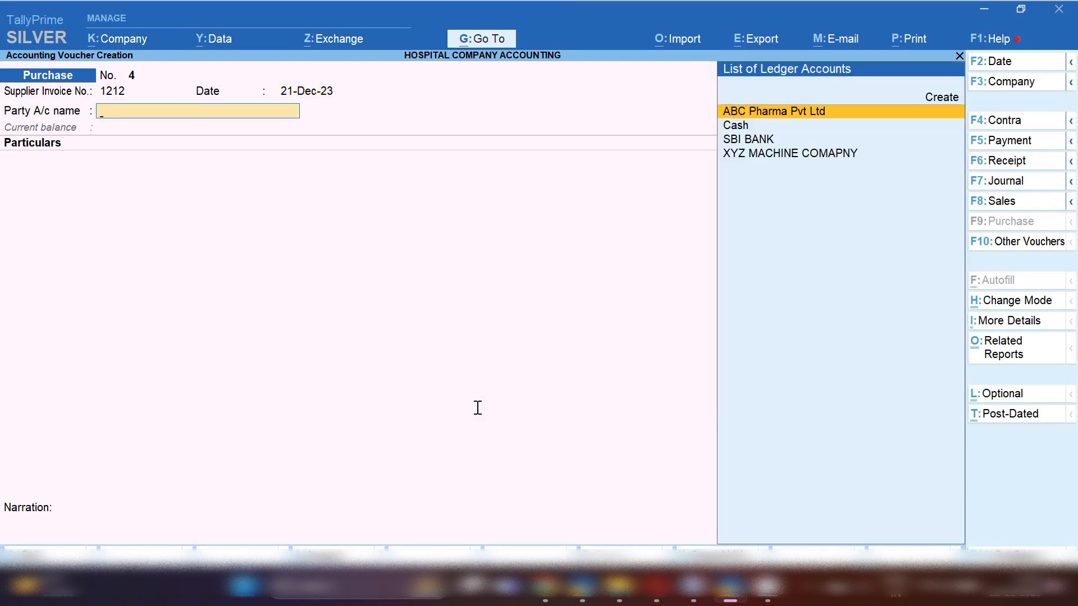
- Choose XYZ MACHINE COMAPNY as the party account and accept its receipt and party details without changes
key(Down)
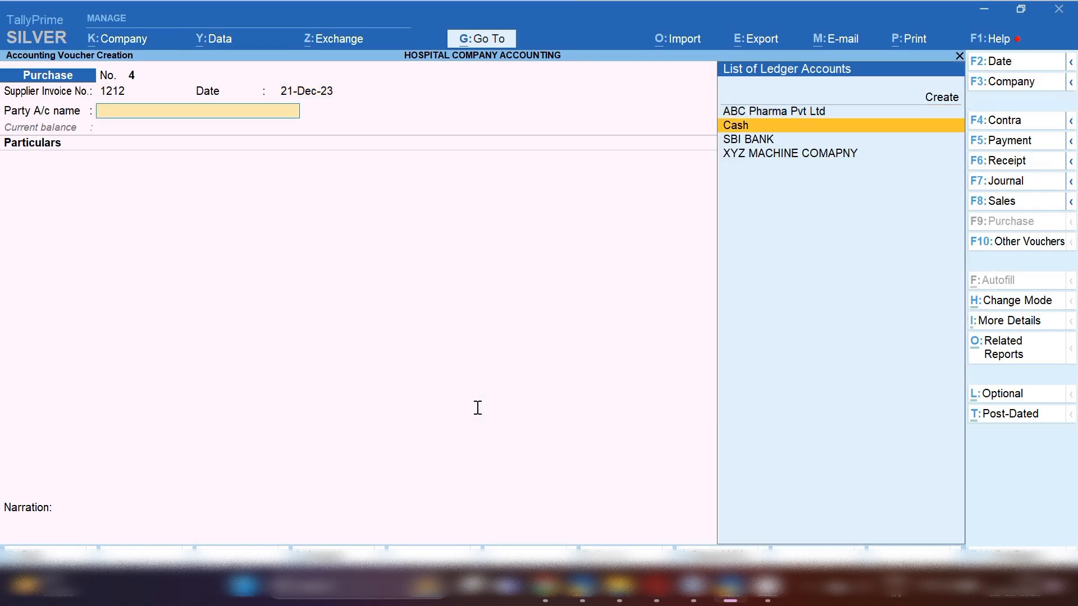
key(Down)
key(Return)
key(Return)
key(Return)
key(Return)
key(Return)
key(Return)
key(Return)
key(Return)
key(Return)
key(Return)
key(Return)
key(Return)
key(Return)
key(Return)
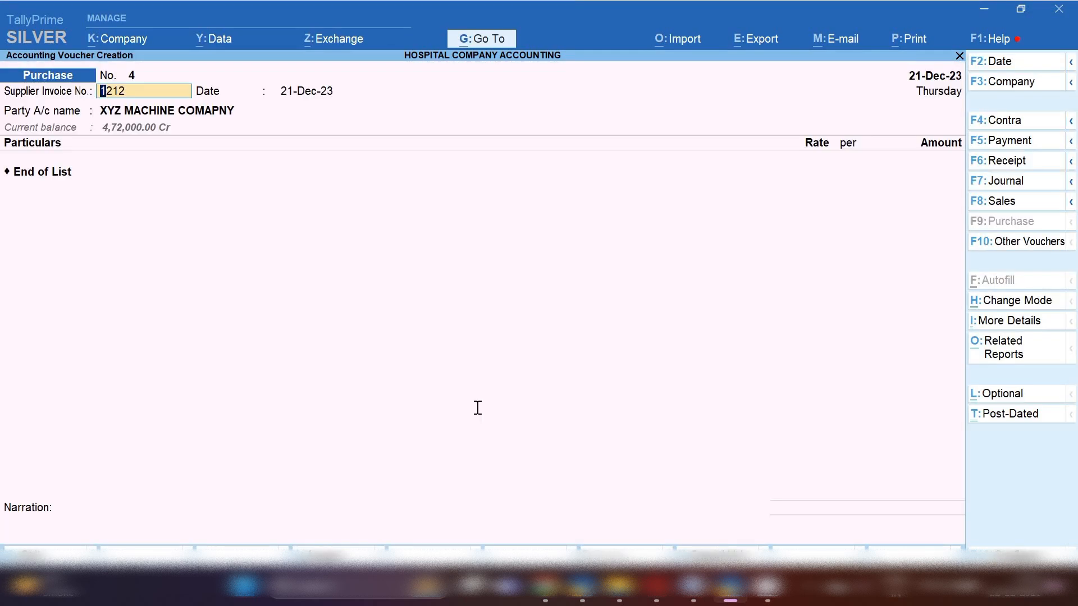
- Create a ledger named Mobile x-ray unit under Fixed Assets from the voucher's particulars and enable its GST details
click(49, 174)
key(alt+c)
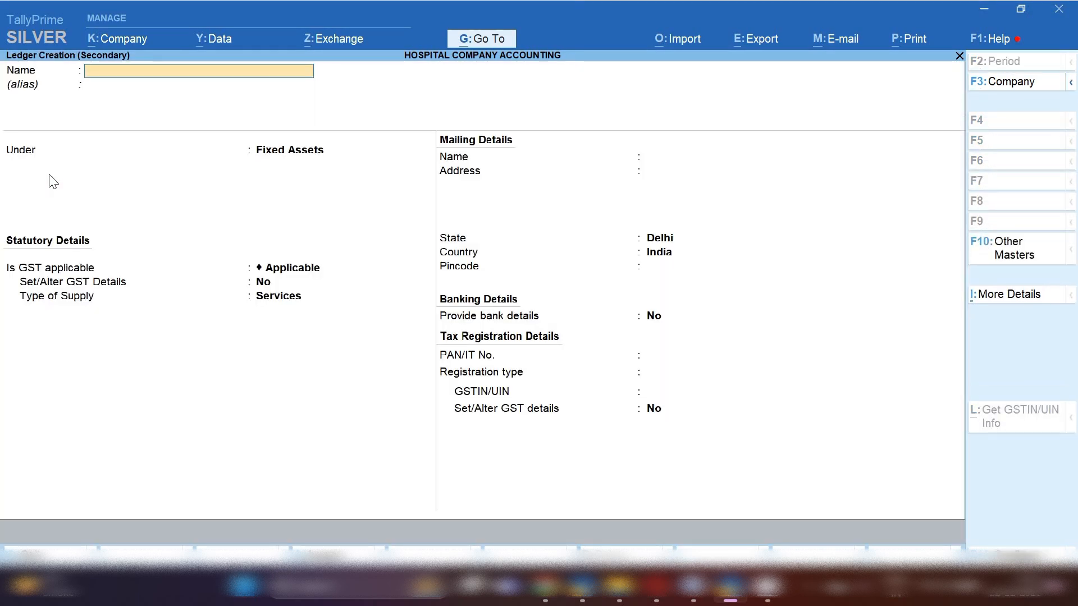
key(ctrl+alt+v)
key(Return)
key(Return)
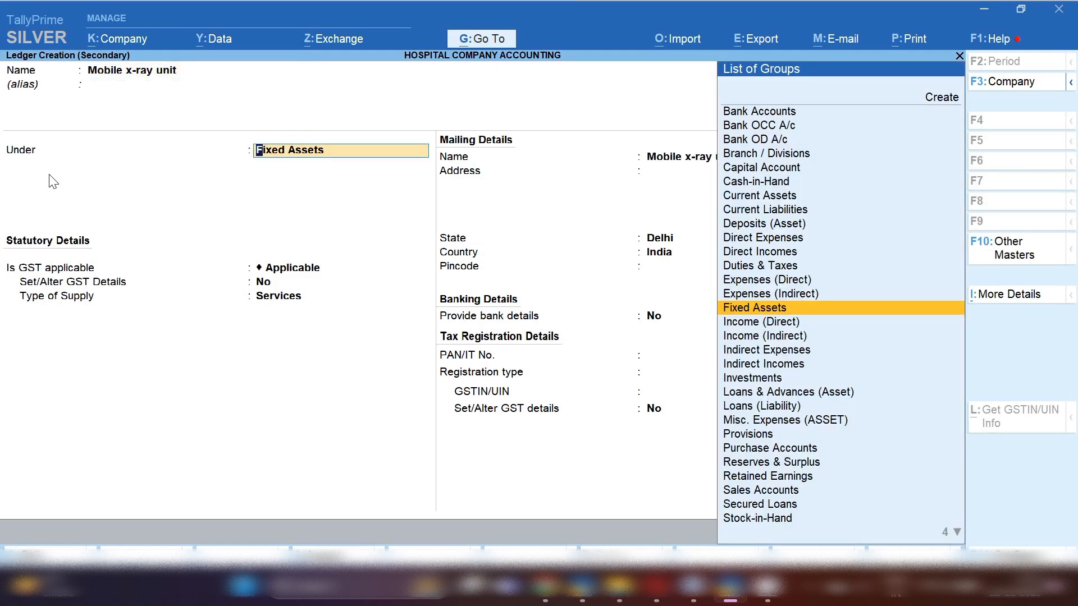
key(Return)
key(Return)
text(Y)
key(Return)
key(Return)
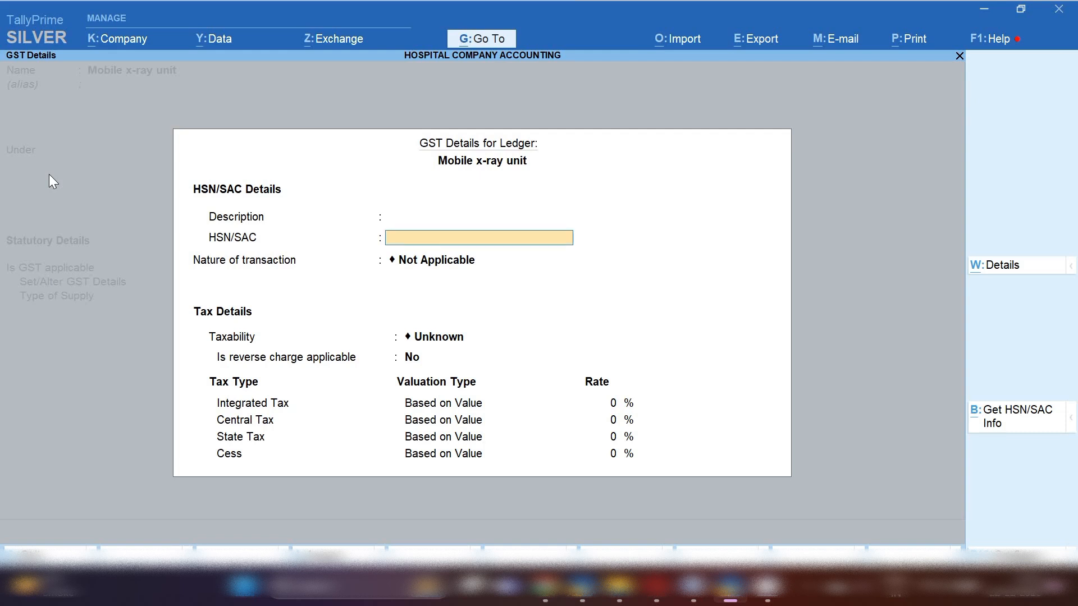
- Set the Mobile x-ray unit ledger's nature of transaction to Purchase Taxable and its nature of goods to Capital Goods
key(Return)
key(Down)
key(Down)
key(Down)
key(Down)
key(Down)
key(Down)
key(Down)
key(Down)
key(Down)
key(Down)
key(Down)
key(Down)
key(Down)
key(Down)
key(Down)
key(Down)
key(Down)
key(Down)
key(Down)
key(Down)
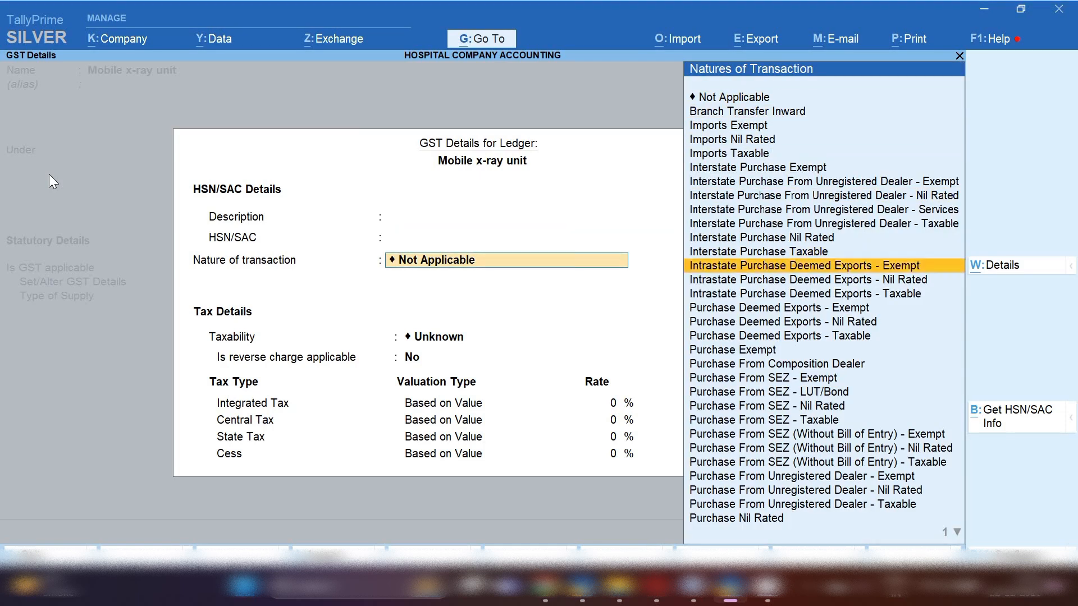
key(Down)
key(Down)
key(Down)
key(Down)
key(Return)
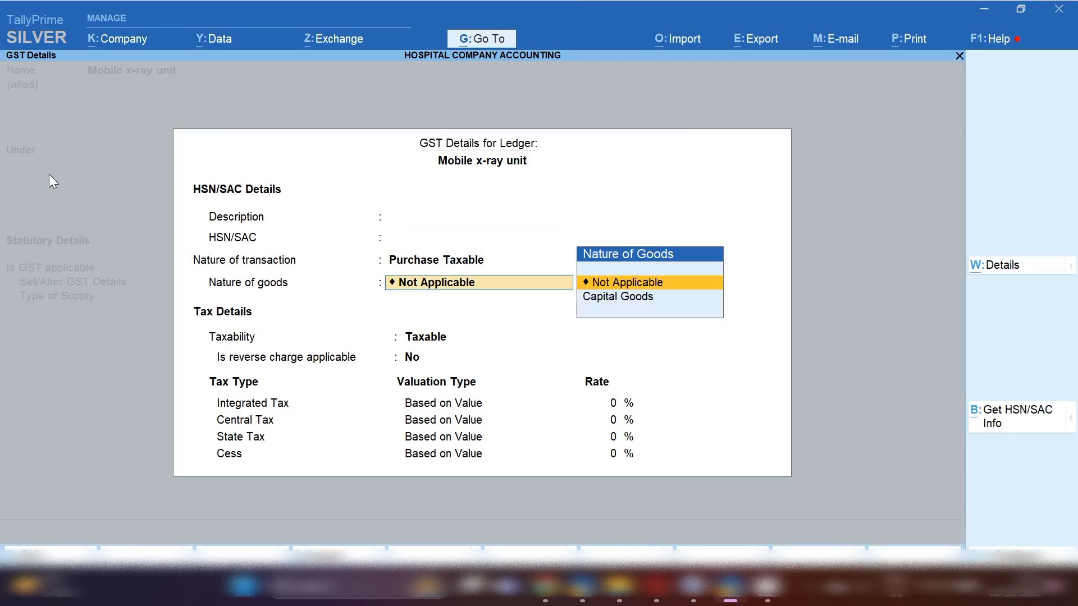
key(Down)
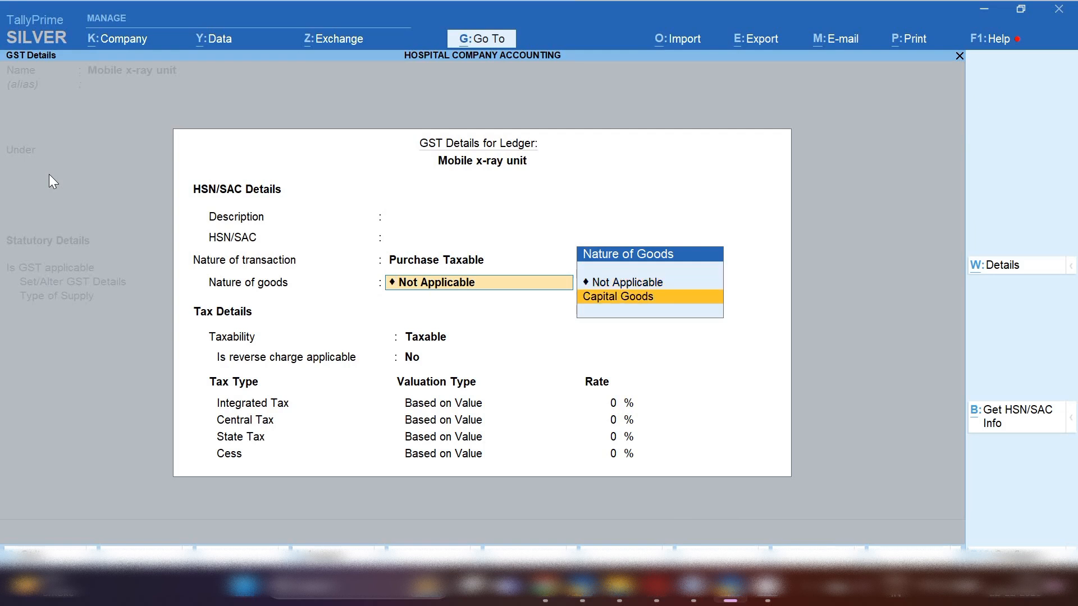
key(Return)
- Set the integrated tax rate to 18% and save the Mobile x-ray unit ledger with the remaining defaults
key(Return)
text(18)
key(Return)
key(Return)
key(Return)
key(Return)
key(Return)
key(Return)
key(Return)
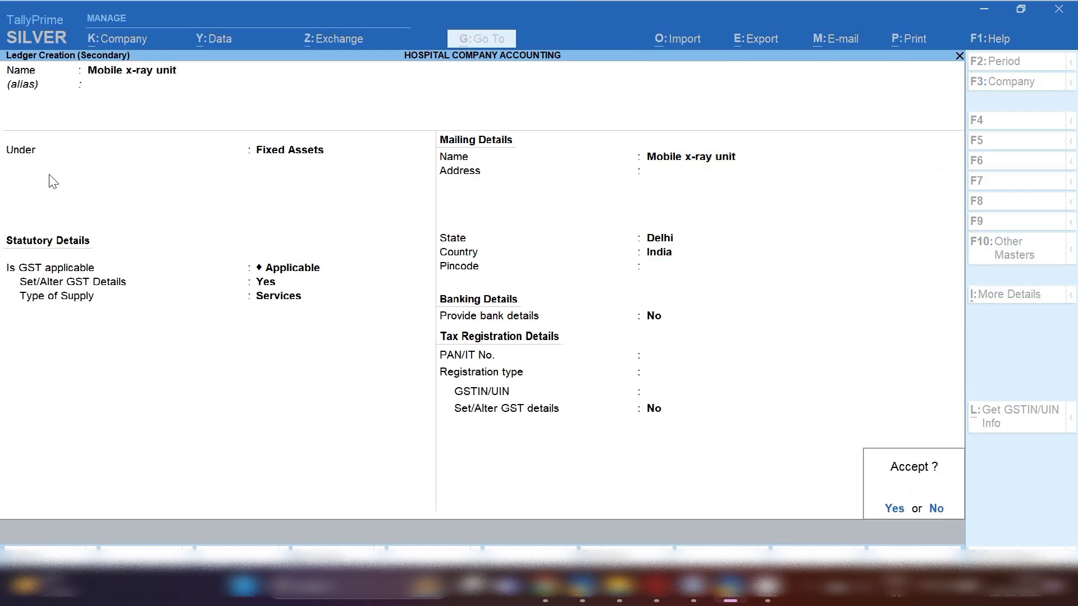
key(Return)
key(Return)
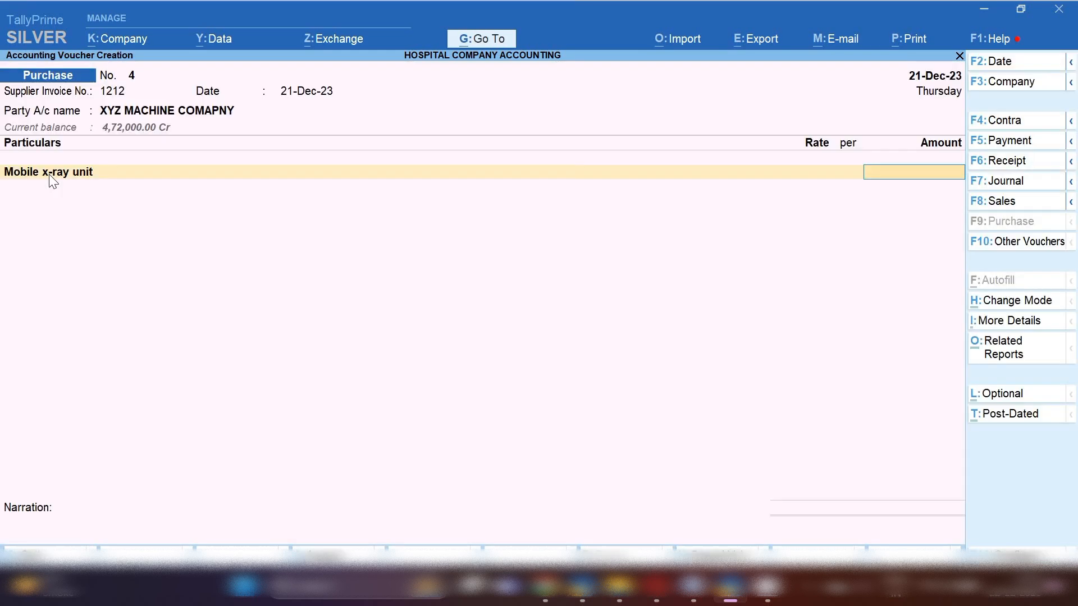
- Enter an amount of 200000 for Mobile x-ray unit and add the Cgst ledger with its auto-calculated amount
text(2,00,00)
text(0)
key(Return)
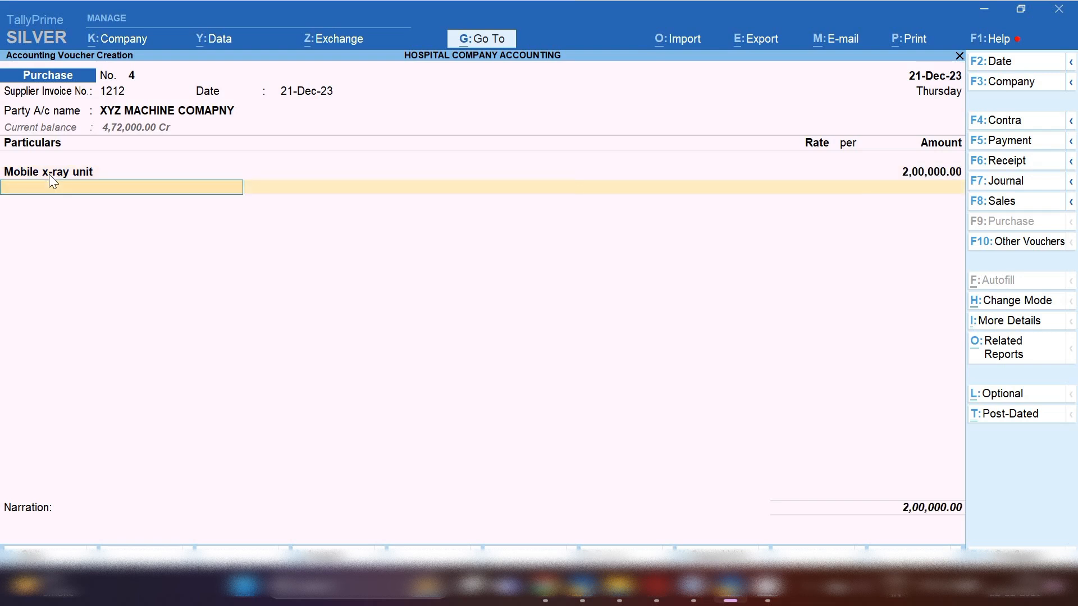
text(CG)
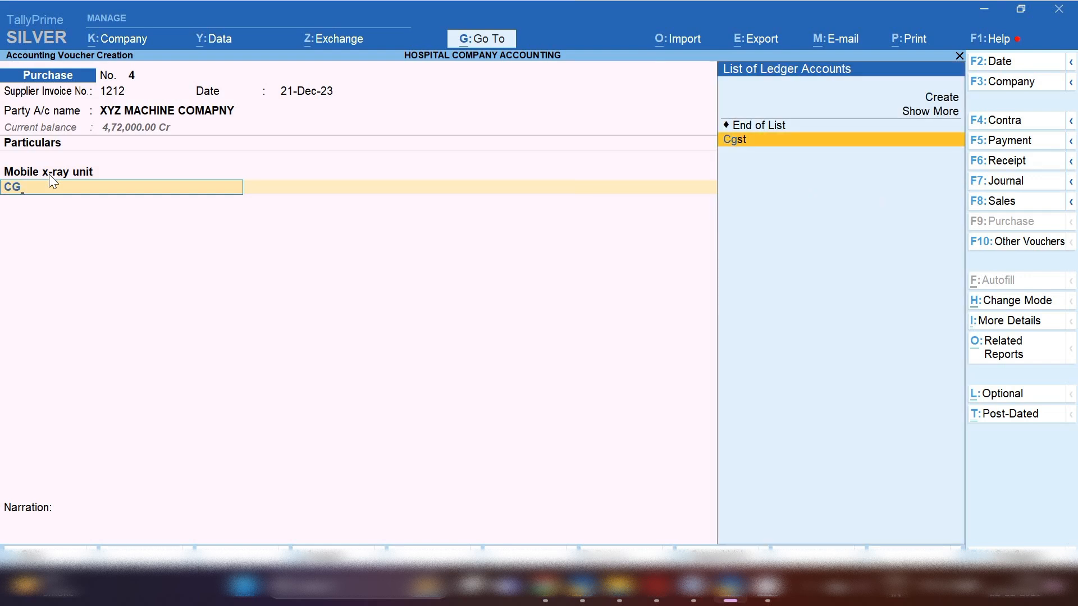
key(Return)
key(Return)
key(Return)
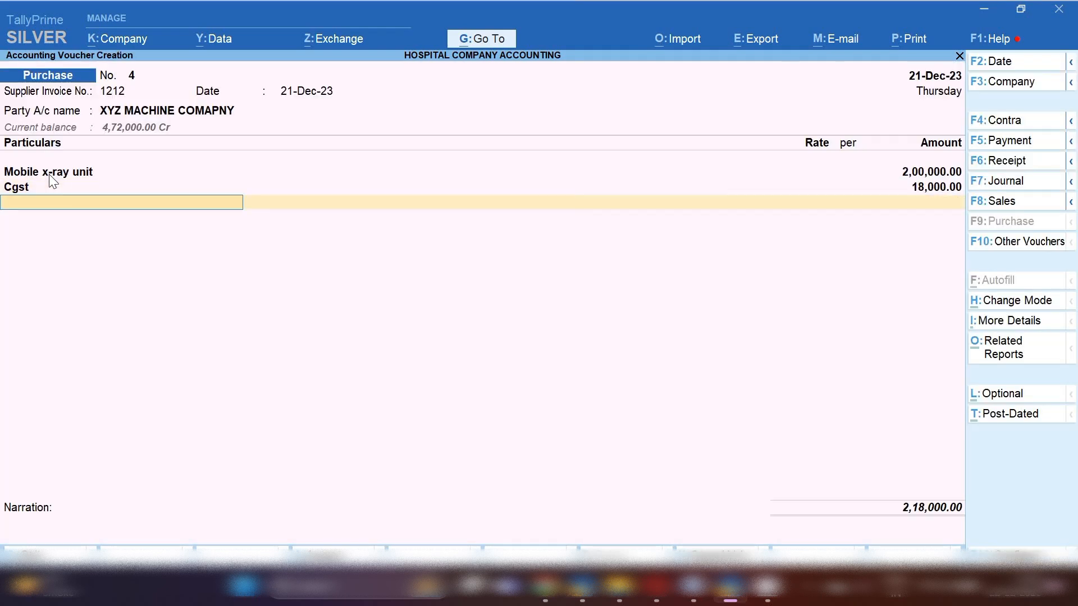
- Add the Sgst ledger with its auto-calculated amount and save the Mobile x-ray unit purchase voucher without a narration
text(SG)
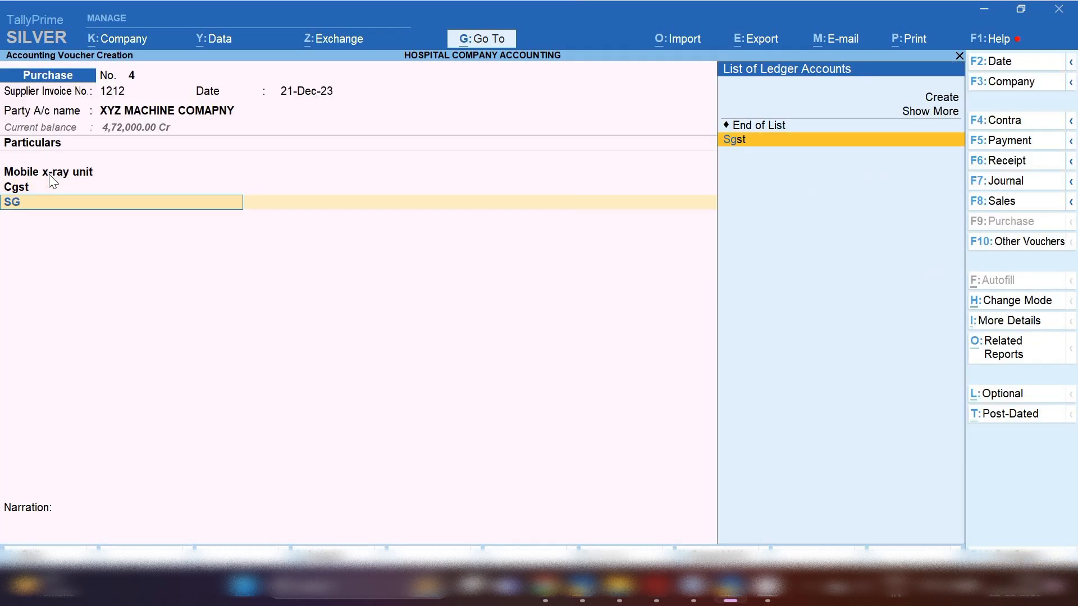
key(Return)
key(Return)
key(Return)
key(Return)
key(Return)
key(Return)
key(Return)
key(Return)
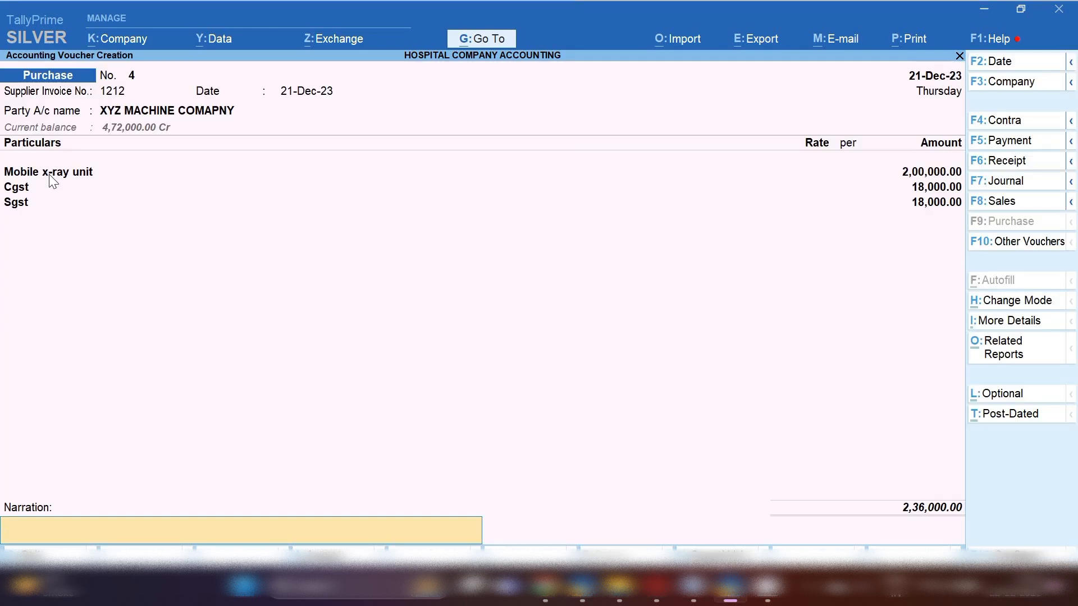
key(Return)
key(Return)
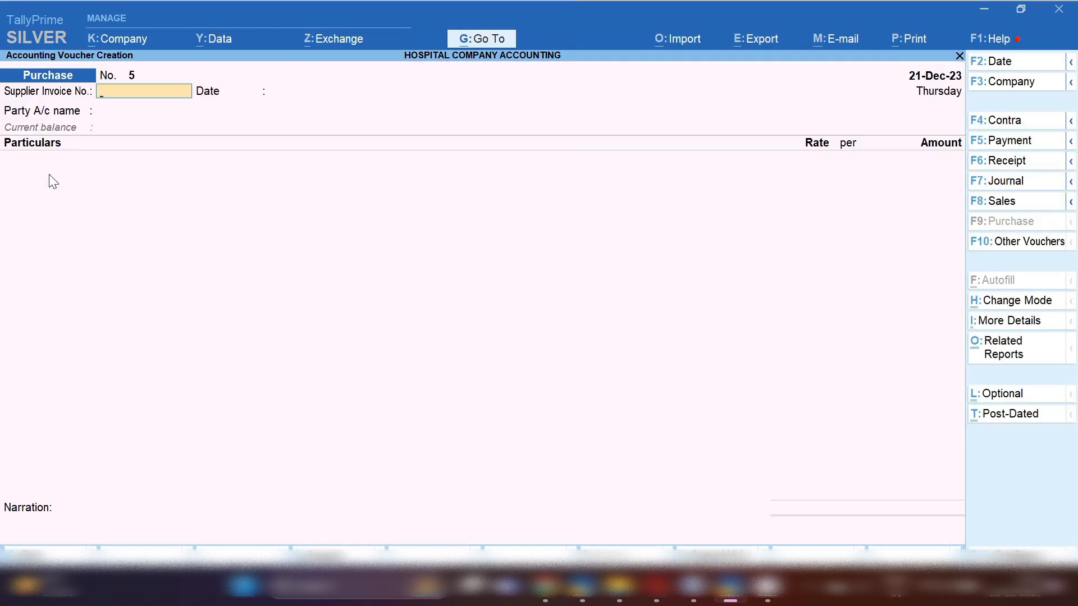
- Switch to the Word document of hospital equipment and select the "Blood Bank Refrigerator" caption
mouse_move(693, 586)
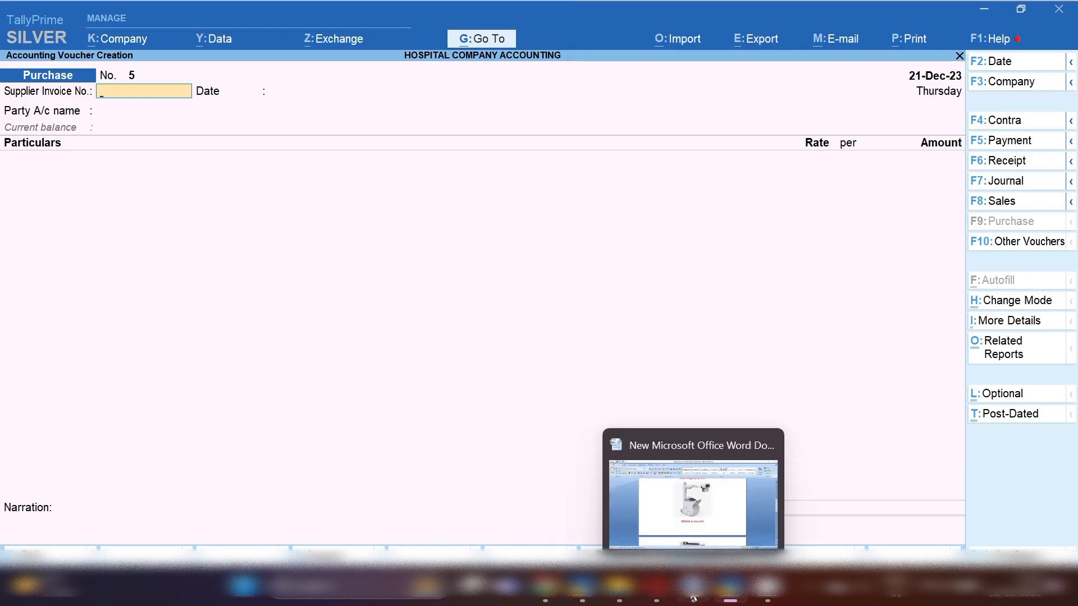
click(688, 536)
scroll(596, 384, down, 6)
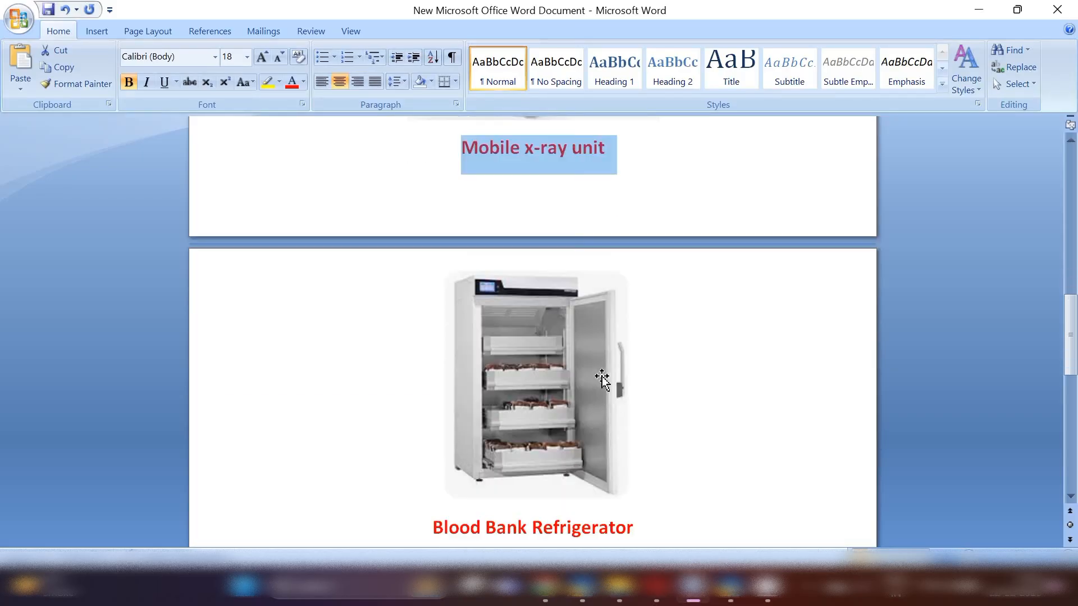
scroll(604, 378, down, 1)
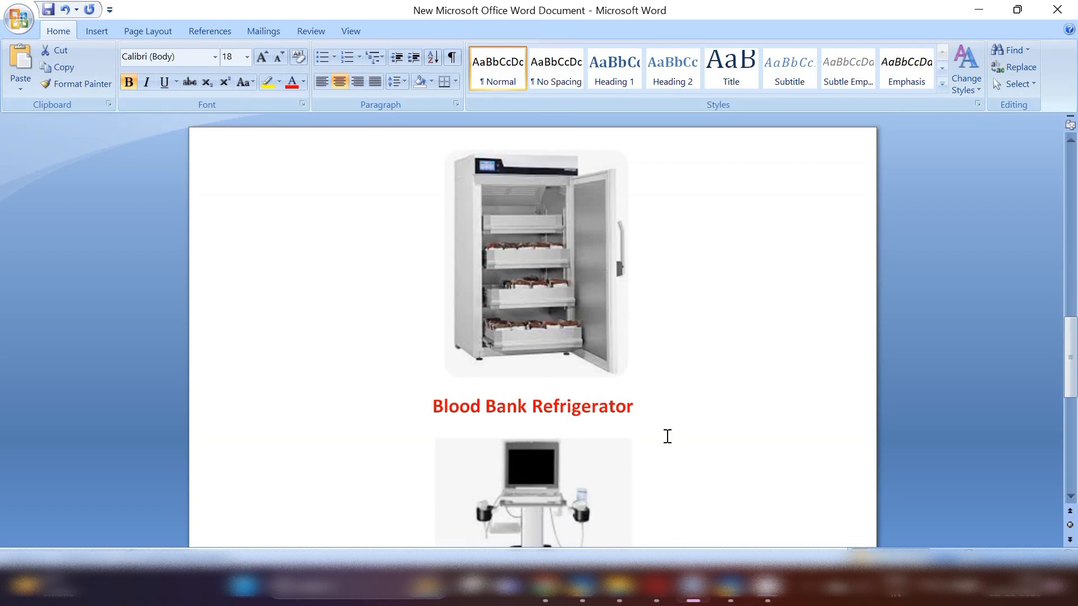
drag(666, 412, 366, 411)
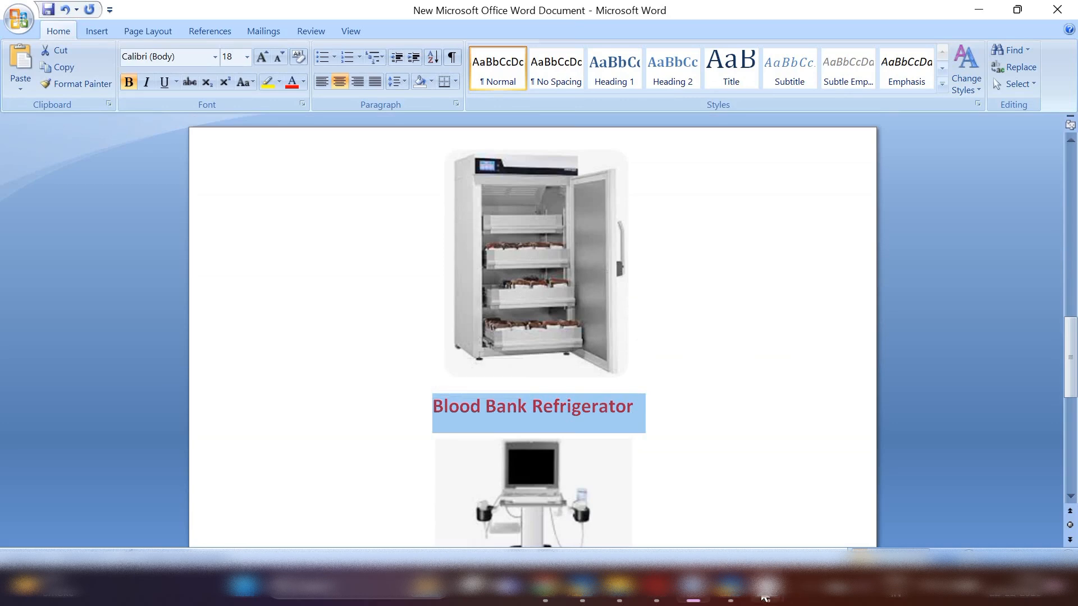
- Return to TallyPrime and enter supplier invoice number 5874 on the next purchase voucher, keeping the default date
click(736, 596)
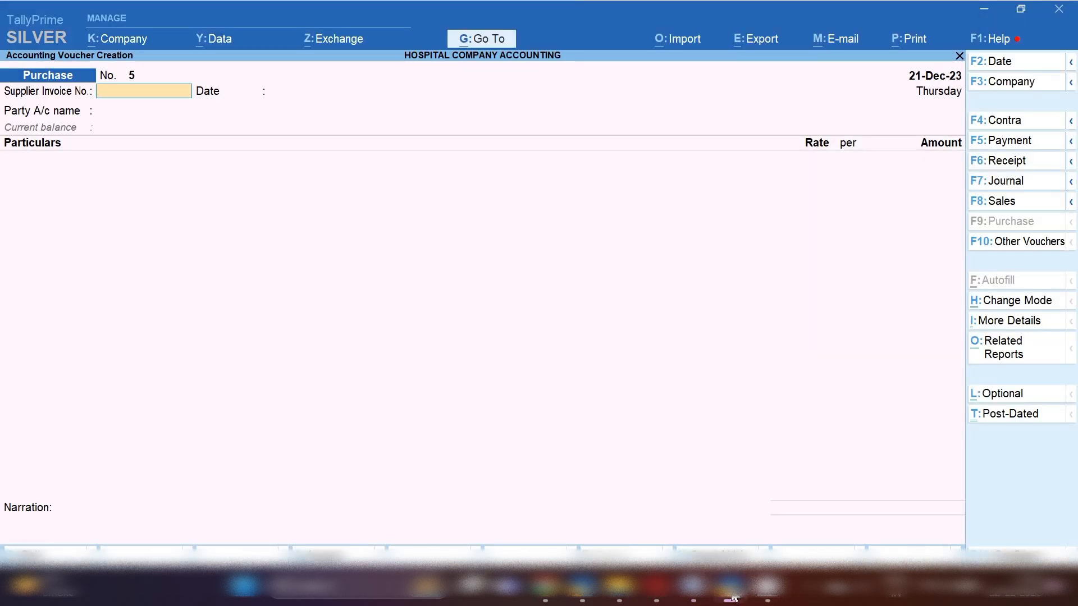
text(5874)
key(Return)
key(Return)
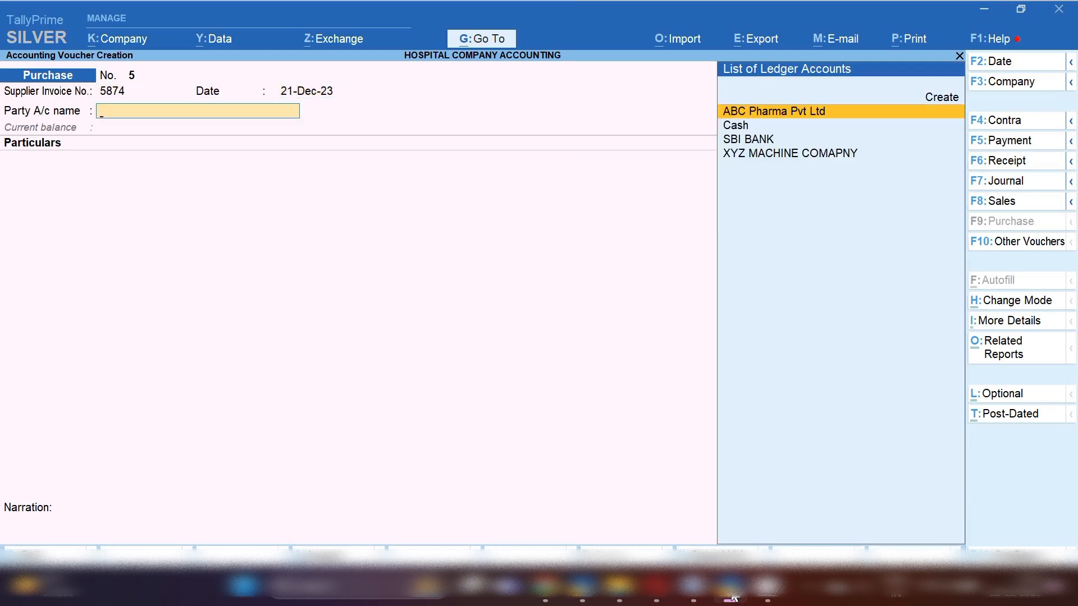
- Set the voucher's party account to XYZ MACHINE COMAPNY, leaving its receipt and party details at their defaults
key(Down)
key(Down)
key(Down)
key(Return)
key(Return)
key(Return)
key(Return)
key(Return)
key(Return)
key(Return)
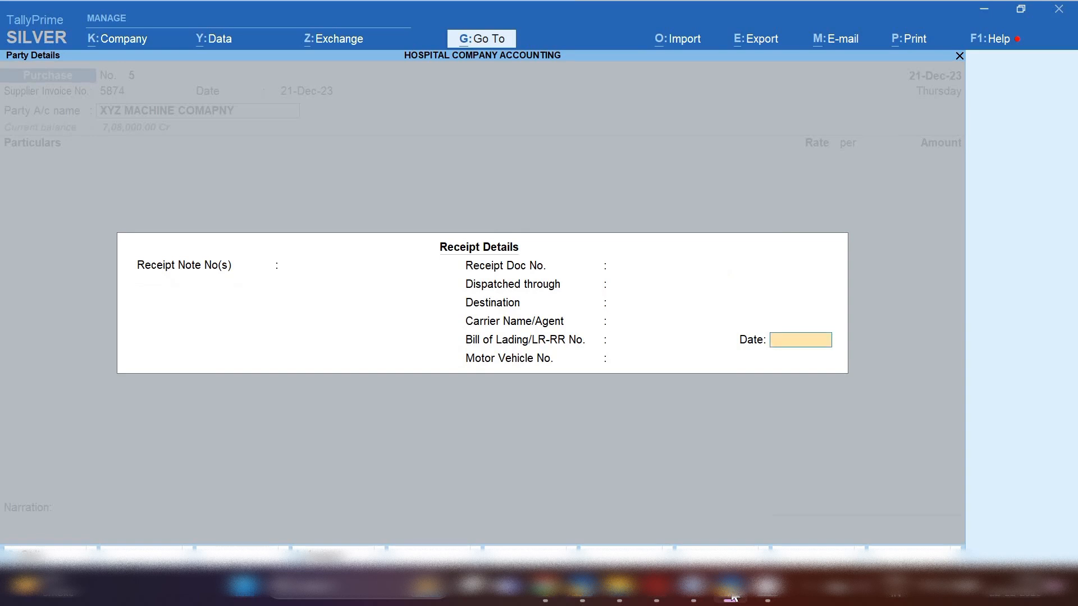
key(Return)
key(Return)
key(Return)
key(Return)
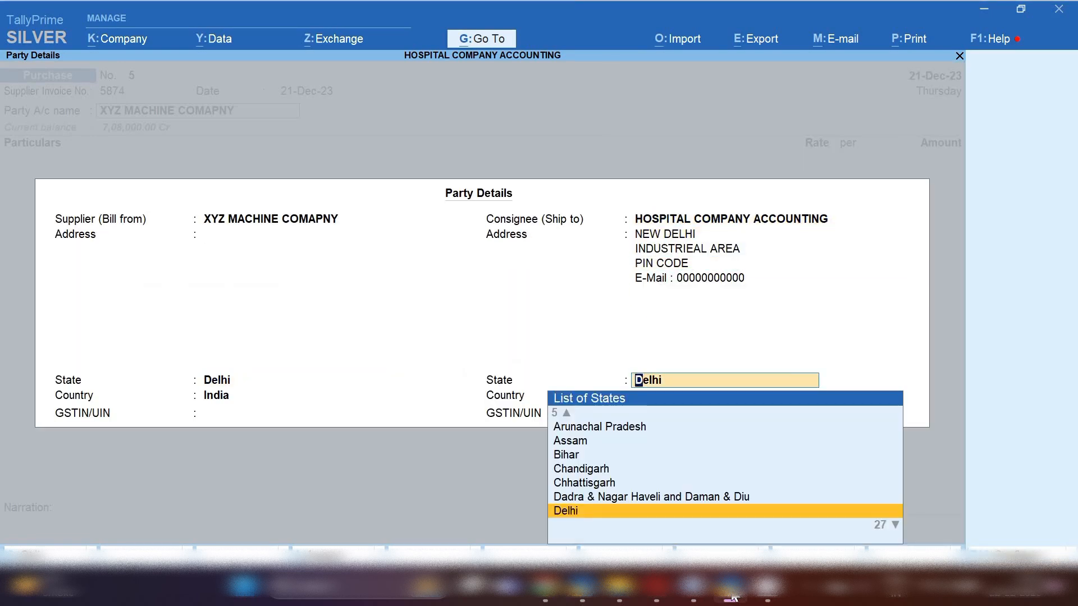
key(Return)
key(Return)
key(Return)
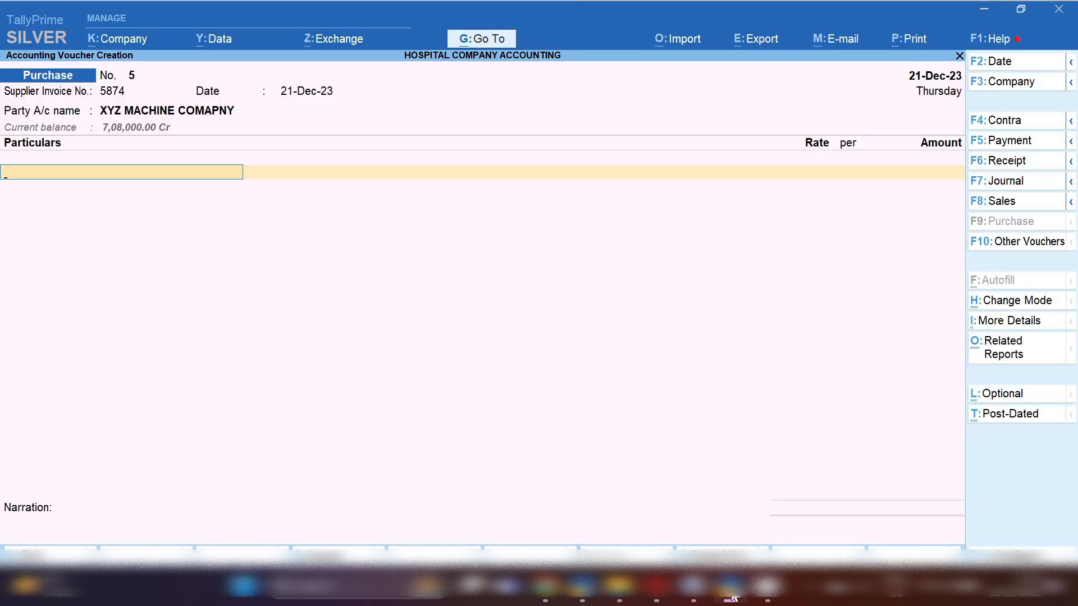
- Create a ledger named Blood Bank Refrigerator under Fixed Assets from the voucher's particulars and enable its GST details
key(alt+c)
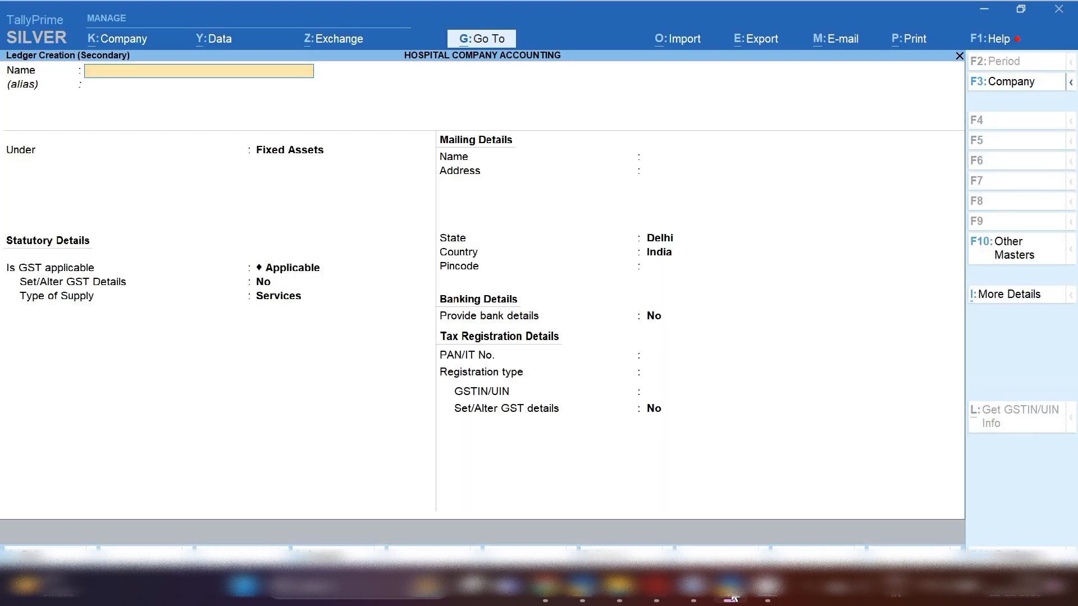
text(Blood Bank Refrigerator)
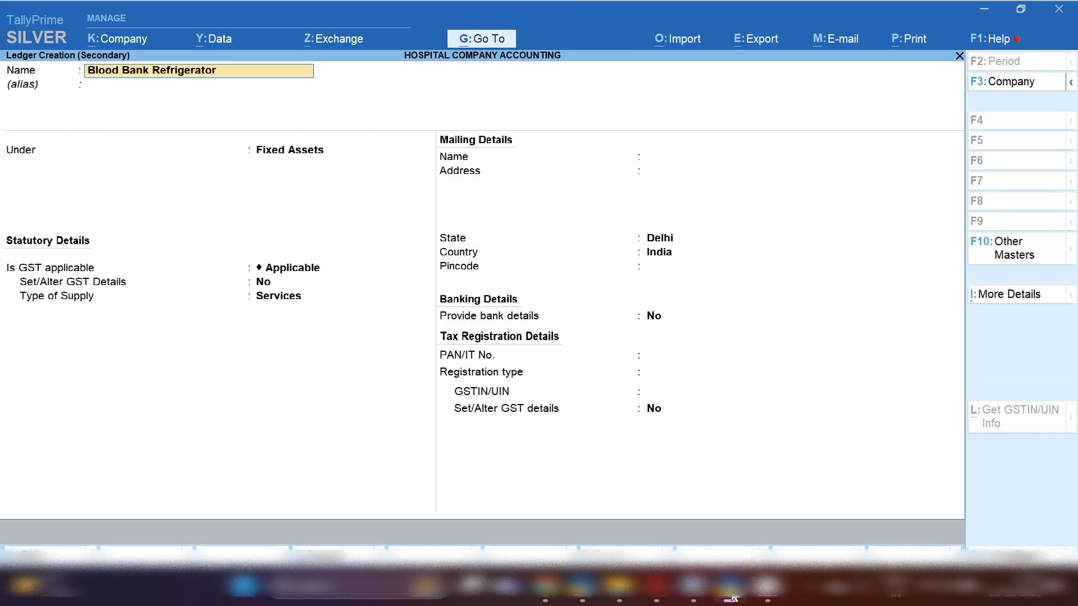
key(Return)
key(Return)
key(Return)
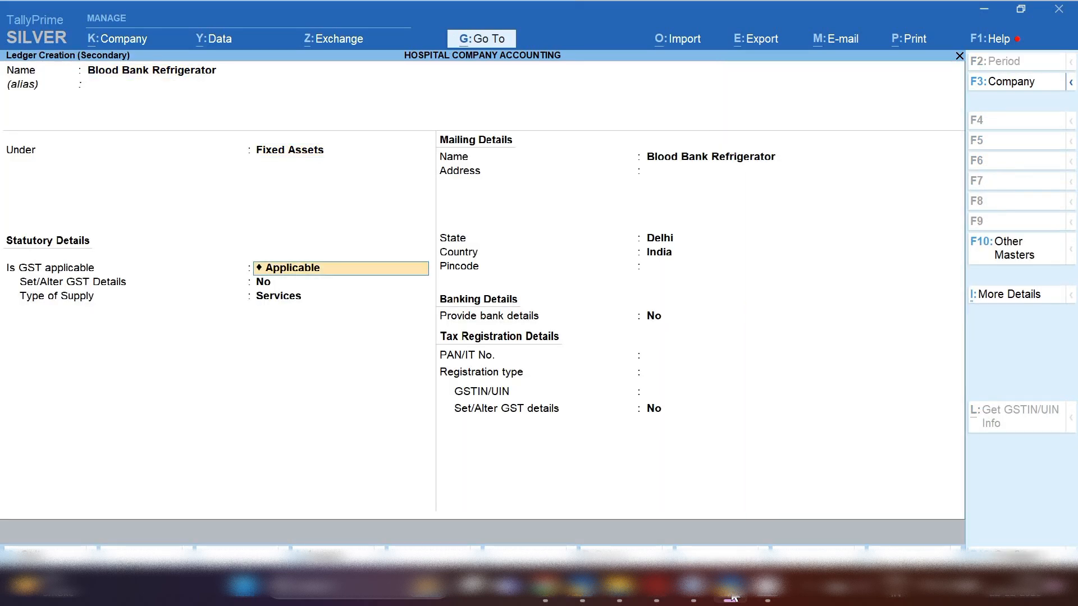
key(Return)
text(y)
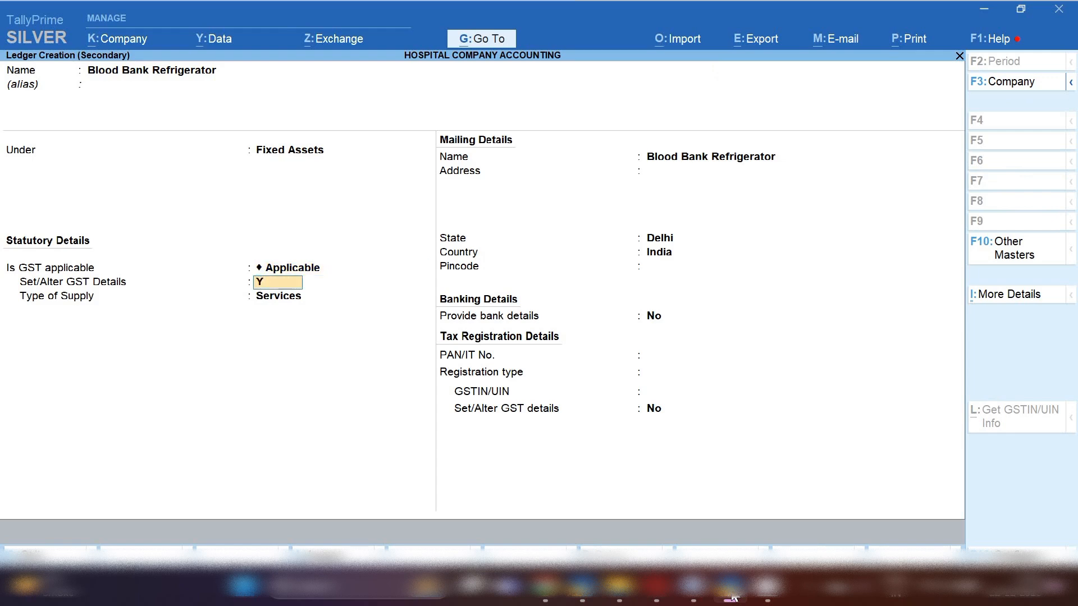
key(Return)
key(Return)
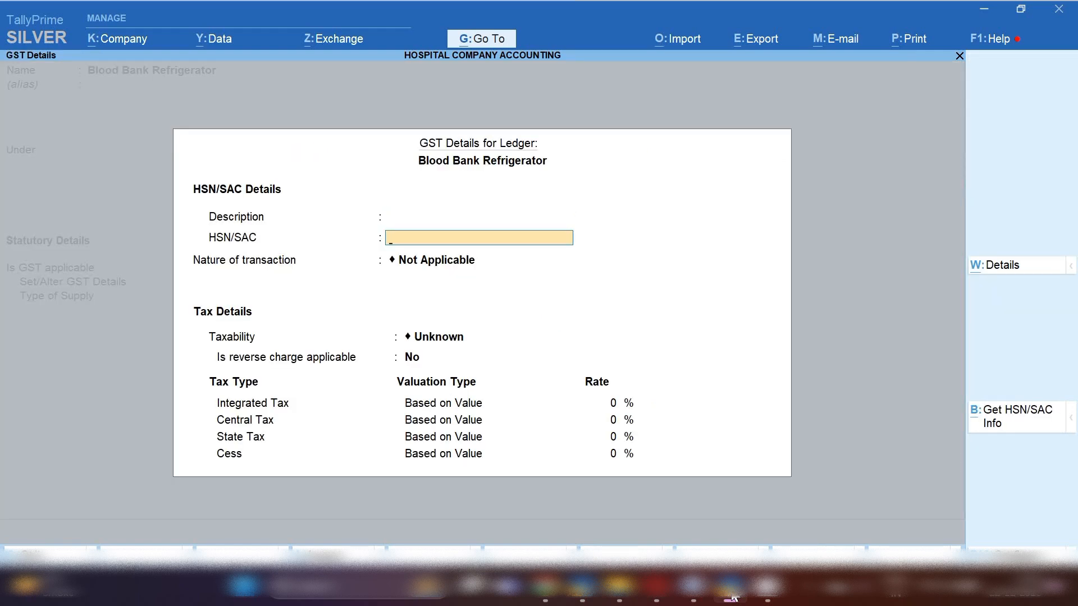
- Set the Blood Bank Refrigerator ledger's nature of transaction to Purchase Taxable and its nature of goods to Capital Goods
key(Return)
key(Down)
key(Down)
key(Down)
key(Down)
key(Down)
key(Down)
key(Down)
key(Down)
key(Down)
key(Down)
key(Down)
key(Down)
key(Down)
key(Down)
key(Down)
key(Down)
key(Down)
key(Down)
key(Down)
key(Down)
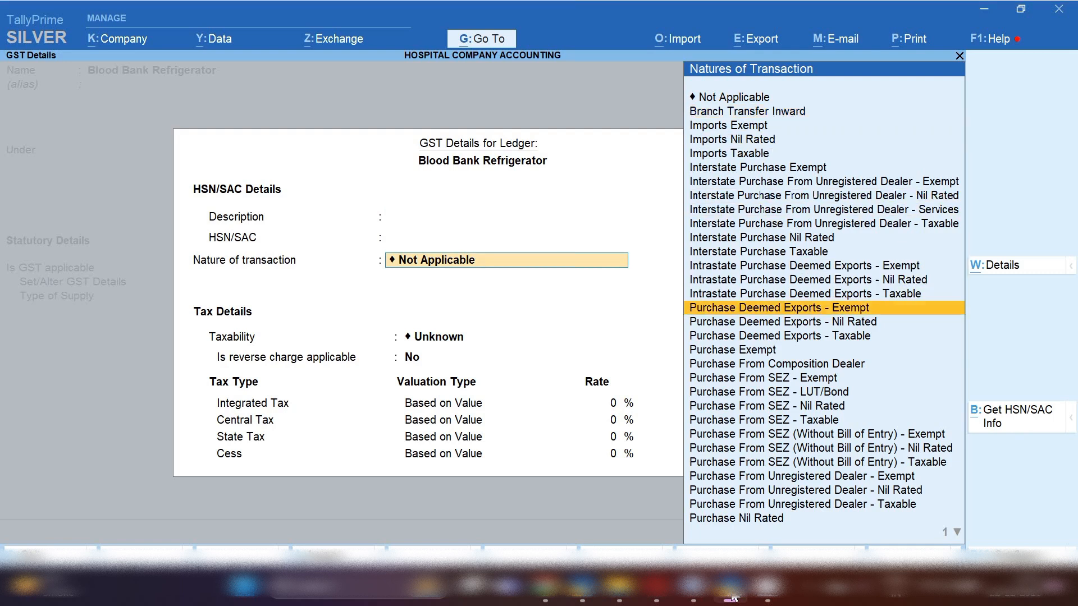
key(Return)
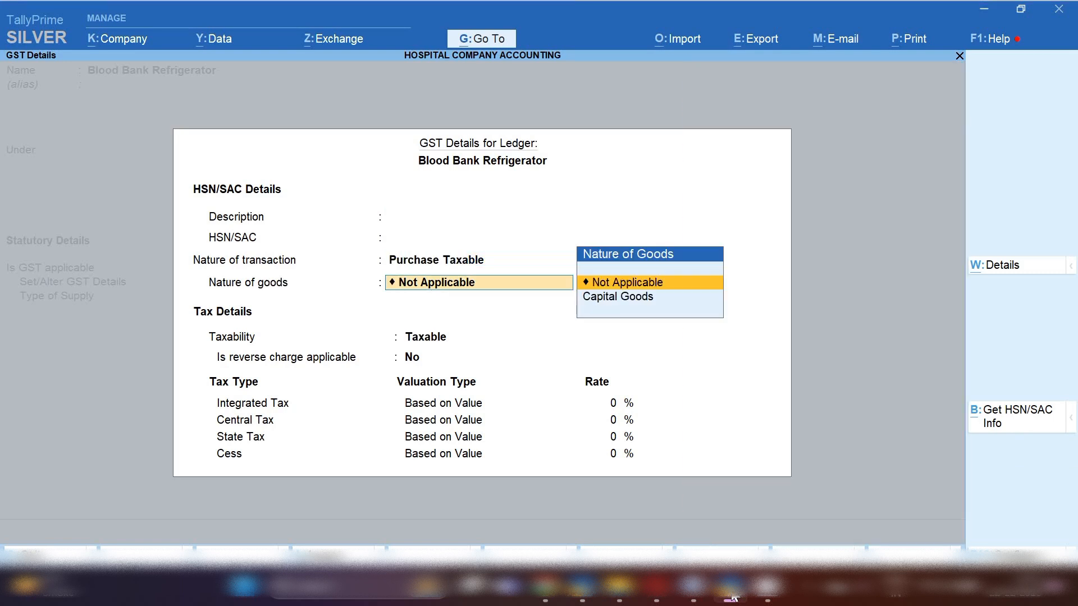
key(Down)
key(Return)
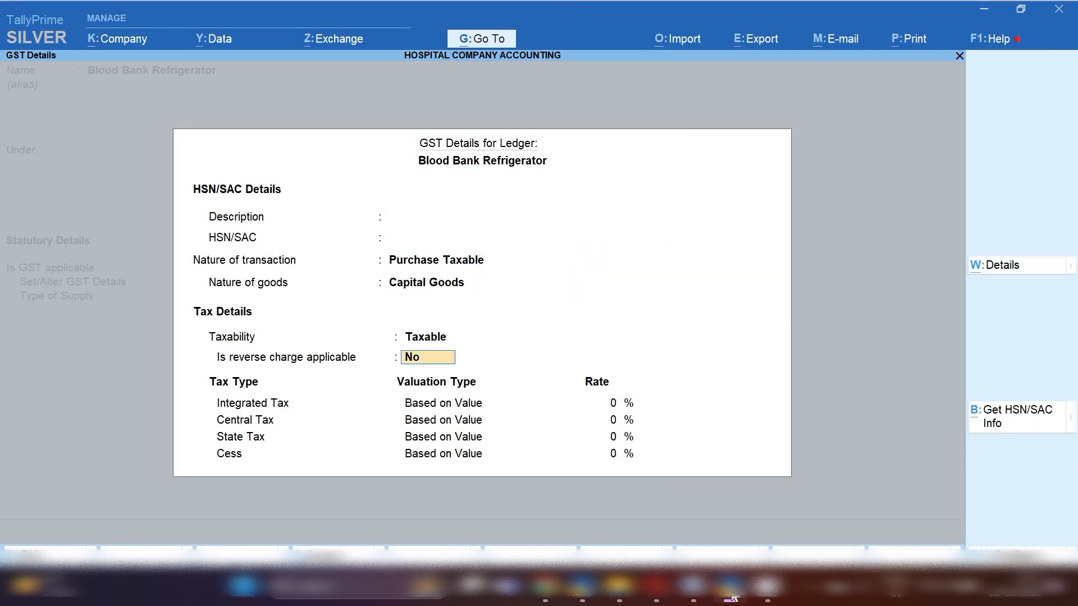
- Set the Blood Bank Refrigerator ledger's Integrated Tax rate to 18%, keep reverse charge at No, and save the ledger
key(Return)
text(18)
key(Return)
key(ctrl+a)
key(Return)
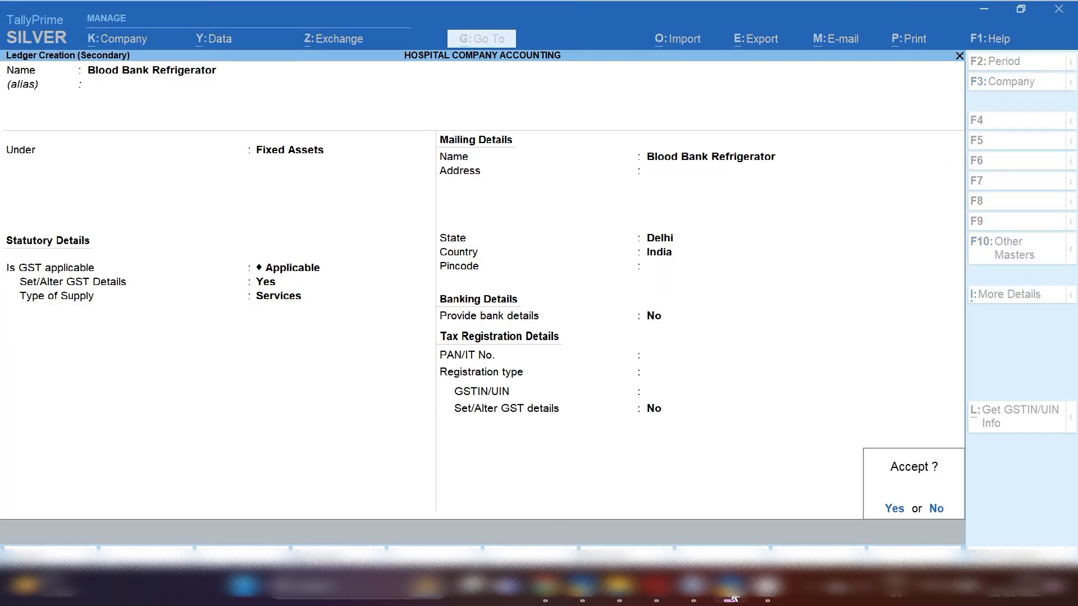
key(Return)
key(Return)
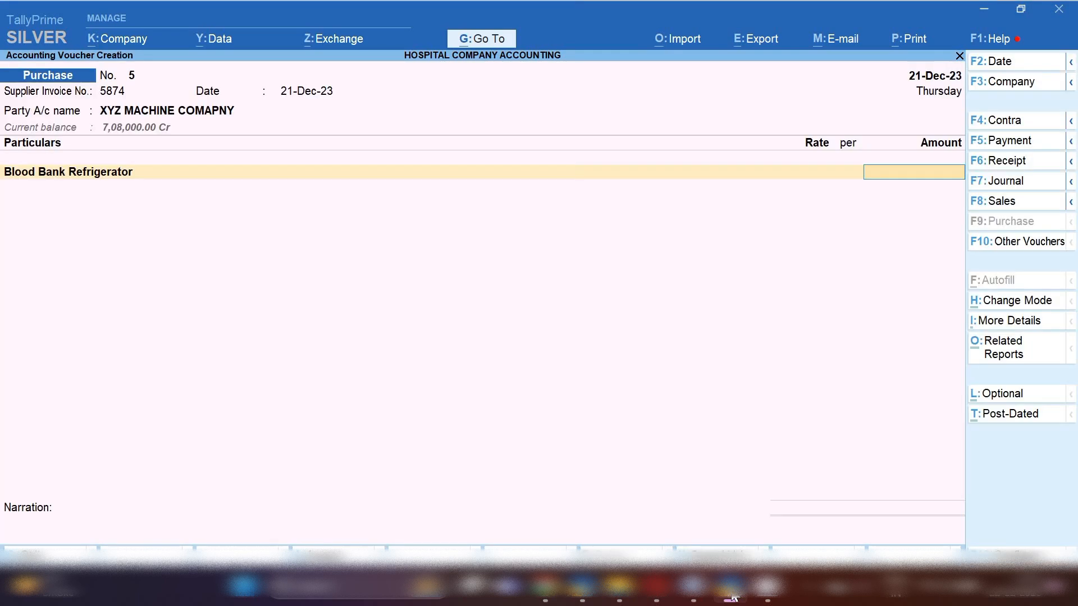
- Enter 2,10,000 as the Blood Bank Refrigerator amount and add the Cgst line with its description left blank
text(2,10,00)
text(0000)
key(Return)
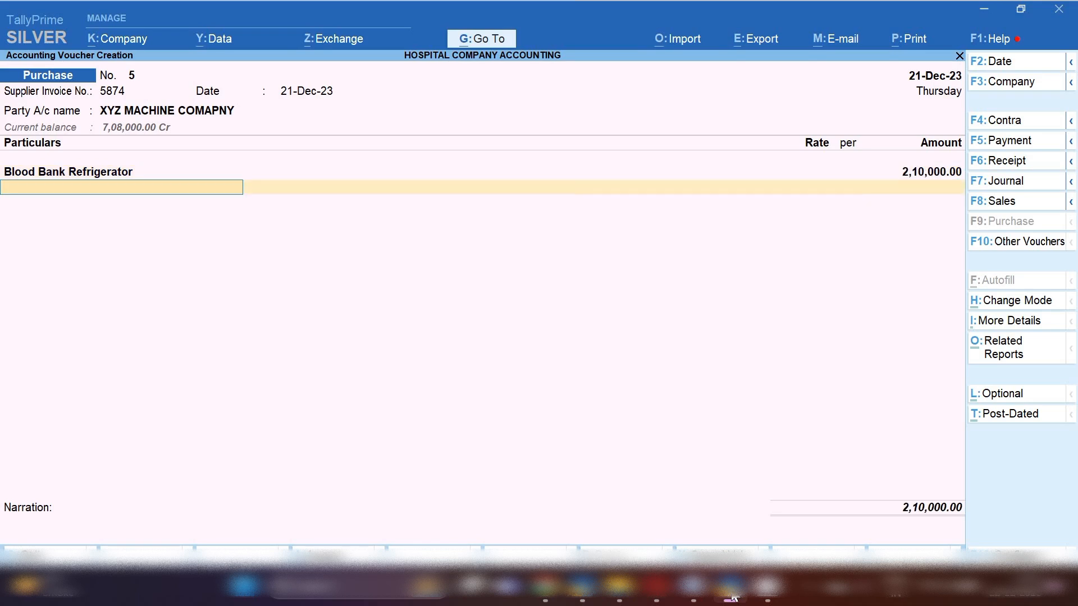
text(cg)
key(Return)
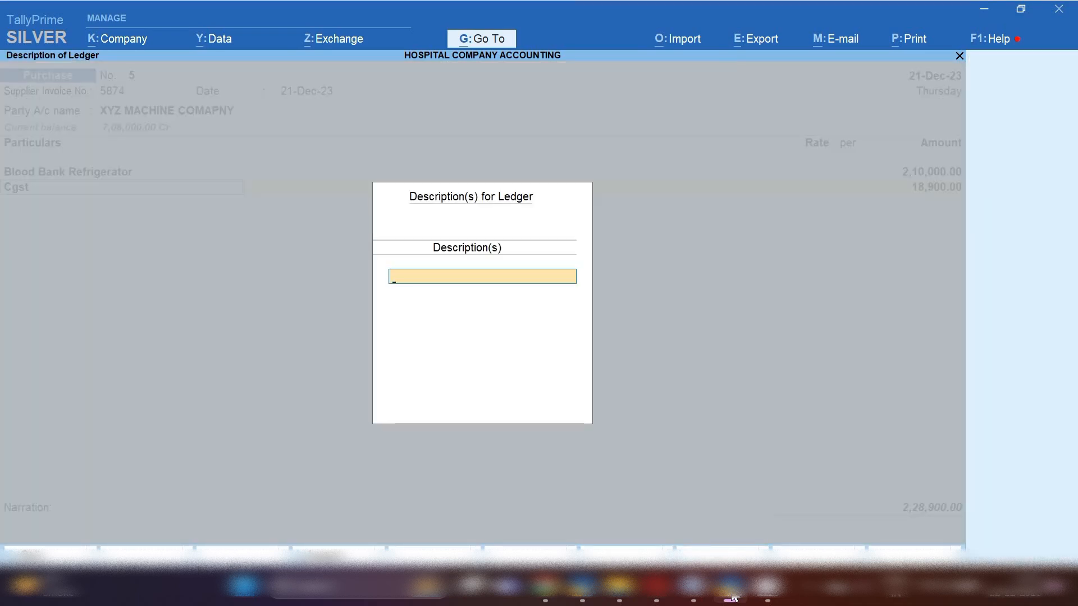
key(Return)
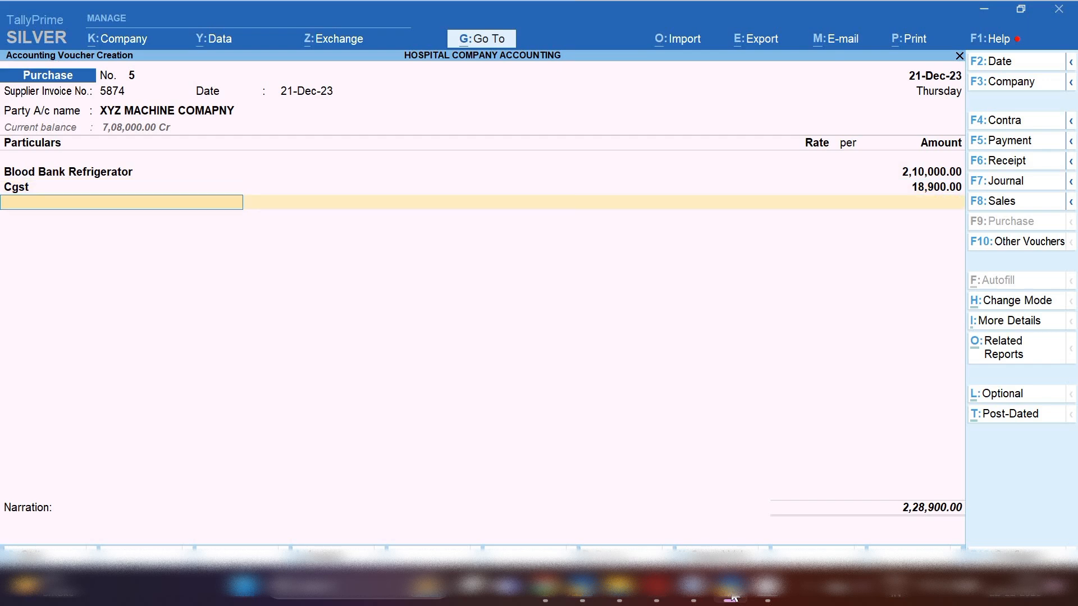
- Add the Sgst line to the Blood Bank Refrigerator voucher and save the voucher without a narration
text(SG)
key(Return)
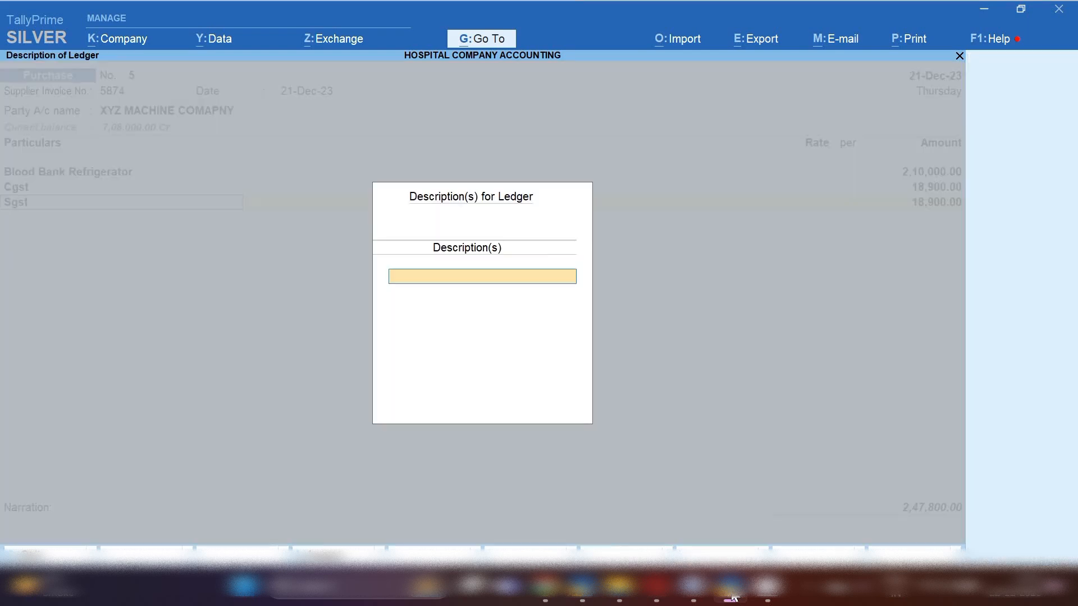
key(Return)
key(Return)
key(Return)
key(Return)
key(Return)
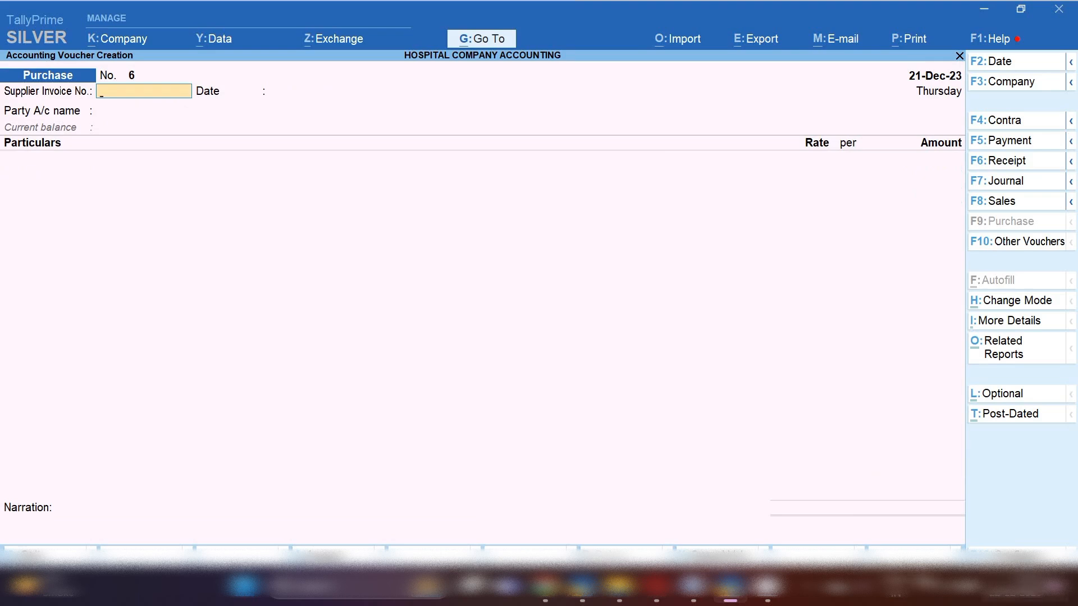
- Switch to the Word document and copy the equipment name ECG Monitor Ultrasound unit
mouse_move(693, 586)
click(696, 500)
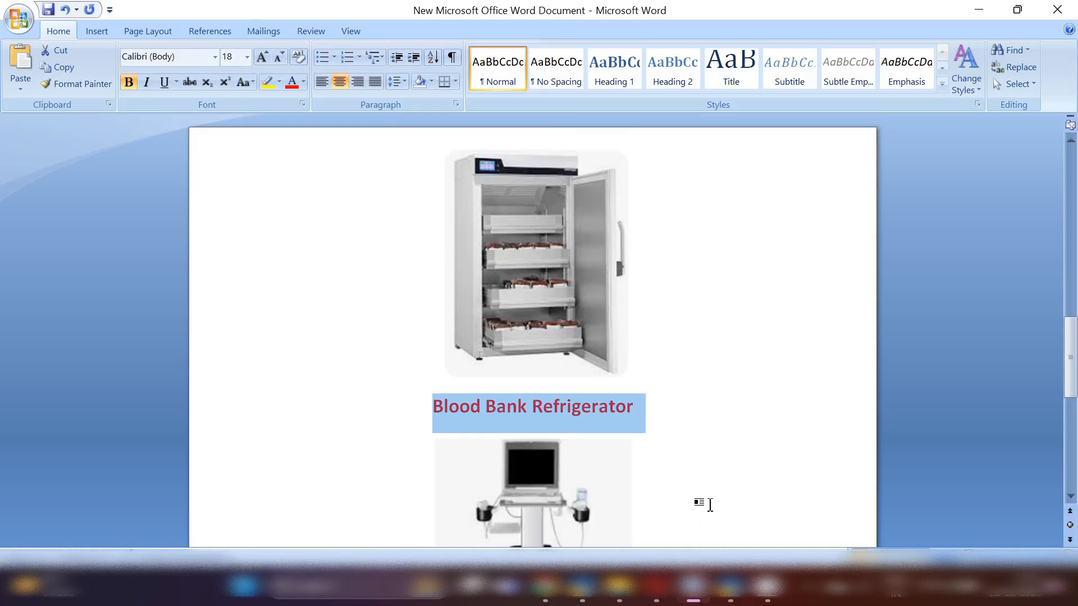
scroll(709, 505, down, 5)
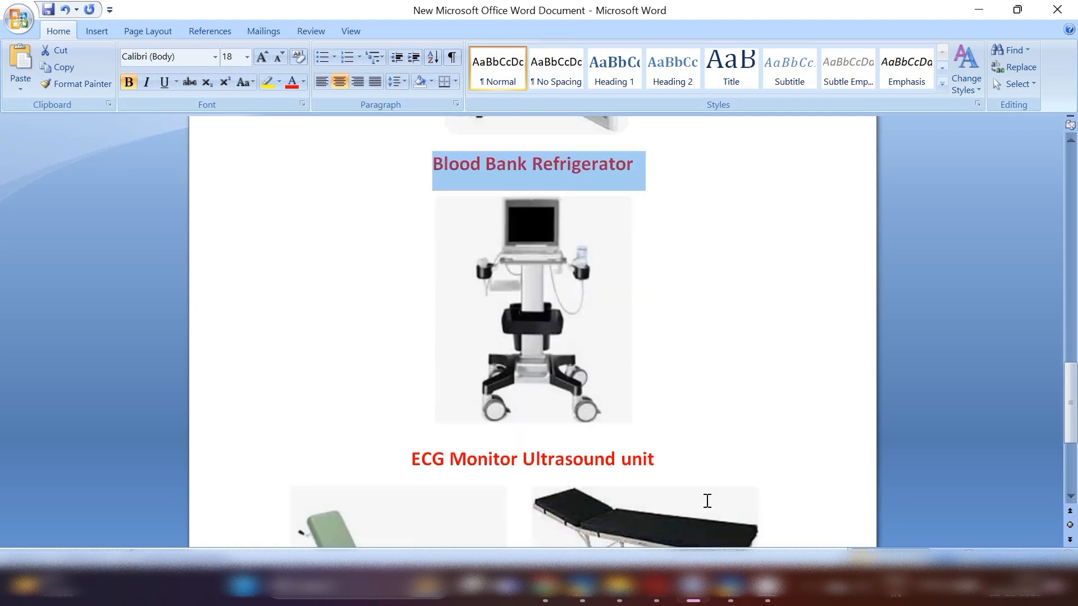
scroll(708, 505, down, 1)
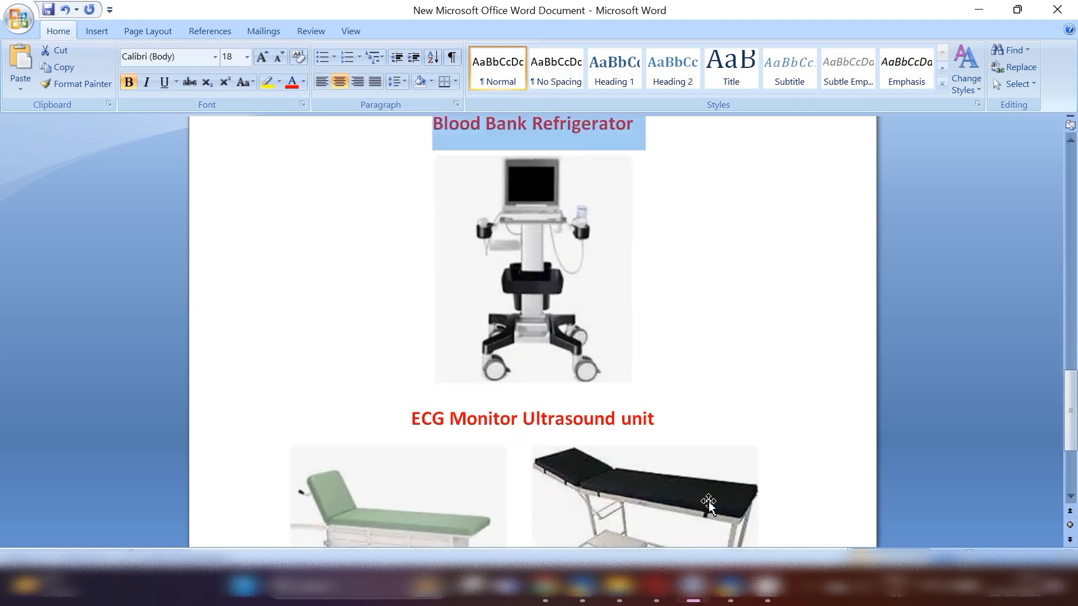
scroll(709, 501, down, 1)
click(736, 401)
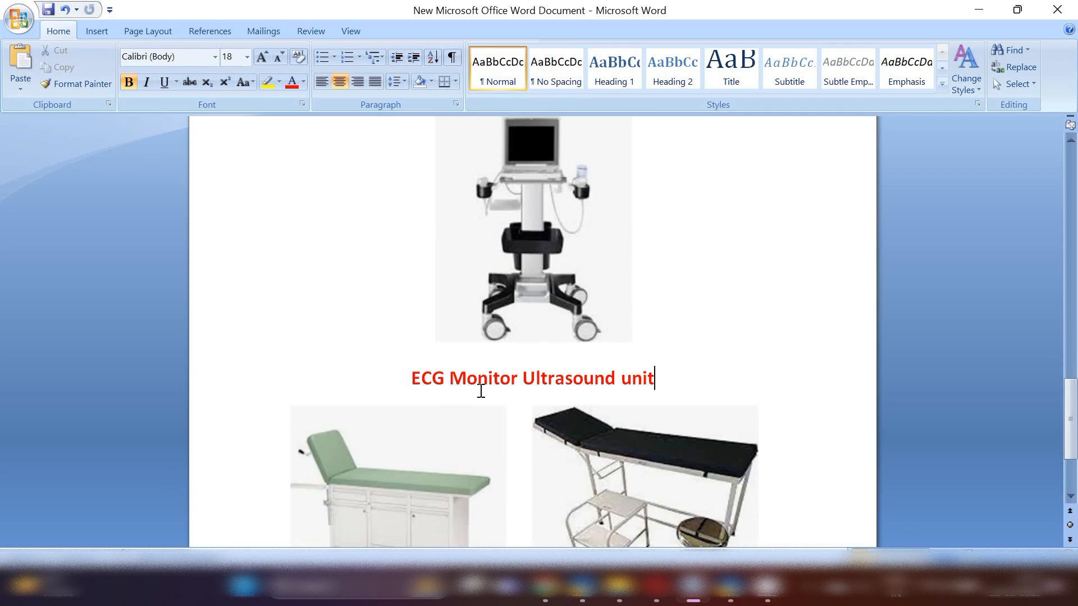
drag(673, 387, 430, 388)
key(ctrl+c)
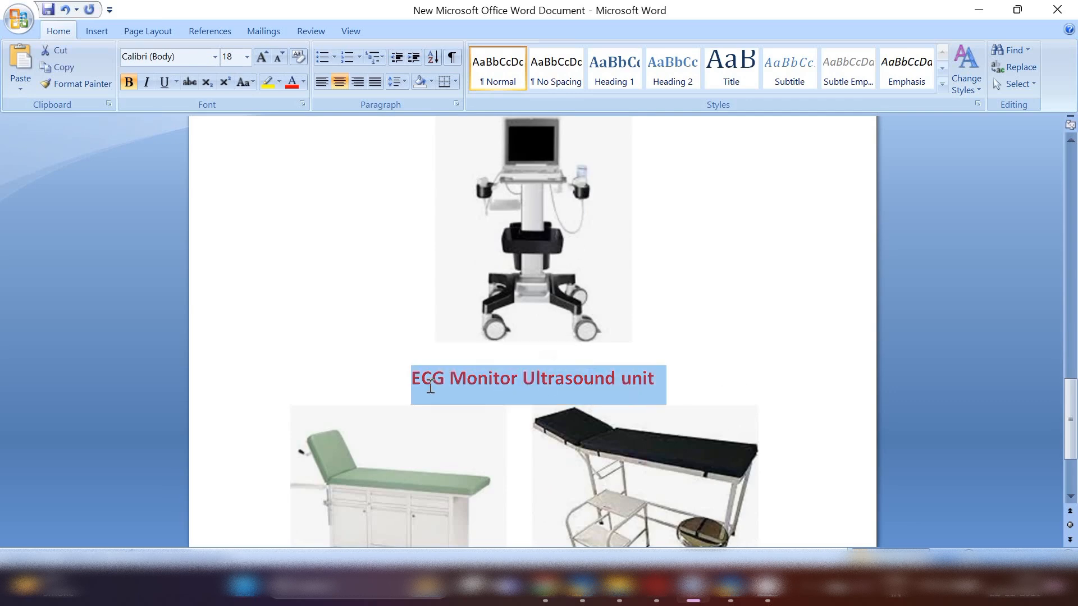
- Return to TallyPrime and enter supplier invoice number 999 on the new purchase voucher, keeping the default date
key(alt+Tab)
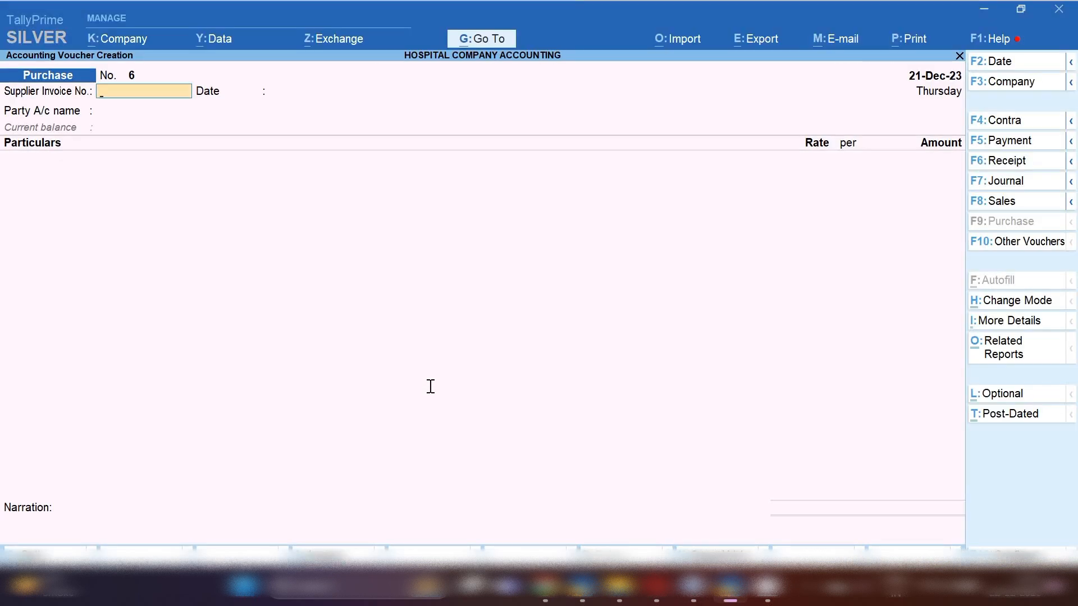
text(999)
key(Return)
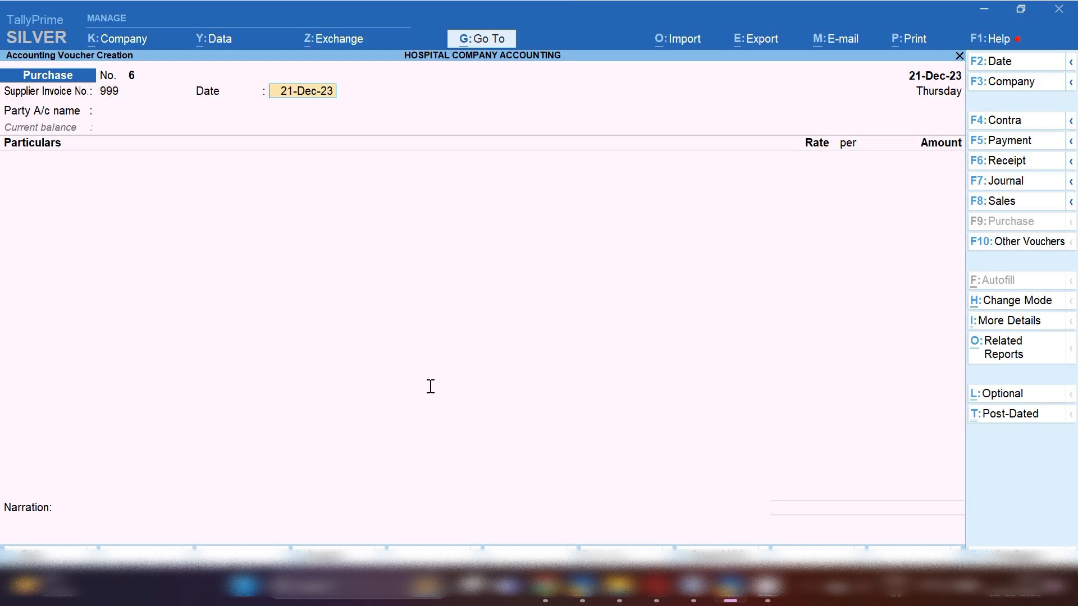
key(Return)
key(alt+c)
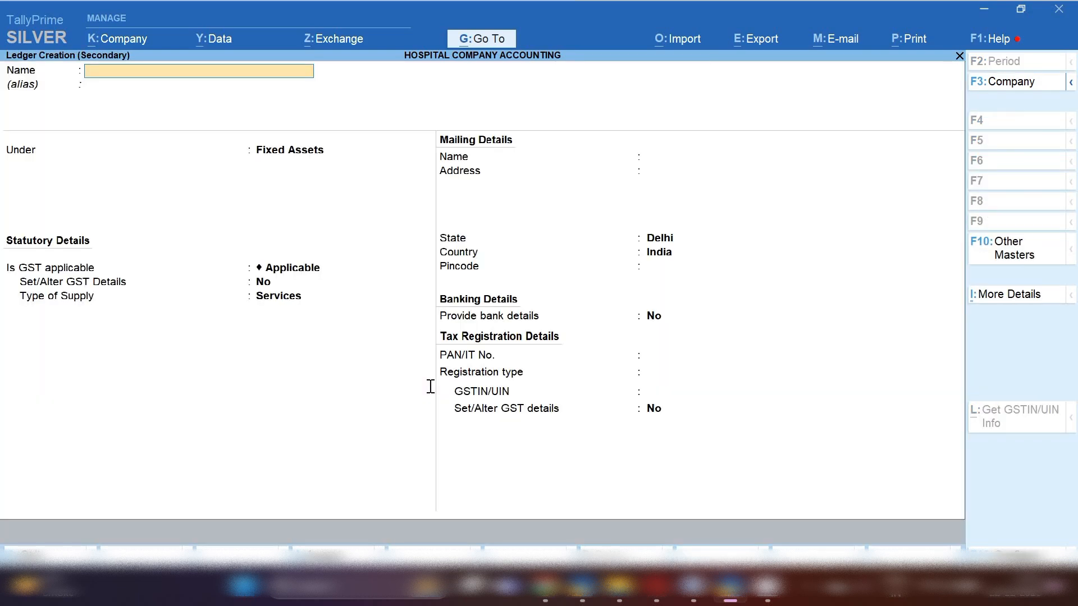
key(Escape)
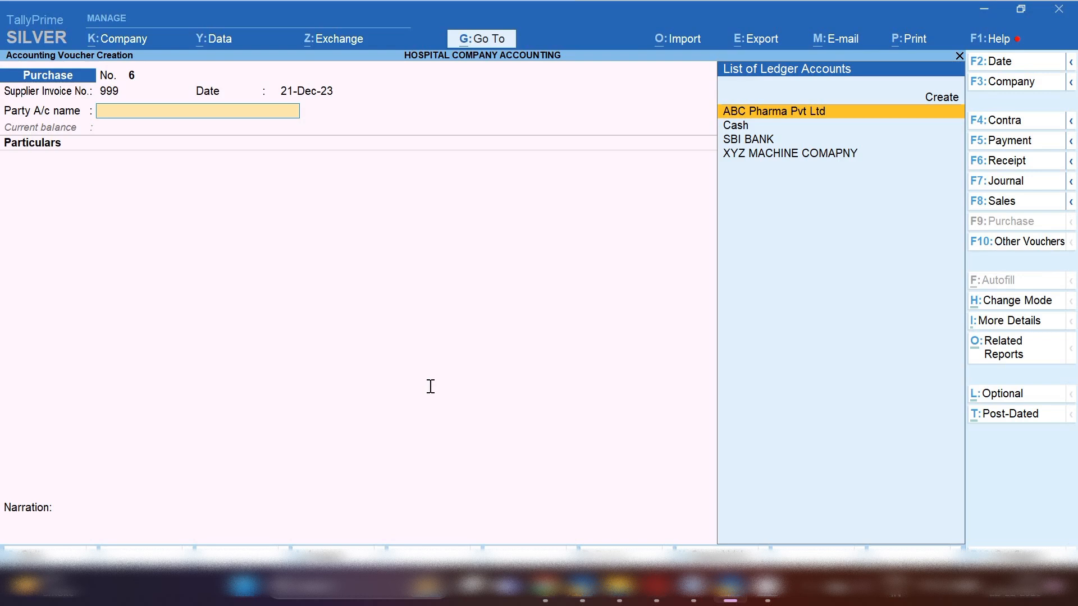
- Choose XYZ MACHINE COMAPNY as the party account for invoice 999, accepting the default receipt and party details
key(Down)
key(Down)
key(Down)
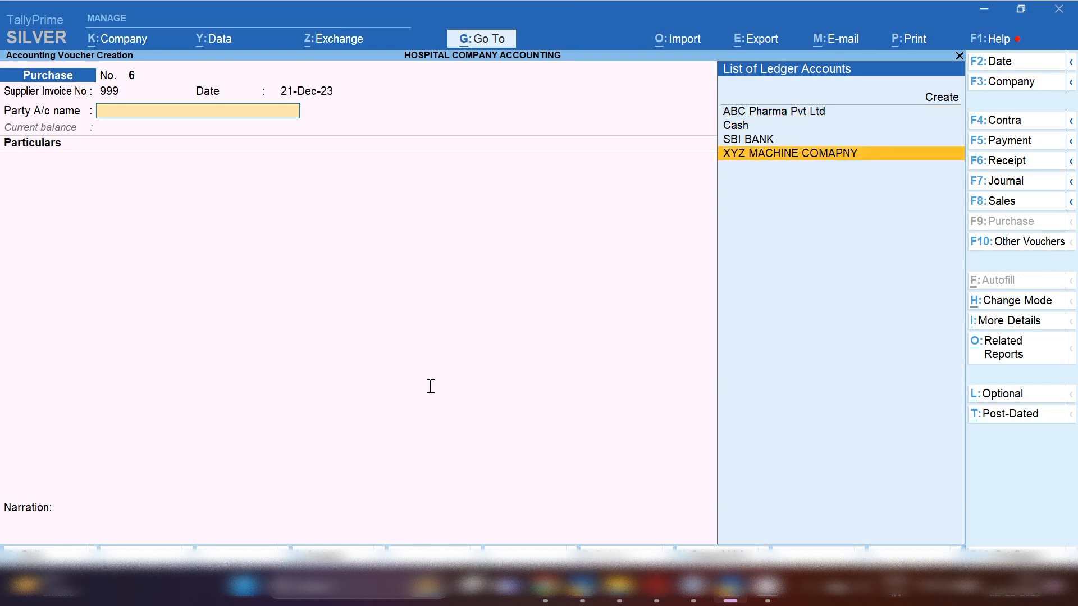
key(Return)
key(Return)
key(Return)
key(Return)
key(Return)
key(Return)
key(Return)
key(Return)
key(Return)
key(Return)
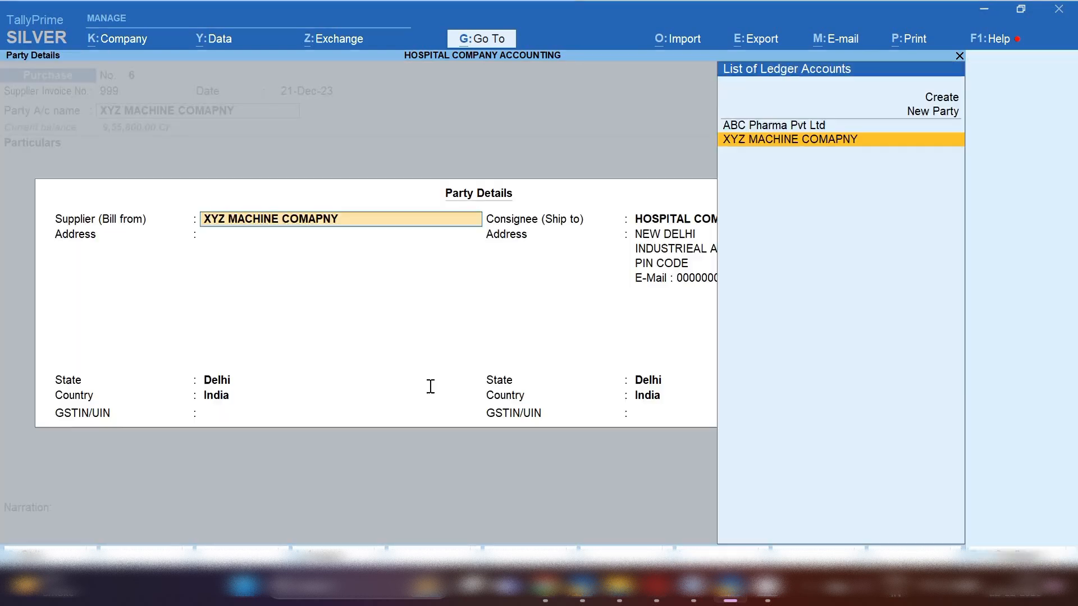
key(Return)
key(Return)
key(Return)
key(Return)
key(Return)
key(Return)
key(Return)
key(Return)
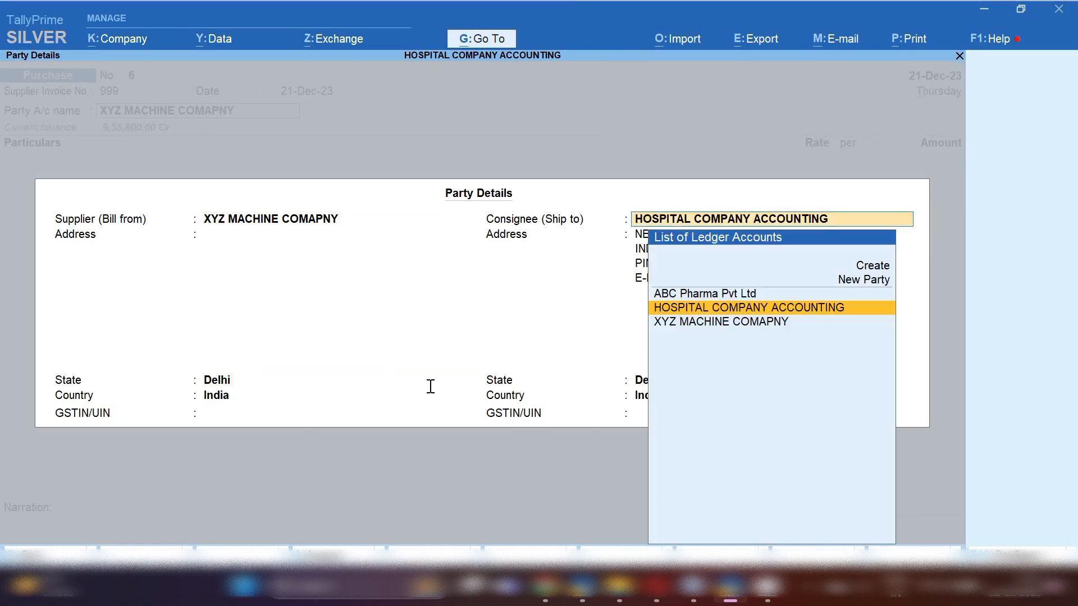
key(Return)
key(Return)
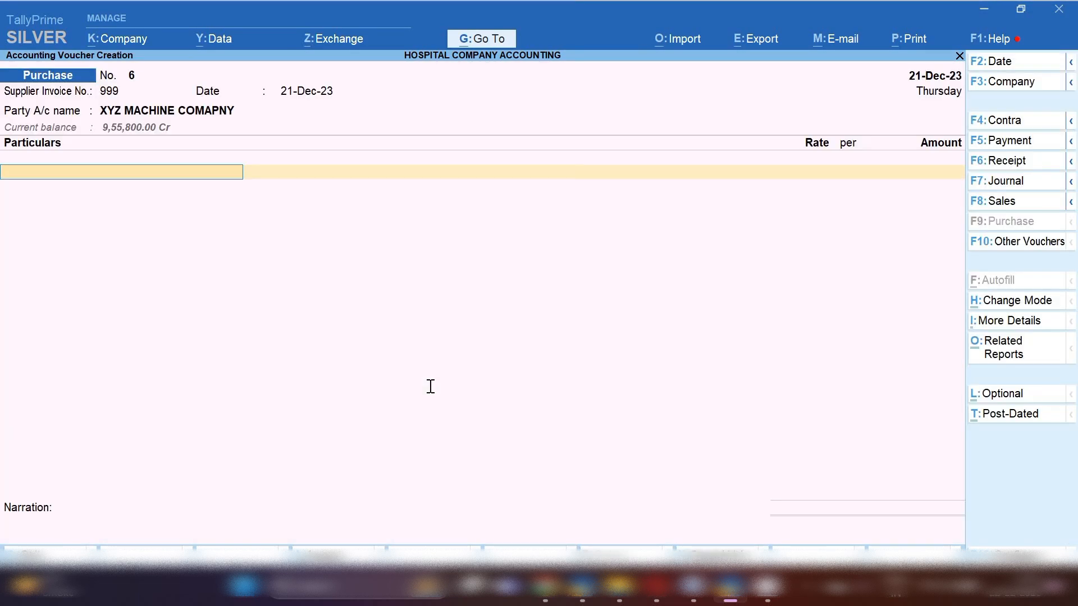
- Create a ledger named ECG Monitor Ultrasound unit under Fixed Assets from the voucher's particulars and enable its GST details
text(C)
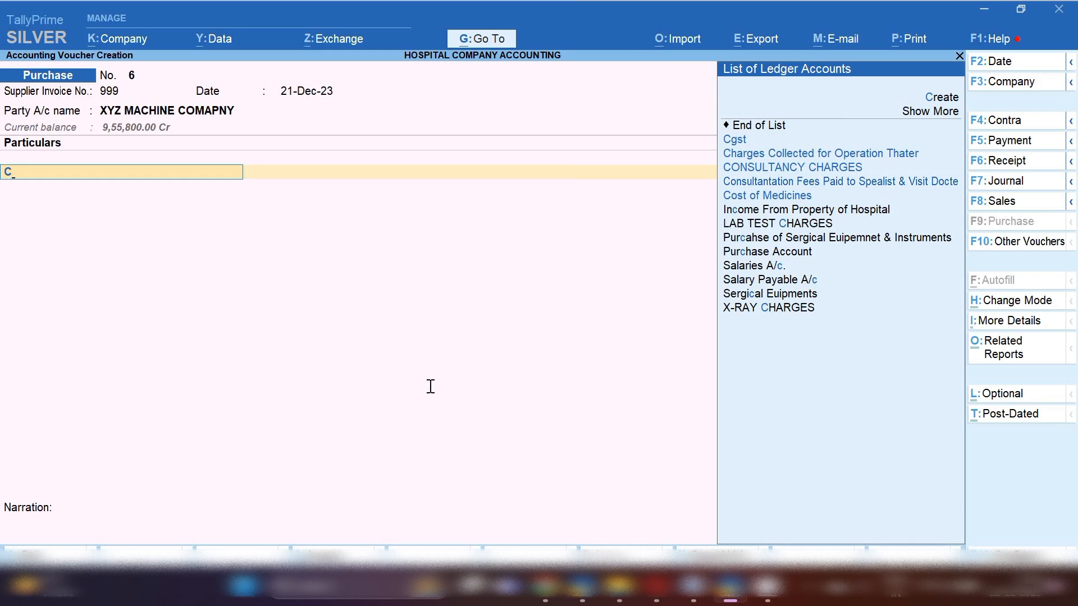
key(BackSpace)
key(alt+c)
key(ctrl+v)
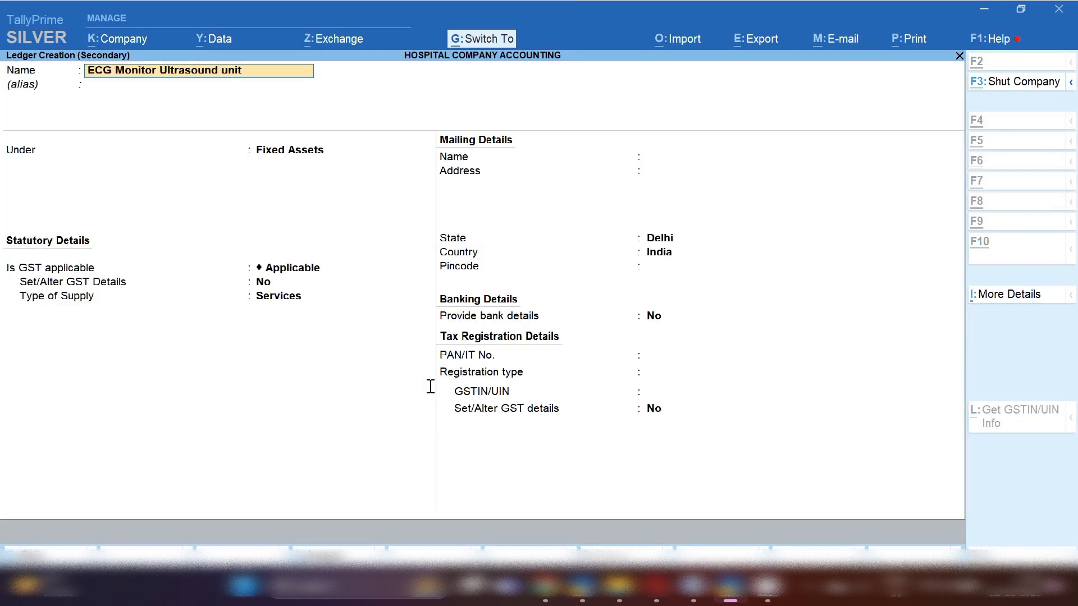
key(Return)
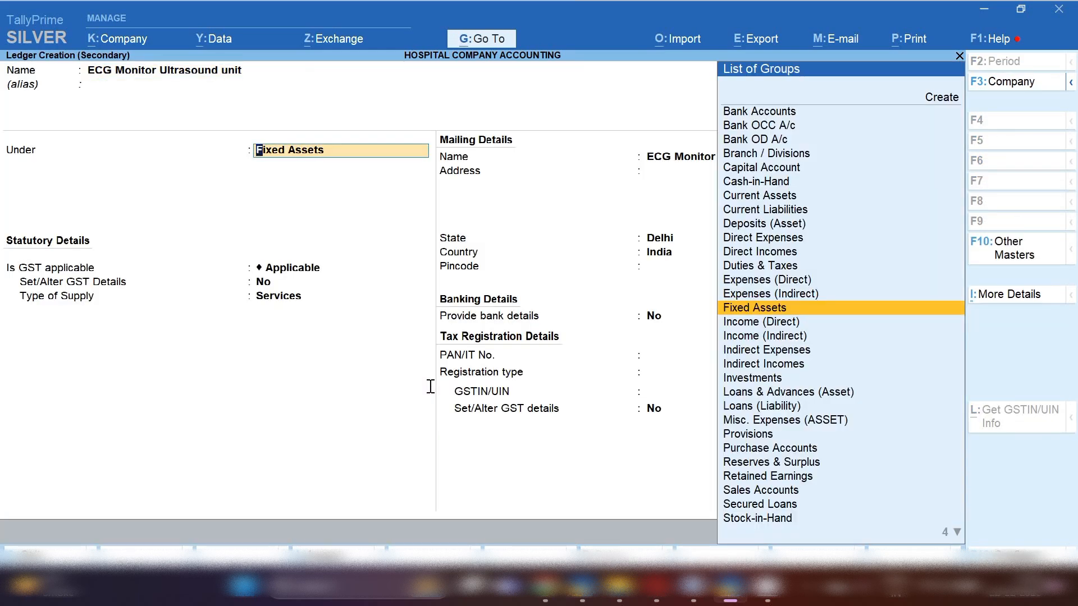
key(Return)
key(Return)
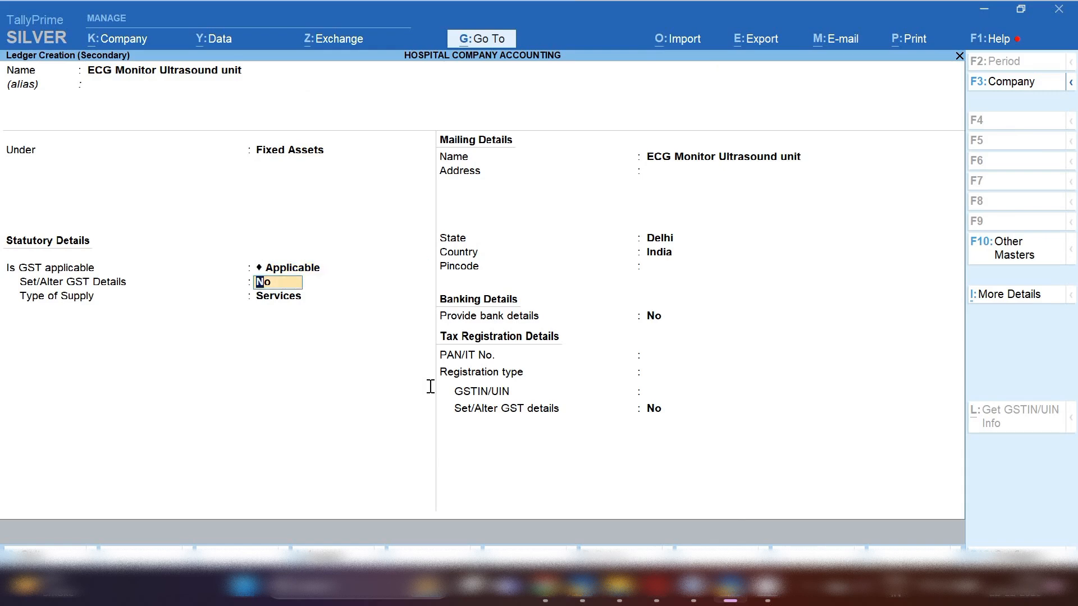
text(y)
key(Return)
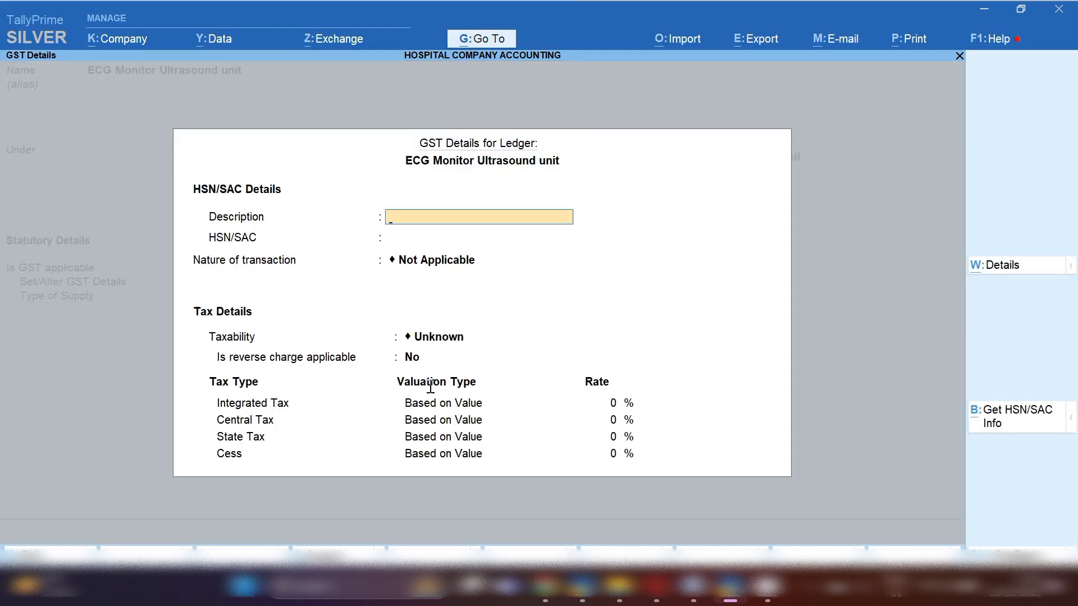
- Set the ECG Monitor Ultrasound unit ledger's nature of transaction to Purchase Taxable and its nature of goods to Capital Goods
key(Return)
key(Return)
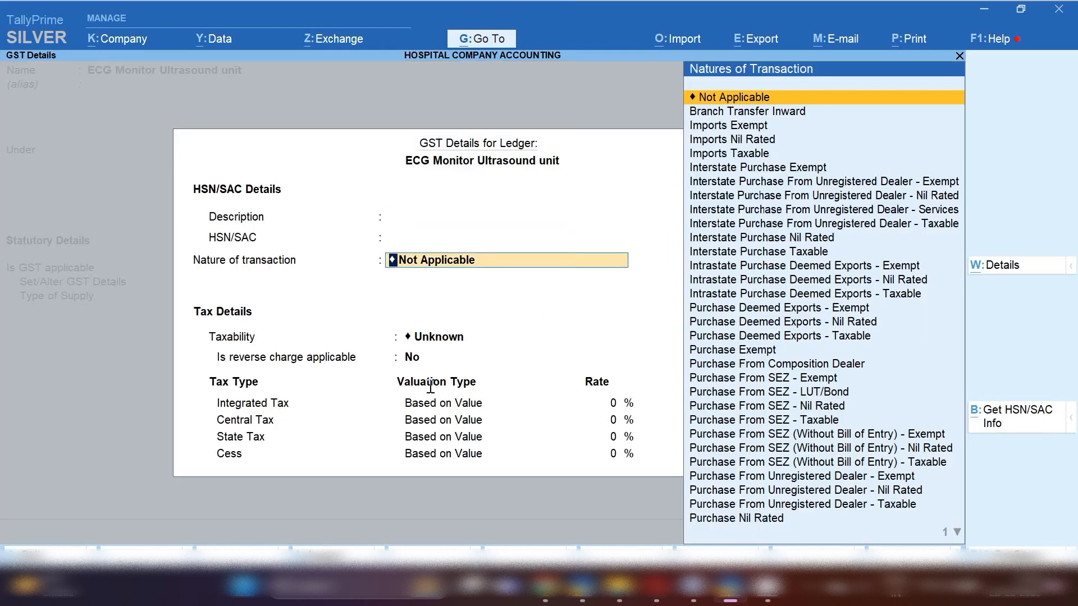
key(Down)
key(Down)
key(Down)
key(Down)
key(Down)
key(Down)
key(Down)
key(Down)
key(Down)
key(Down)
key(Down)
key(Down)
key(Down)
key(Down)
key(Down)
key(Down)
key(Down)
key(Down)
key(Down)
key(Down)
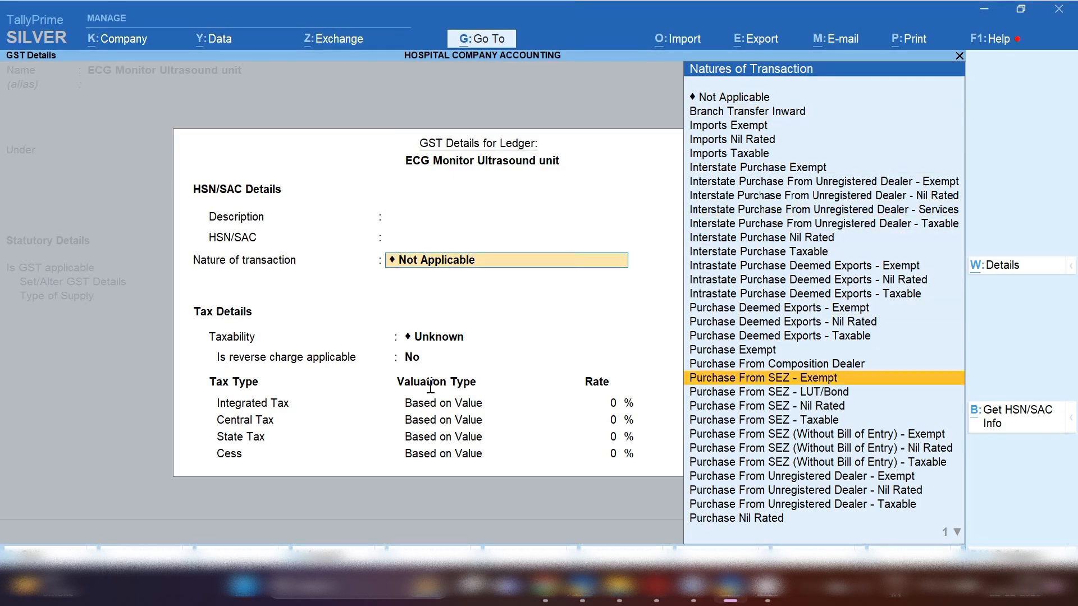
key(Return)
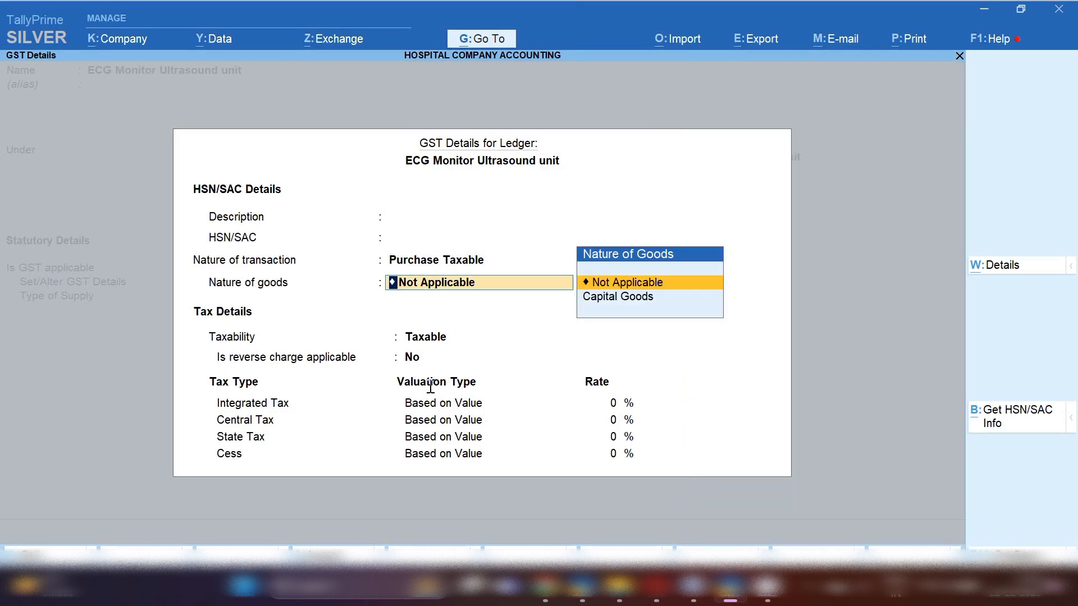
key(Down)
key(Return)
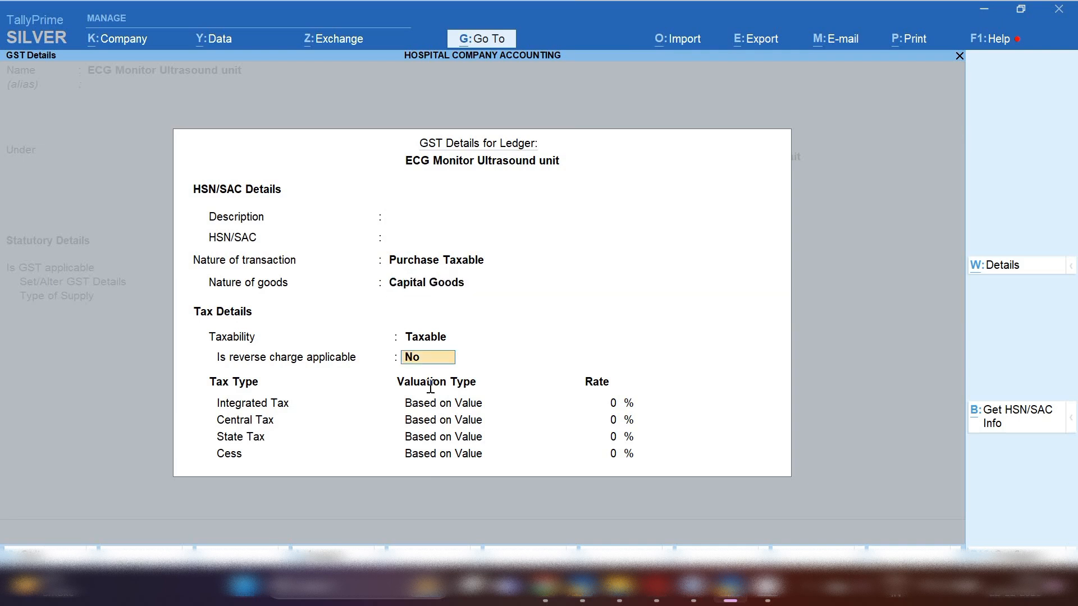
- Set the ECG Monitor Ultrasound unit ledger's Integrated Tax rate to 18%, keep reverse charge at No, and save the ledger
key(Return)
text(18)
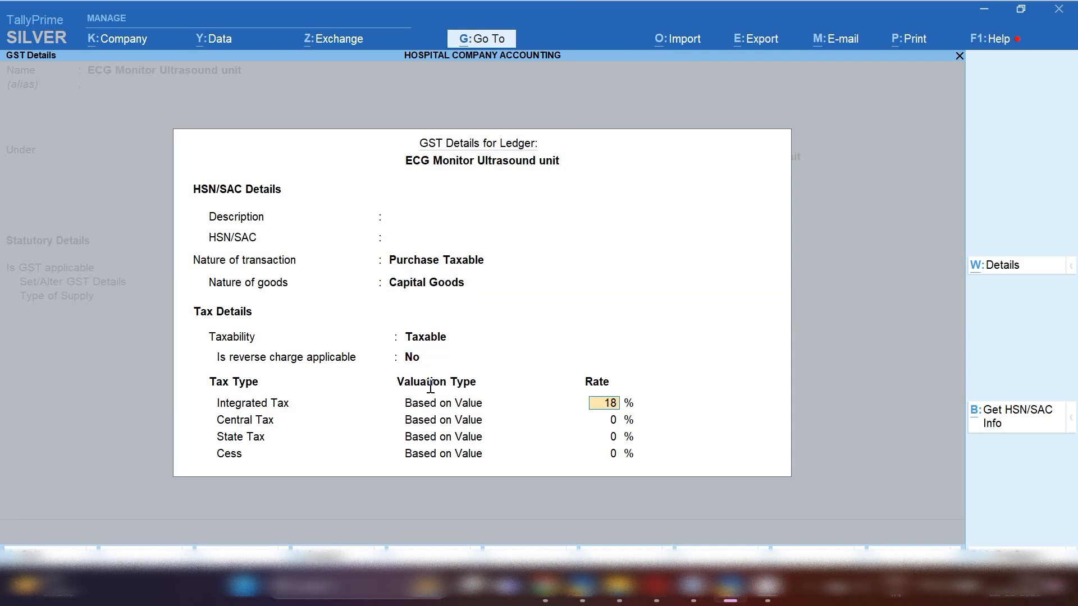
key(Return)
key(Return)
key(Return)
key(Return)
key(Return)
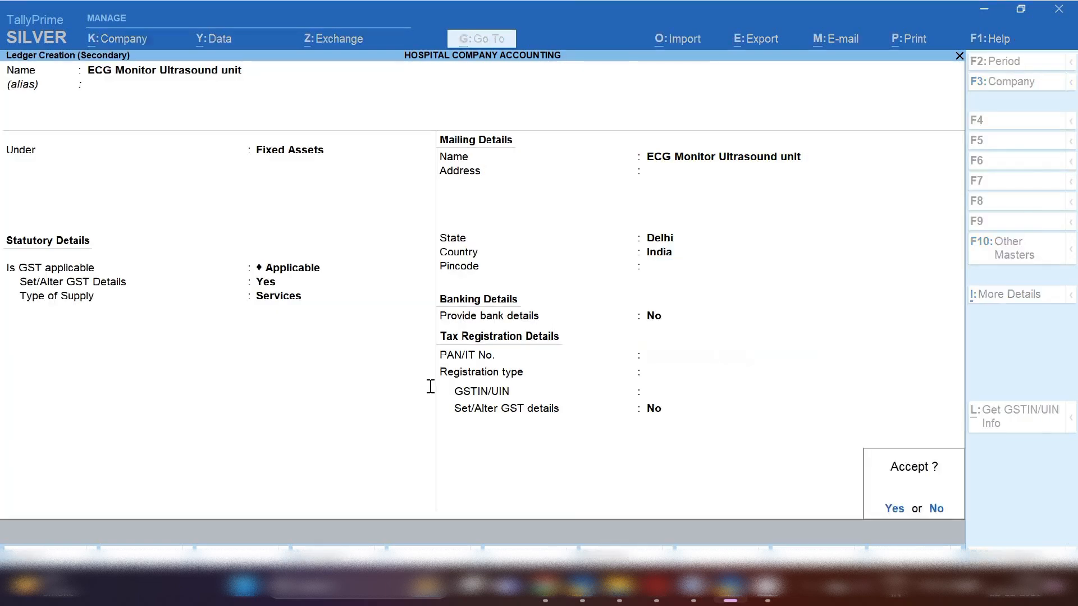
key(Return)
key(Return)
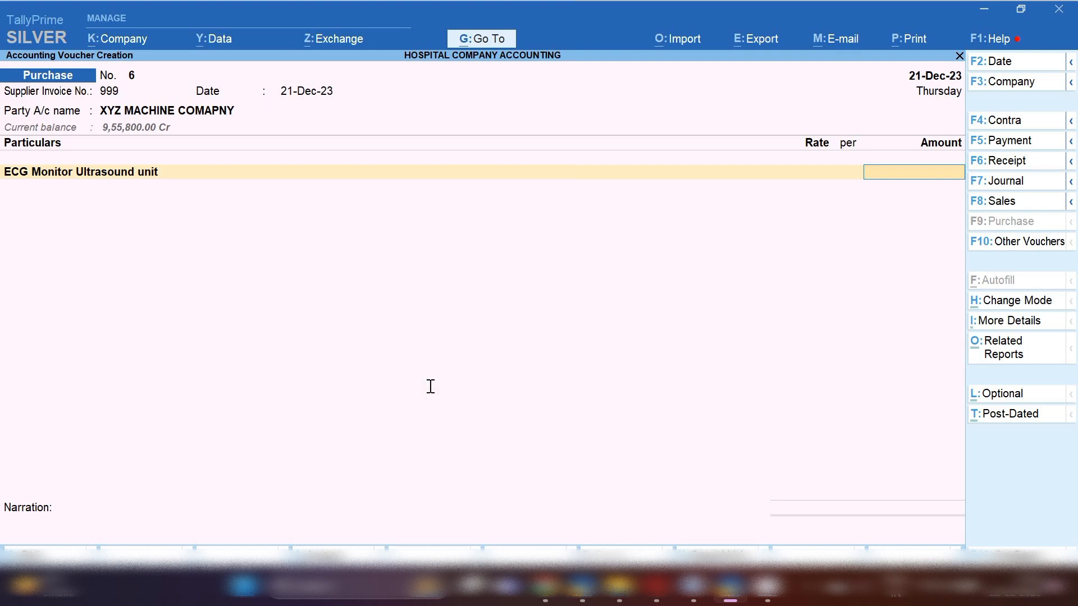
- Enter 1,00,000 as the ECG Monitor Ultrasound unit amount and add the Cgst line with its description left blank
text(100000)
key(Return)
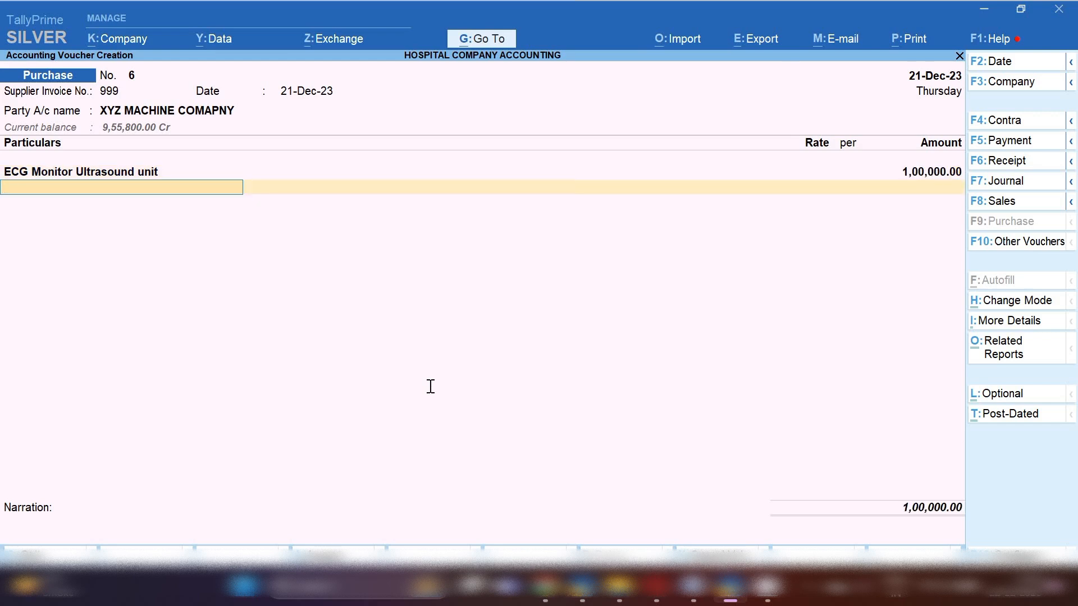
text(CG)
key(Return)
key(Return)
key(Return)
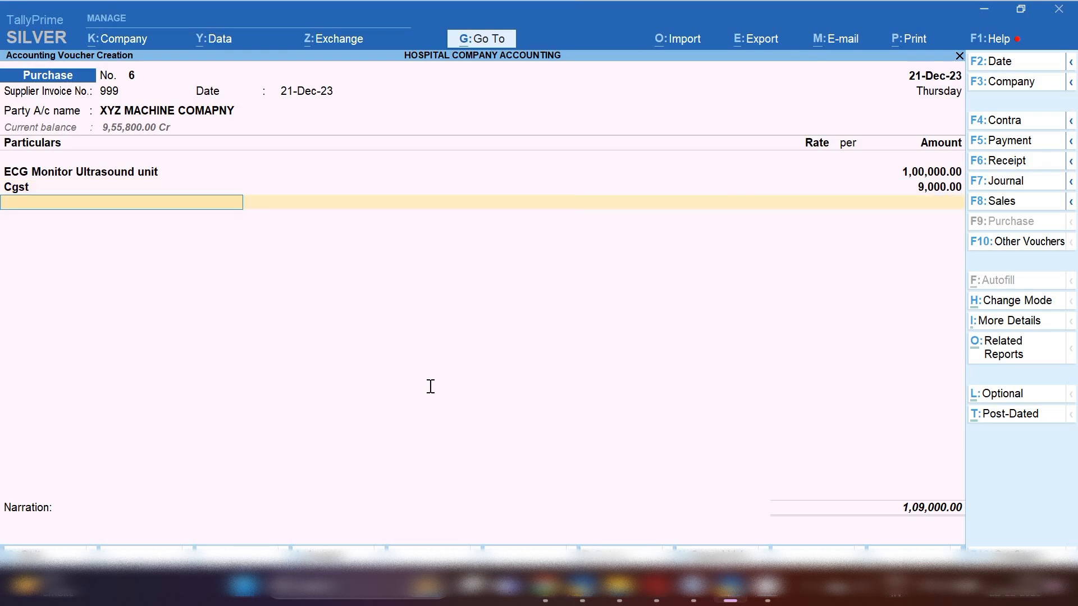
- Add the Sgst line to the ECG Monitor Ultrasound unit voucher and proceed to the narration
text(SG)
key(Return)
key(Return)
key(Return)
key(Return)
key(Return)
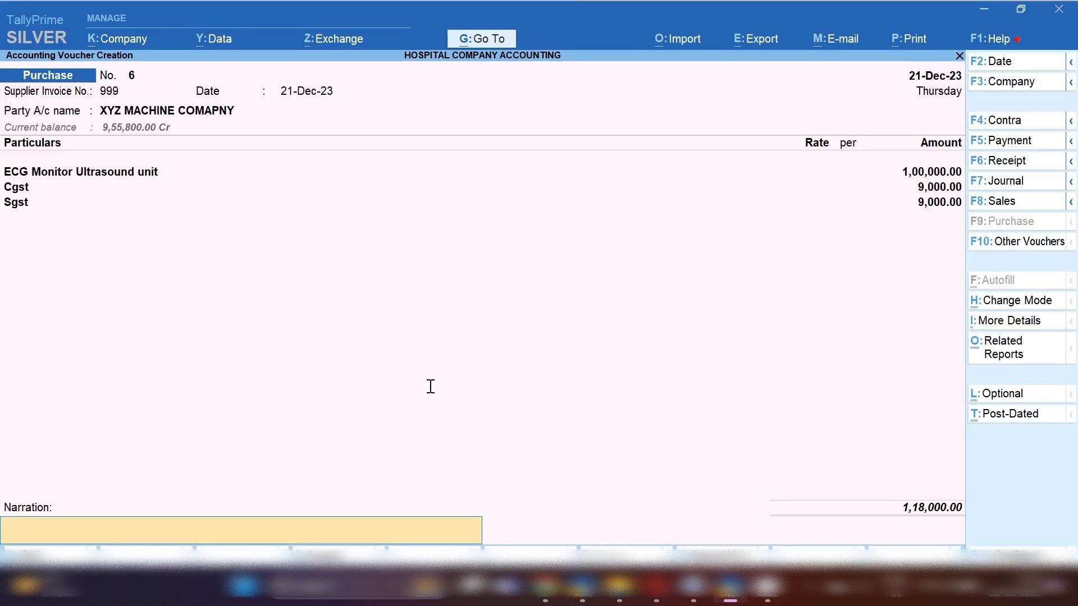
- Leave the narration blank and save the ECG Monitor Ultrasound unit purchase voucher
key(Return)
key(Return)
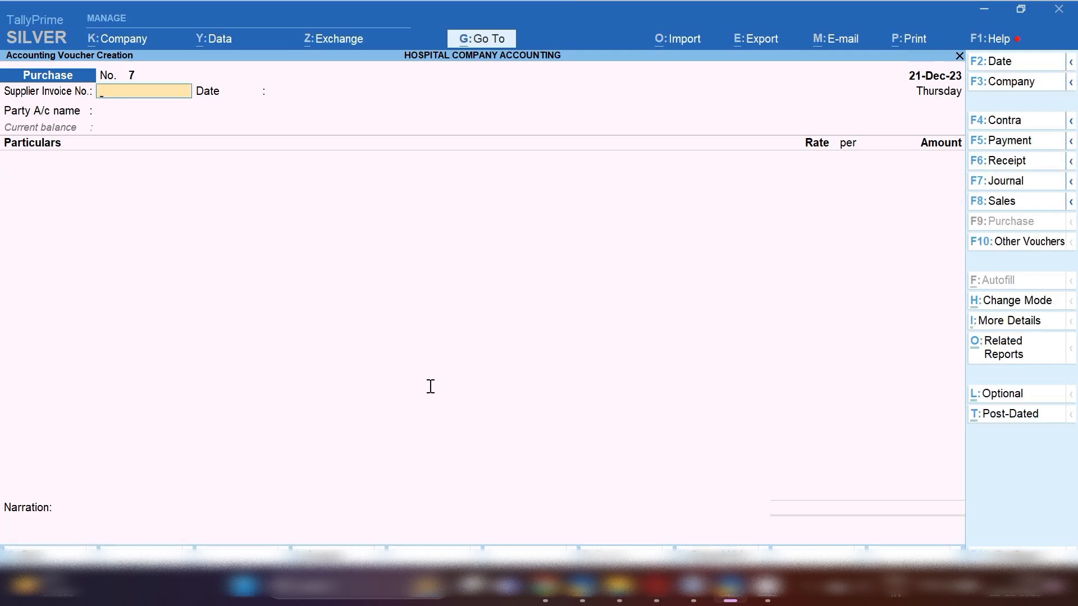
- Switch to the Word document and copy the Examination Table heading below the table pictures
click(692, 587)
scroll(679, 440, down, 5)
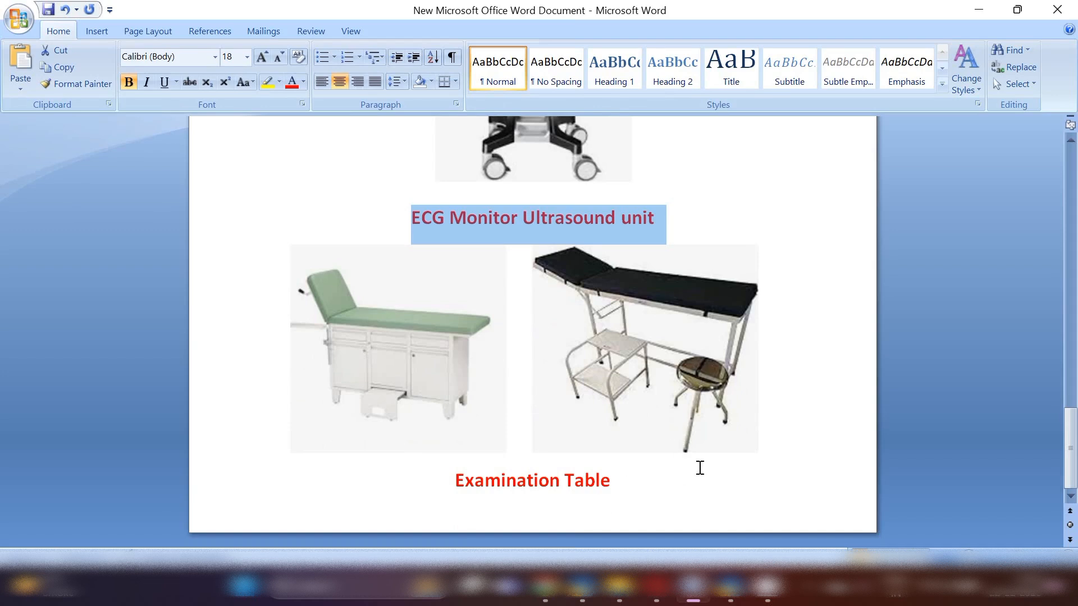
drag(638, 493, 441, 489)
key(ctrl+c)
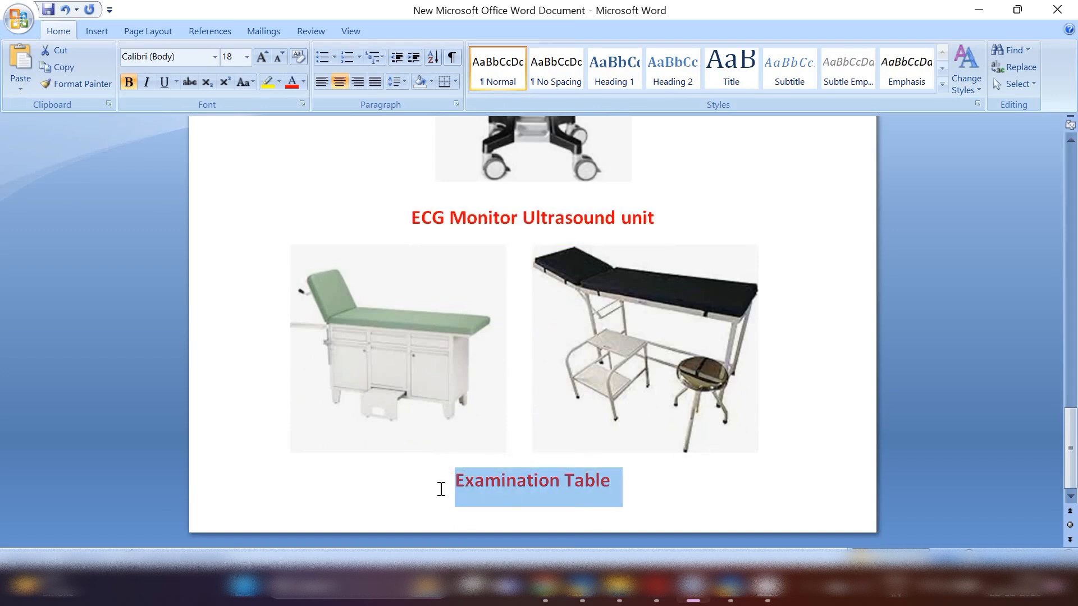
- Switch back to TallyPrime and enter supplier invoice number 56487, dated 21-Dec-23, with XYZ MACHINE COMAPNY as the party
click(738, 600)
text(56487)
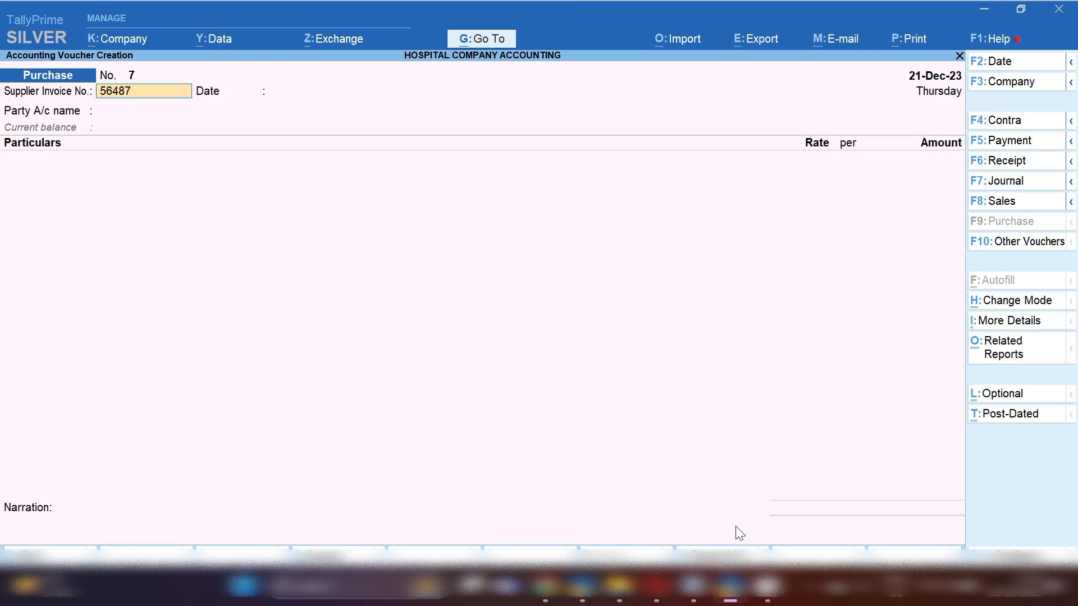
key(Return)
key(Return)
key(Down)
key(Down)
key(Down)
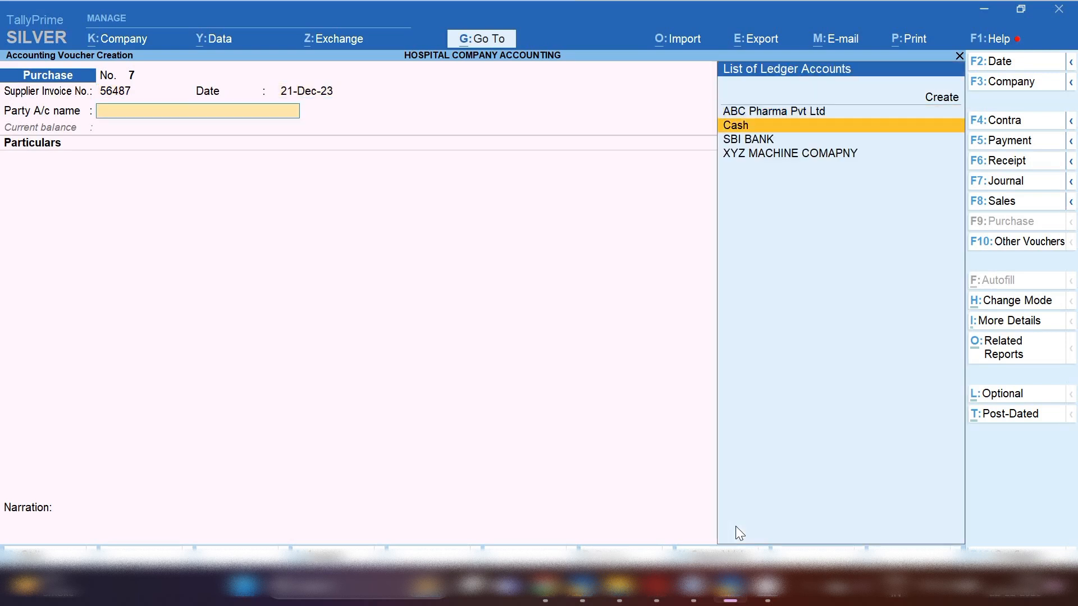
key(Return)
- Leave the receipt details blank and accept the default party details for XYZ MACHINE COMAPNY
key(Return)
key(Return)
key(Return)
key(Return)
key(Return)
key(Return)
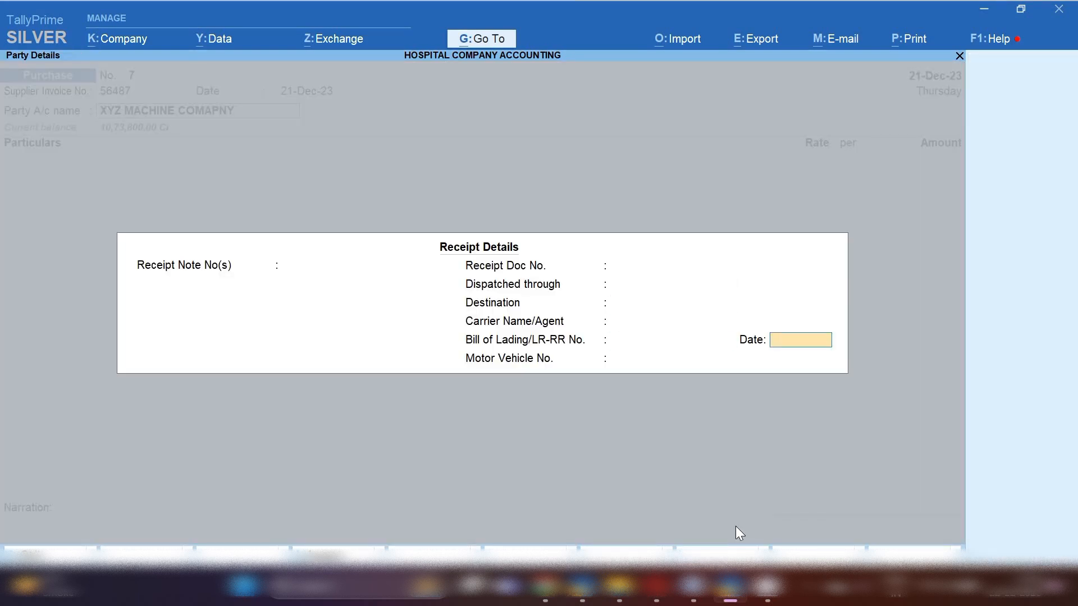
key(Return)
key(Return)
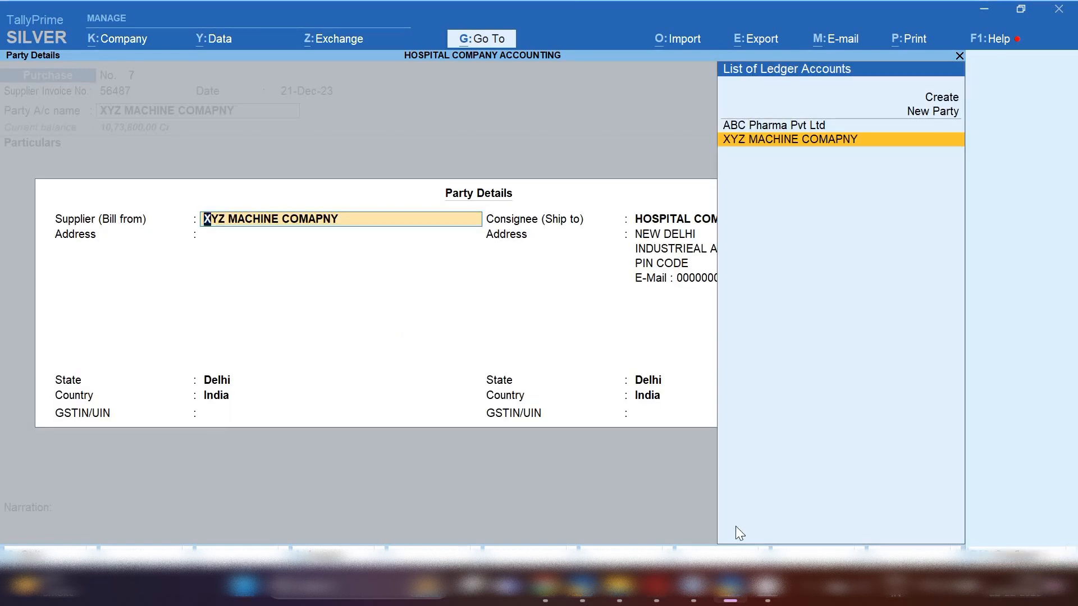
key(Return)
key(Return)
key(Return)
key(Return)
key(Return)
key(Return)
key(Return)
key(Return)
key(Return)
key(Return)
key(Return)
key(Return)
key(Return)
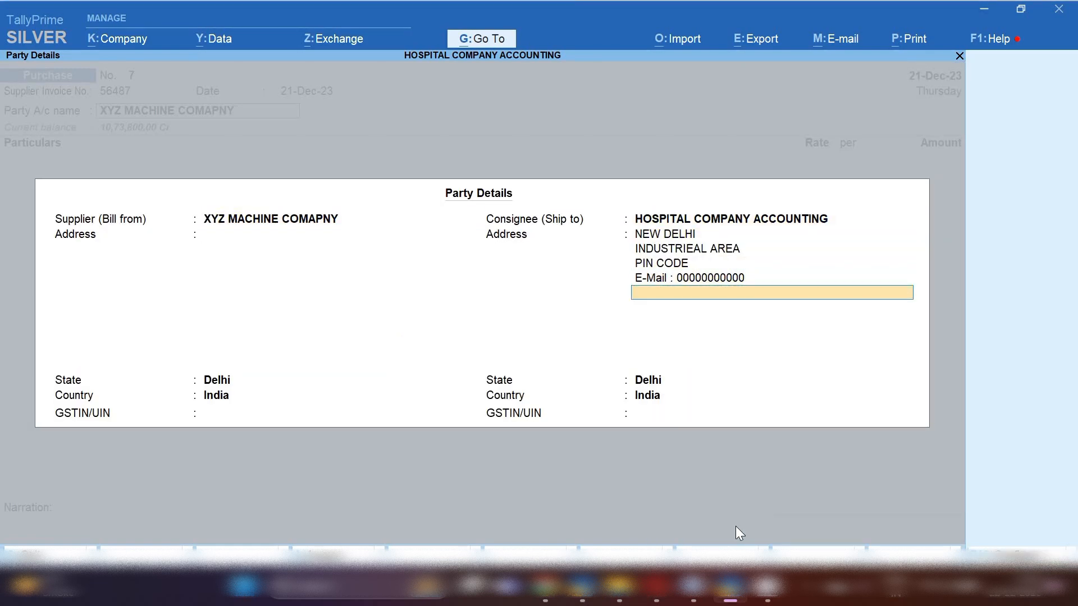
key(Return)
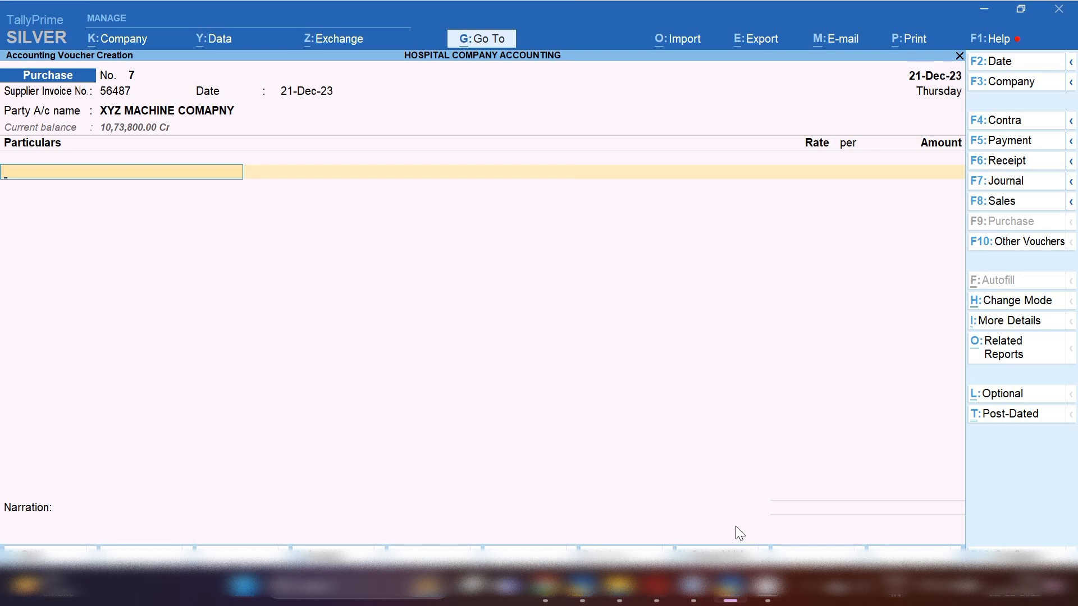
- Start a new ledger with the copied name Examination Table under Fixed Assets, leaving the alias blank
key(alt+c)
key(ctrl+v)
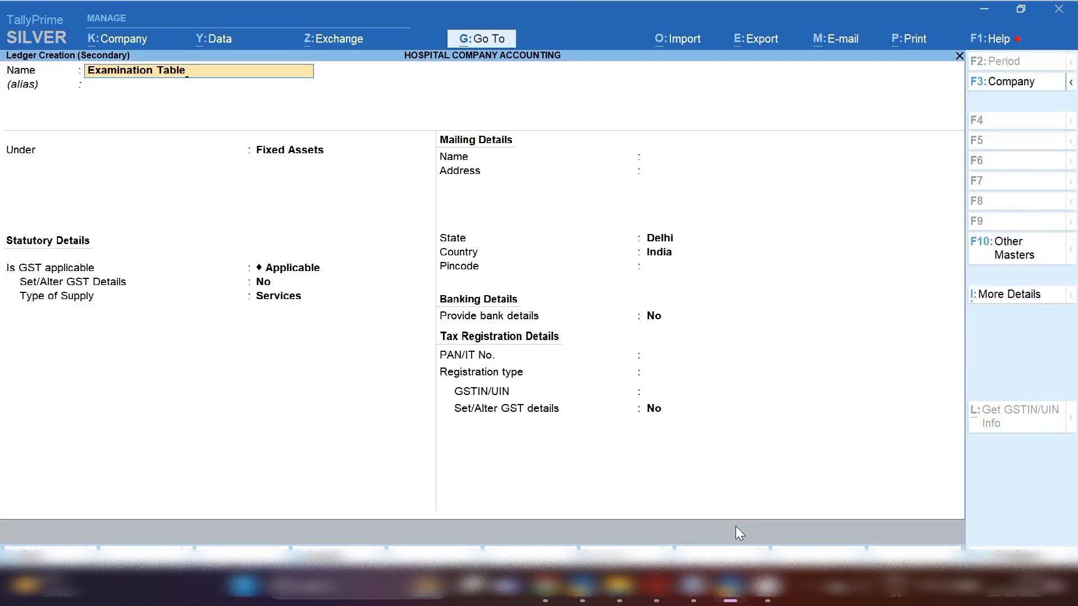
key(Return)
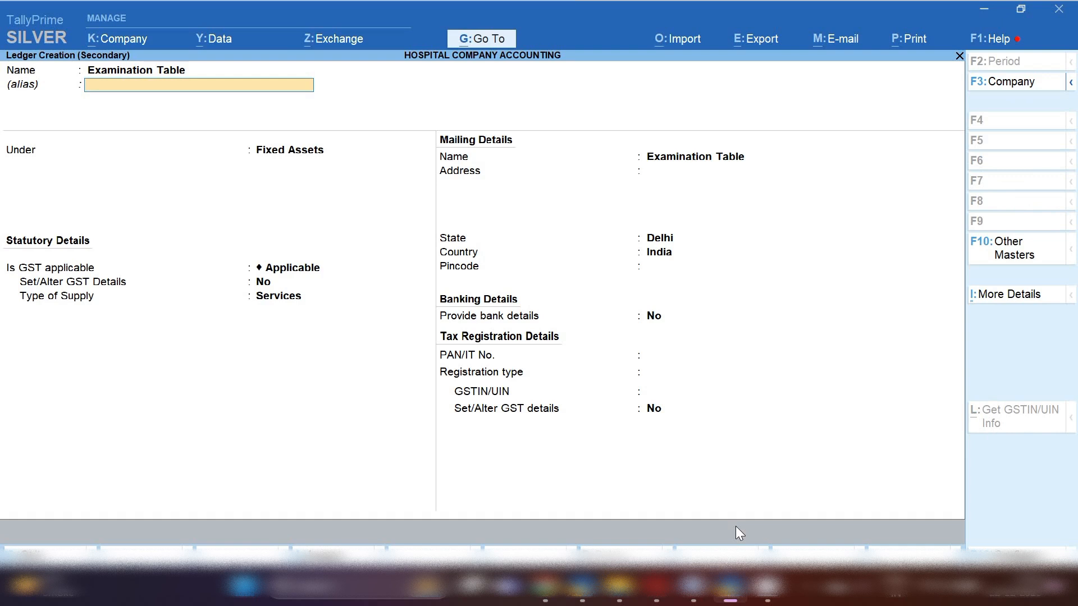
key(Return)
key(Return)
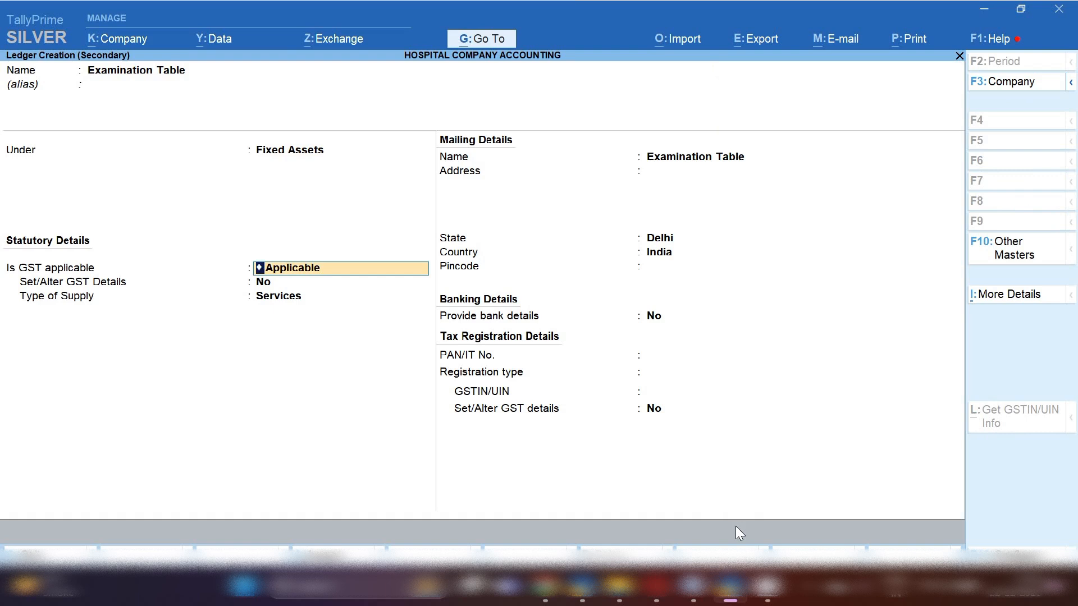
- Keep GST applicable, set Set/Alter GST Details to Yes, and leave the description and HSN/SAC blank for the Examination Table ledger
key(Return)
key(y)
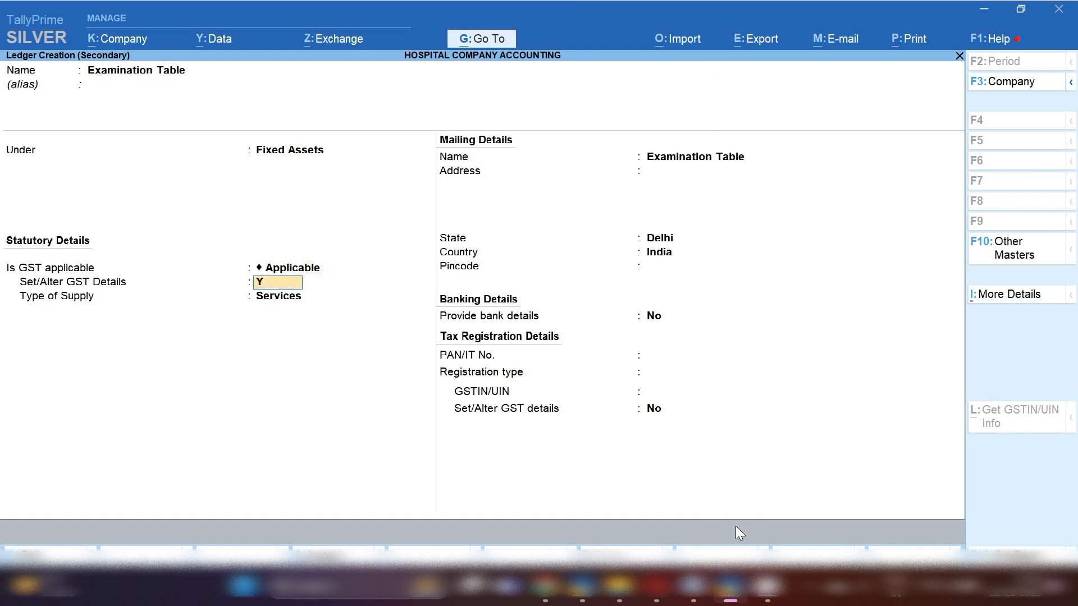
key(Return)
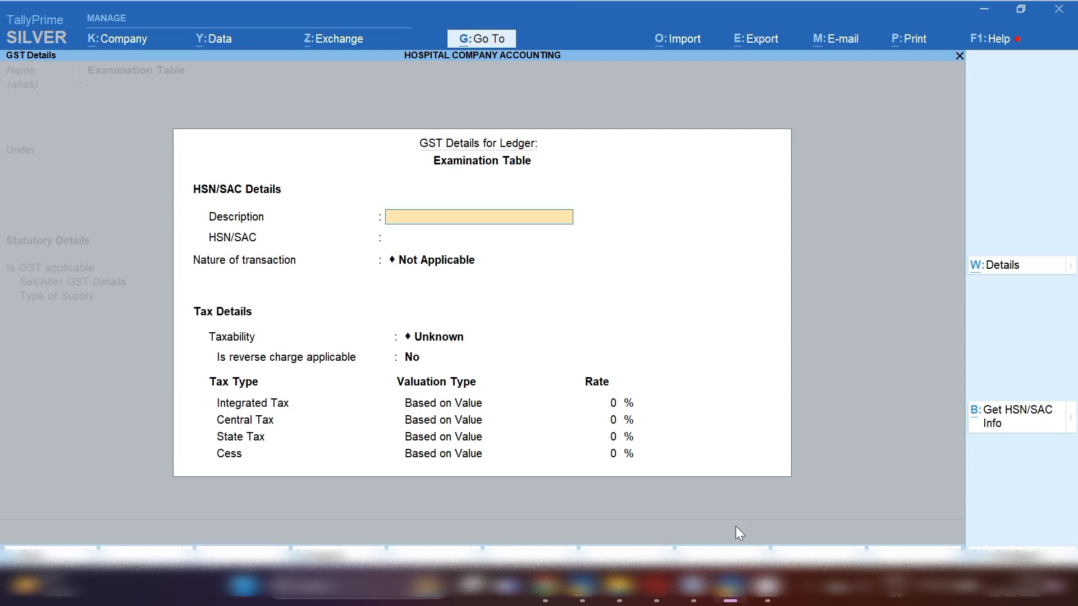
key(Return)
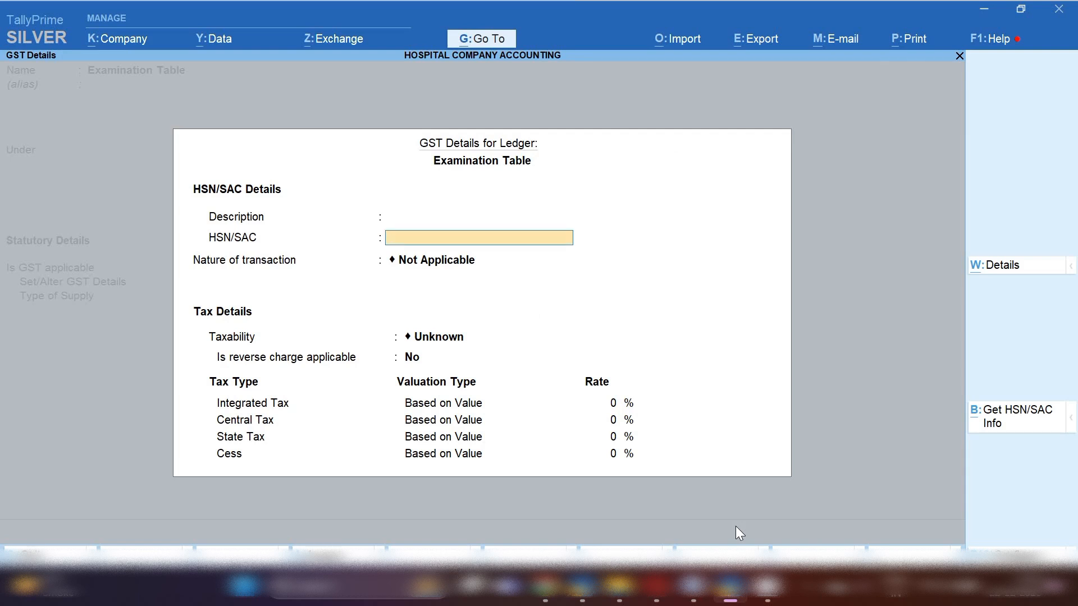
key(Return)
- Set the Examination Table ledger's nature of transaction to Purchase Taxable and its nature of goods to Capital Goods
key(Down)
key(Down)
key(Down)
key(Down)
key(Down)
key(Down)
key(Down)
key(Down)
key(Down)
key(Down)
key(Down)
key(Down)
key(Down)
key(Down)
key(Down)
key(Down)
key(Down)
key(Down)
key(Down)
key(Down)
key(Down)
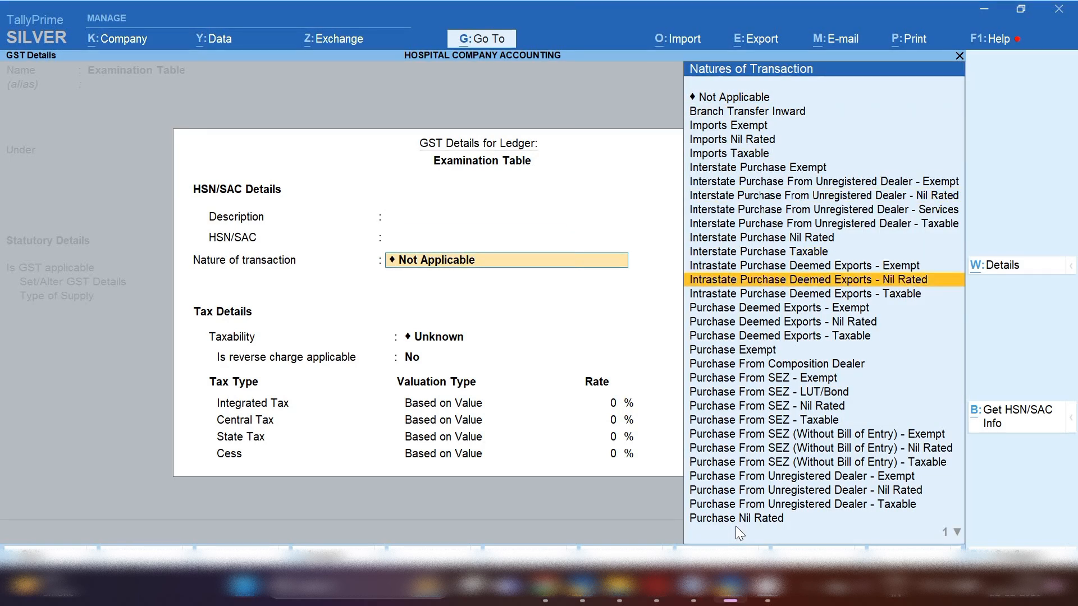
key(Return)
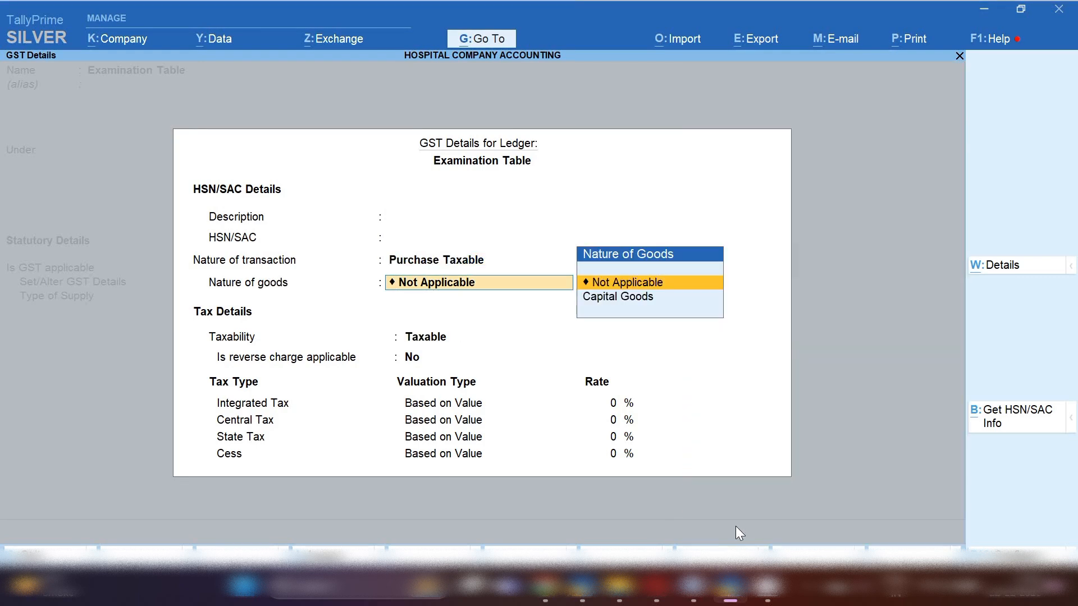
key(Down)
key(Return)
- Keep reverse charge at No, set the Examination Table ledger's Integrated Tax rate to 18%, and save the ledger
key(Return)
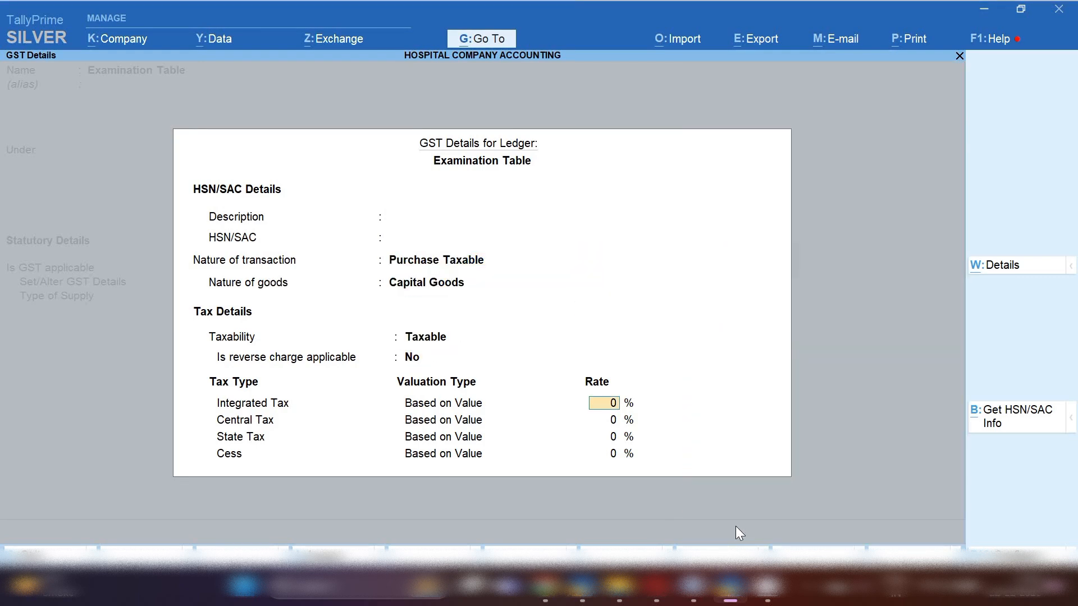
text(18)
key(Return)
key(Return)
key(Return)
key(Return)
key(Return)
key(Return)
key(Return)
key(Return)
key(Return)
key(Return)
key(Return)
key(Return)
key(Return)
key(Return)
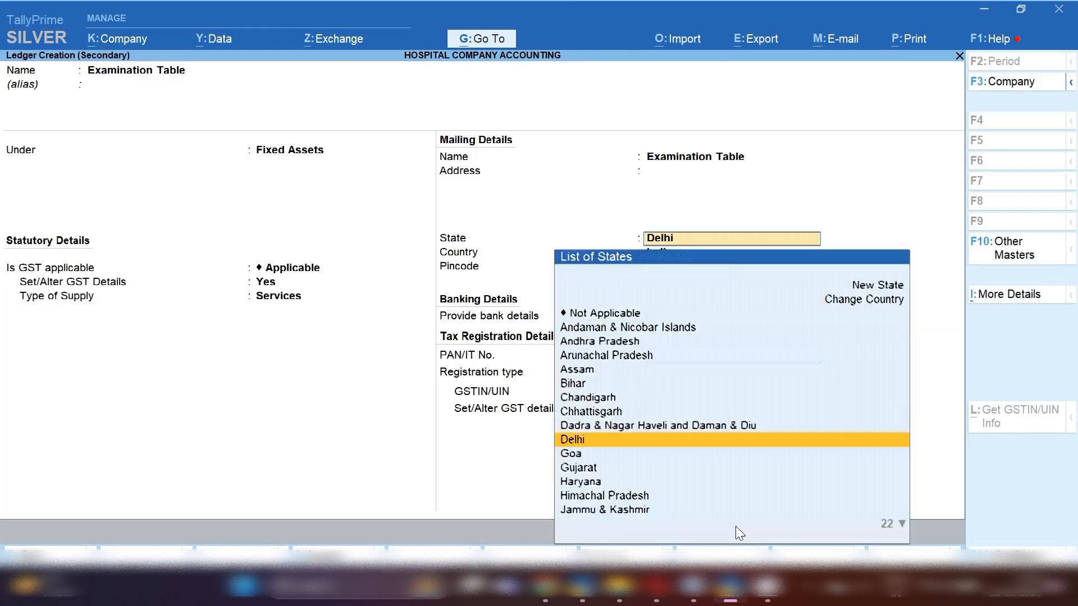
key(Return)
key(Return)
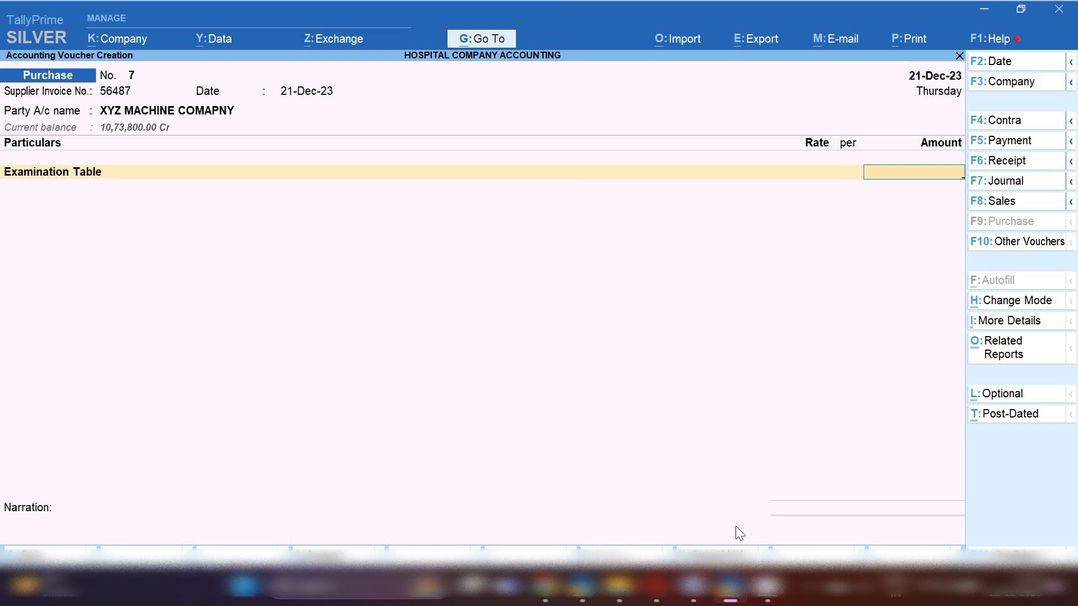
- Enter 2,00,000 as the Examination Table amount and add the Cgst line with its description left blank
text(200000)
key(Return)
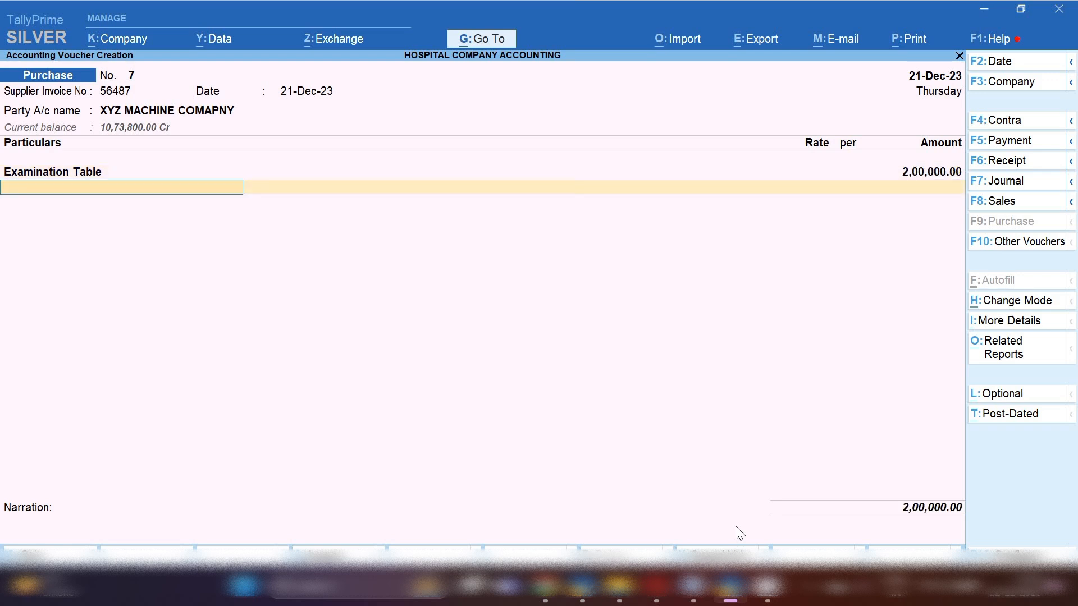
text(CG)
key(Return)
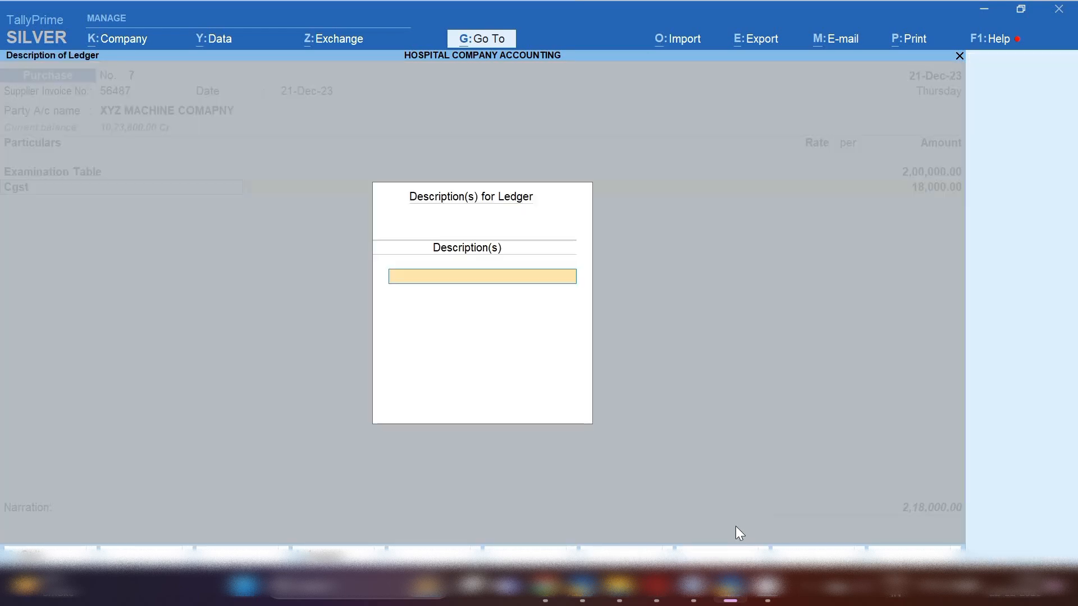
key(Return)
key(Return)
- Add the Sgst line with a blank description and save the Examination Table purchase voucher without a narration
text(SG)
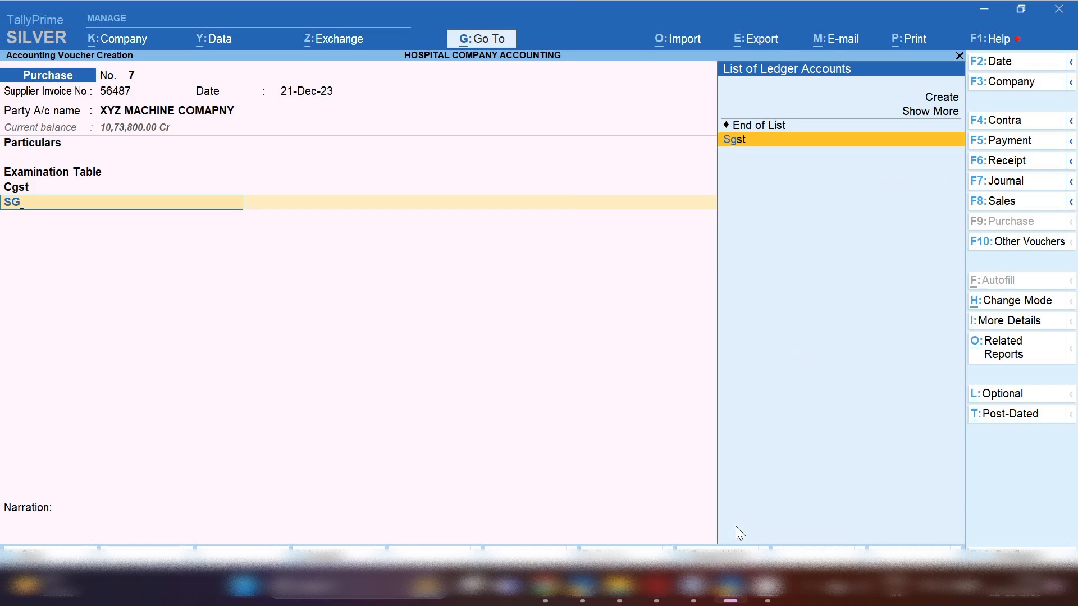
key(Return)
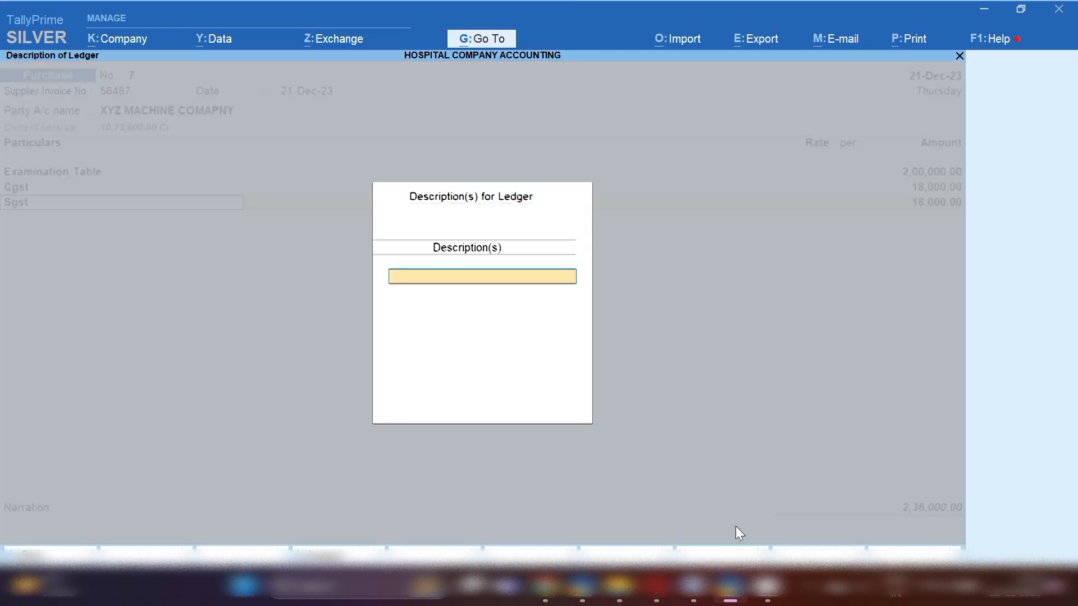
key(Return)
key(Return)
key(Return)
key(Return)
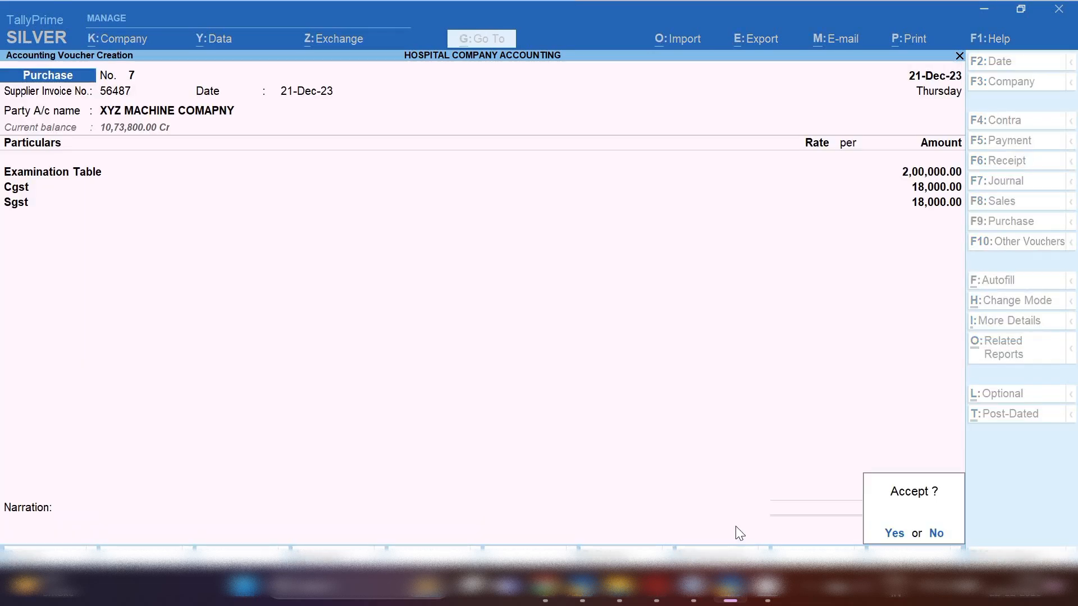
key(Return)
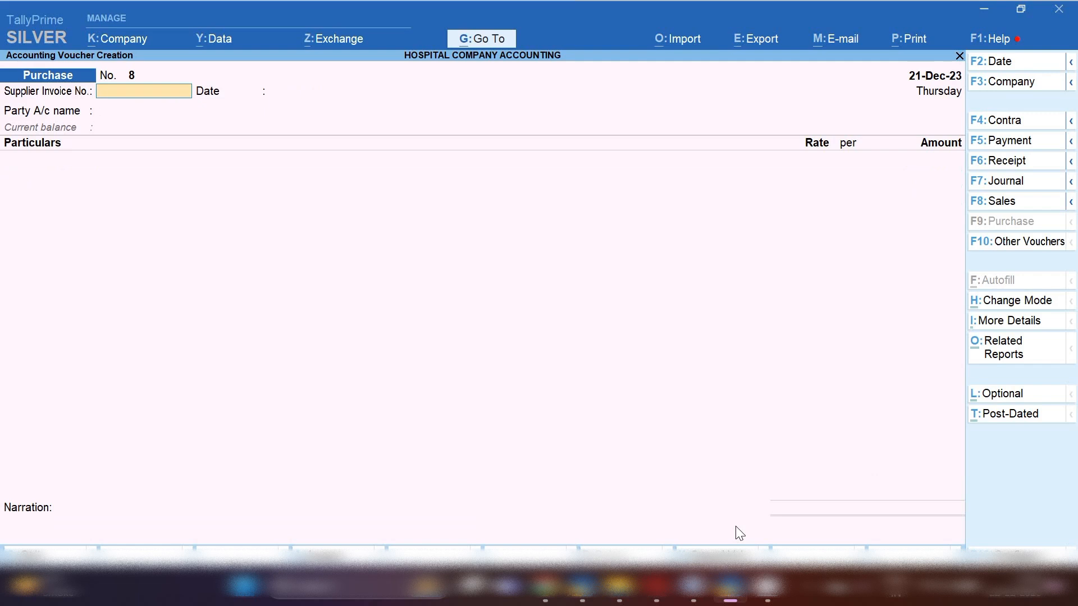
- Date the new purchase voucher 22-Dec-23 and enter supplier invoice number 654 with the same invoice date
key(F2)
key(Return)
text(654)
key(Return)
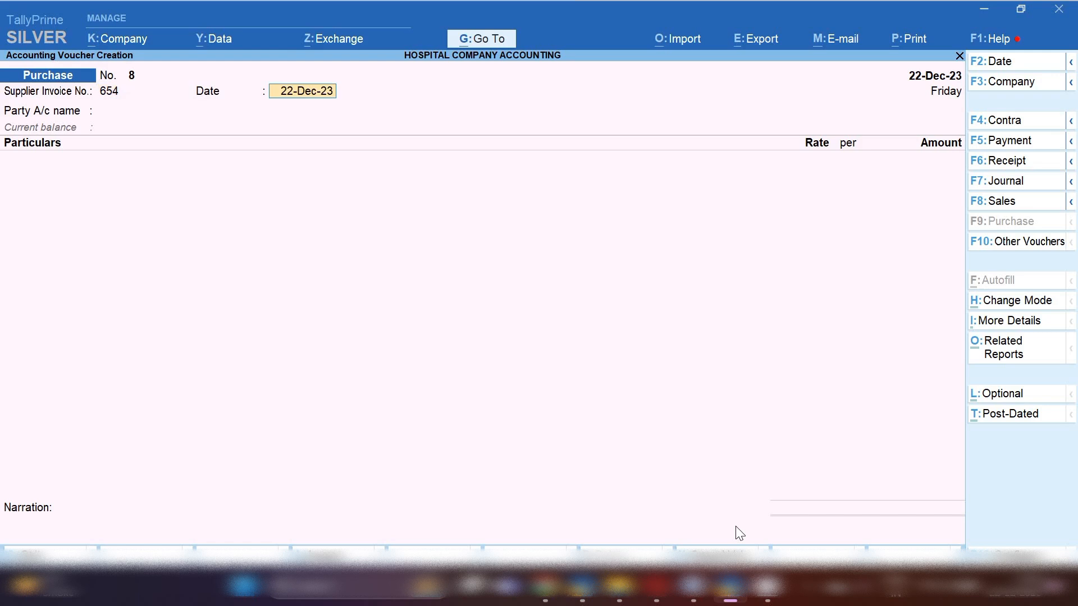
key(Return)
- Create a party ledger named LAPTOP COMPANY under Sundry Creditors, leaving the alias blank
key(alt+c)
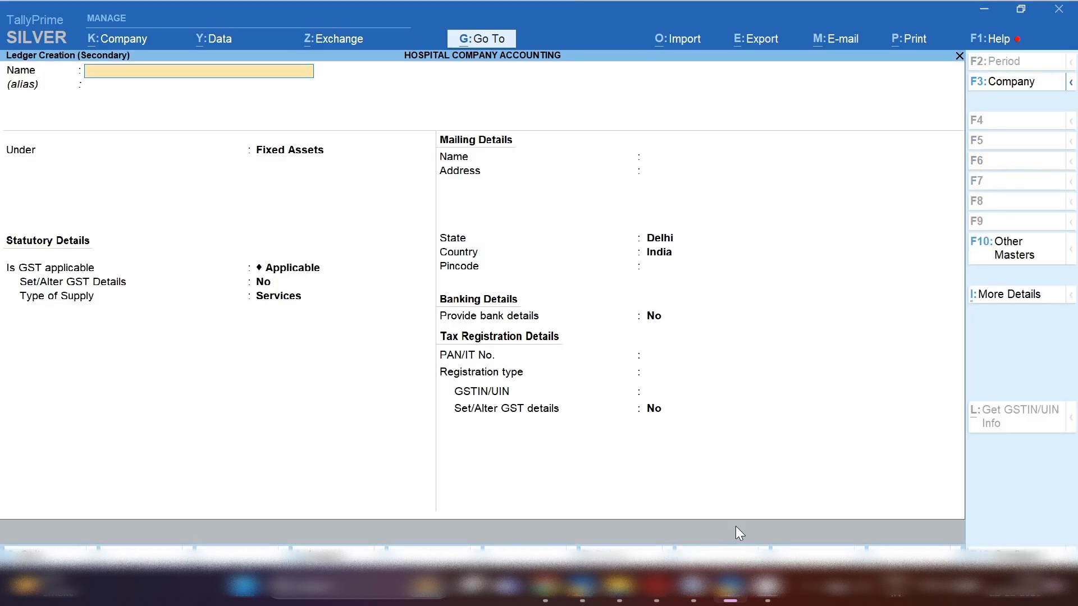
text(LAM)
key(BackSpace)
text(PTOP O)
key(BackSpace)
text(COMPANY)
key(Return)
key(Return)
text(SU)
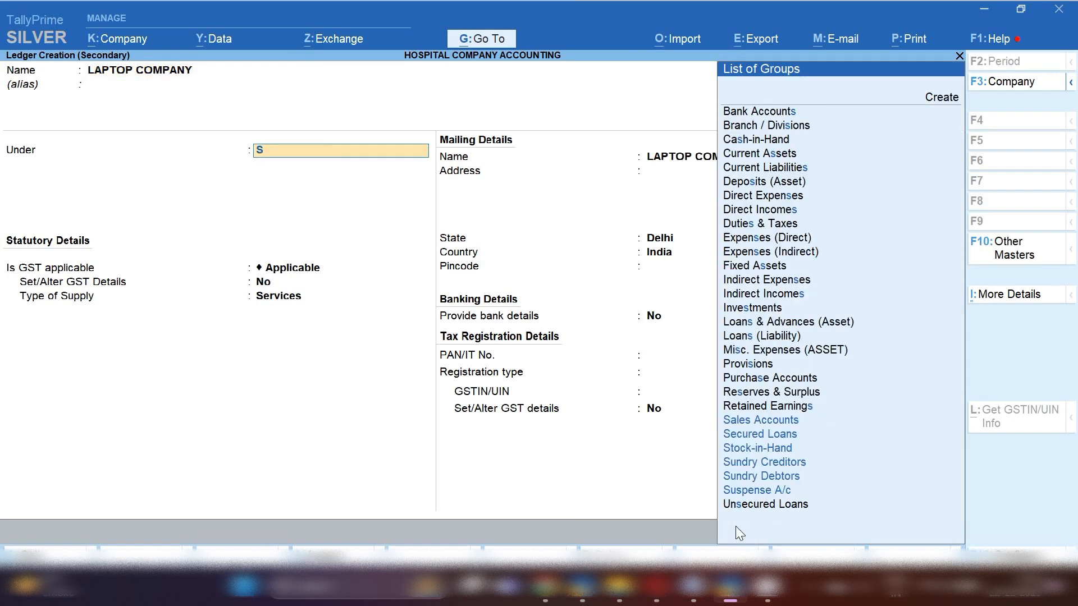
key(Down)
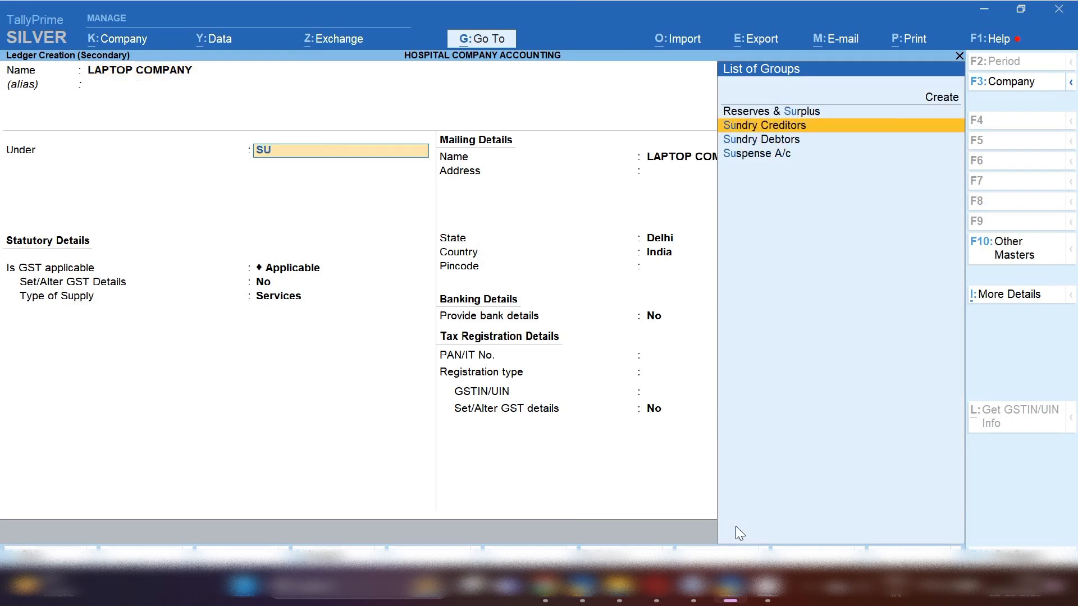
key(Return)
- Keep bill-by-bill balances at Yes, state Delhi and registration type Regular, and save the LAPTOP COMPANY ledger
key(Return)
key(Return)
key(Return)
key(Return)
key(Return)
key(Return)
key(Return)
key(Return)
key(Return)
key(Return)
key(Return)
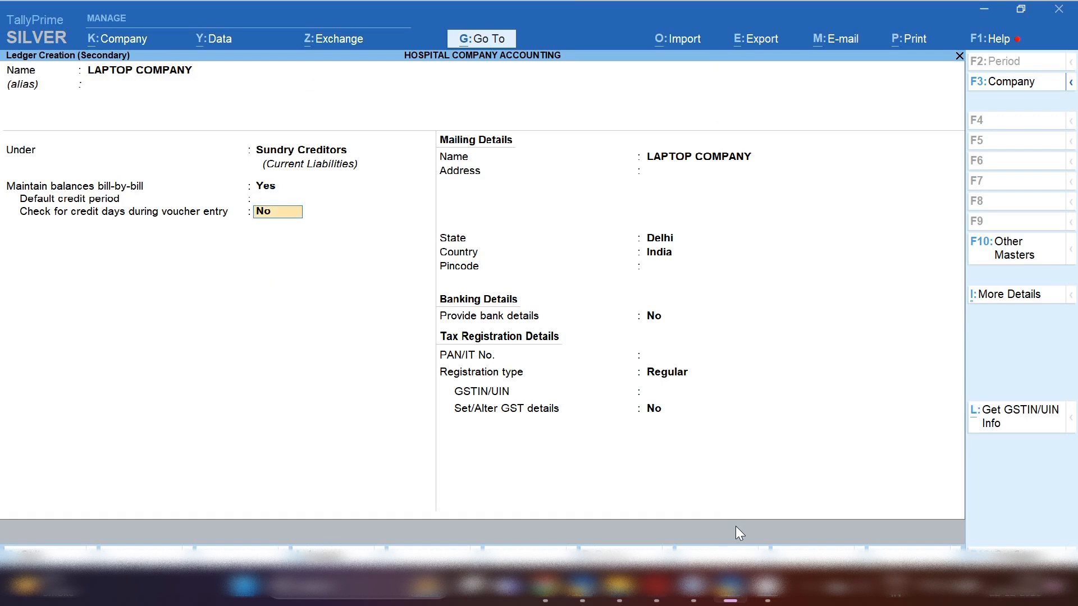
key(Return)
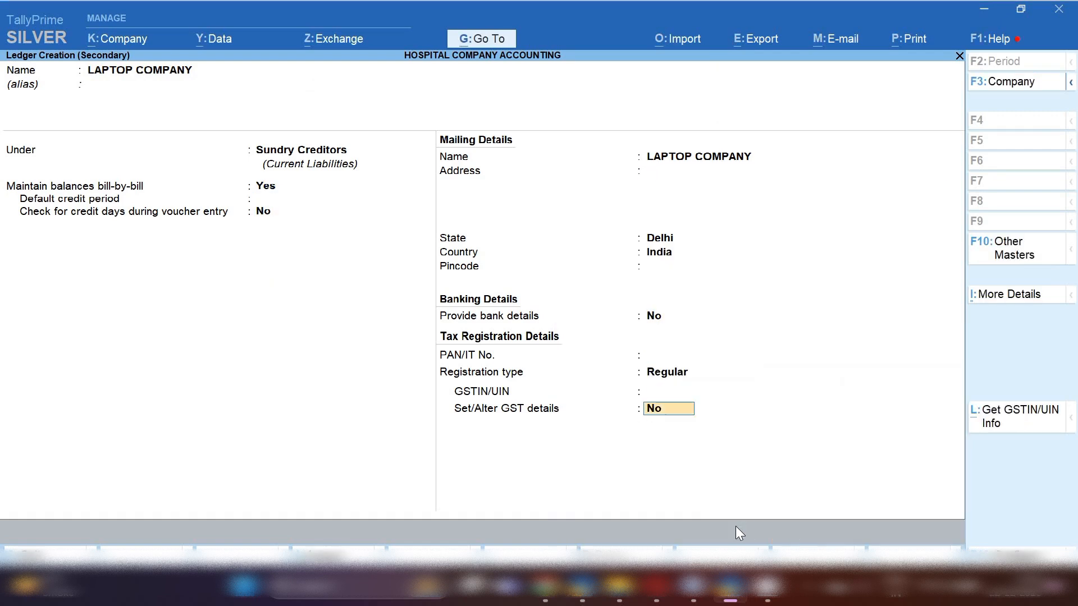
key(Return)
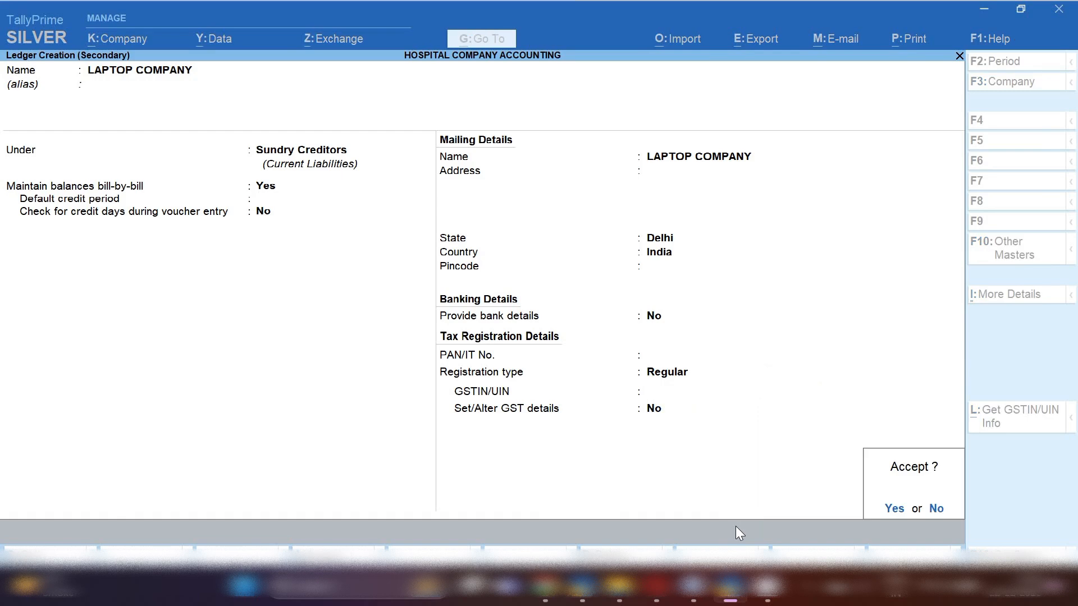
key(Return)
- Accept the default party details for LAPTOP COMPANY and proceed to the voucher's particulars
key(Return)
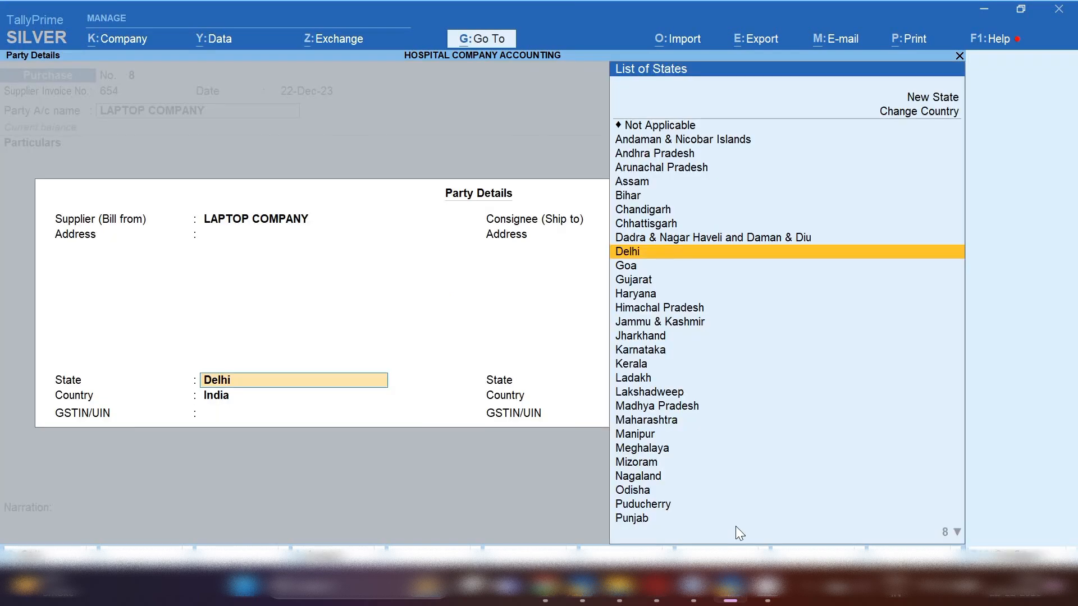
key(Return)
key(Return)
key(Return)
key(Return)
key(Return)
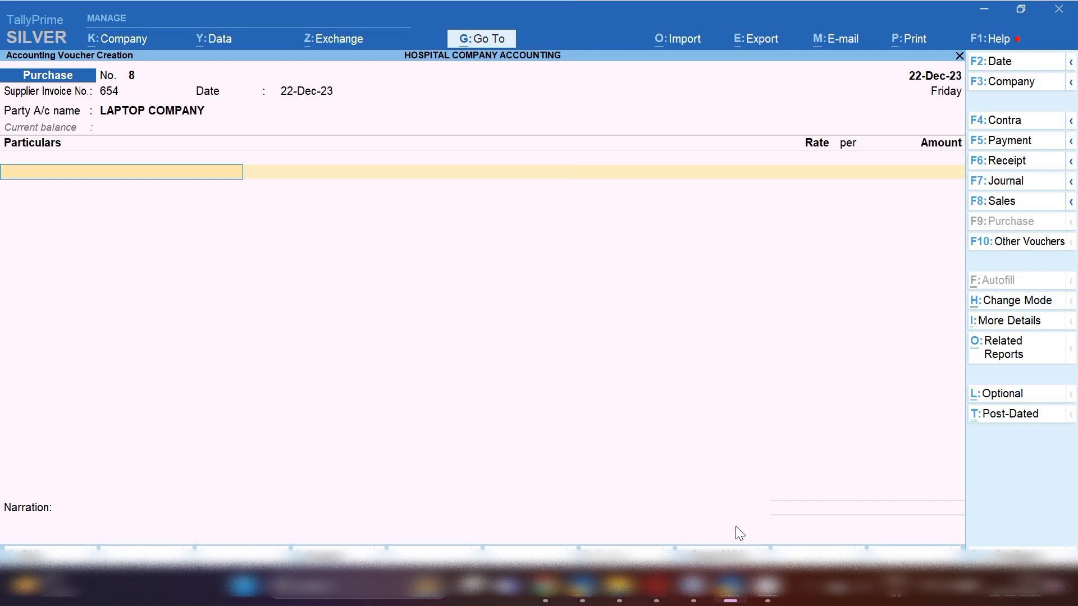
- Create a ledger named LAPTOP under Fixed Assets from the voucher's particulars, leaving the alias blank
key(alt+c)
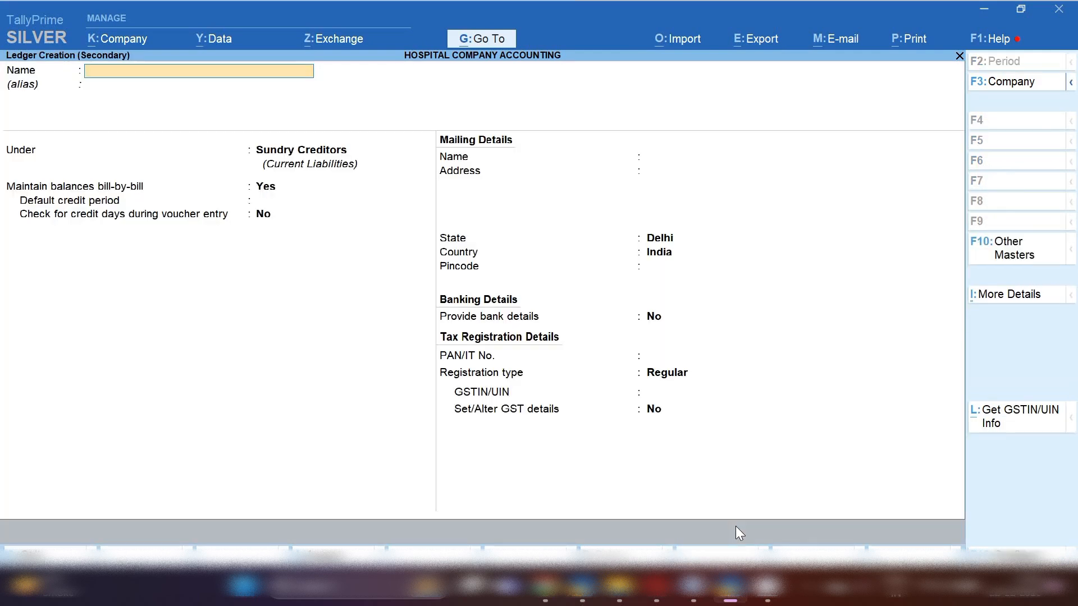
text(LAPTOP)
key(Return)
key(Return)
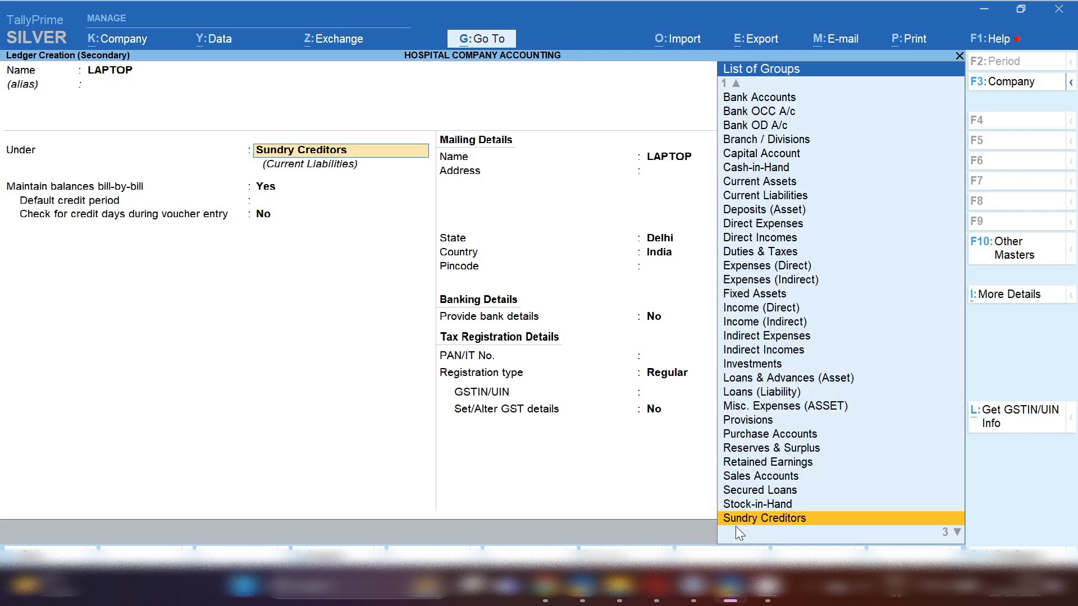
text(F)
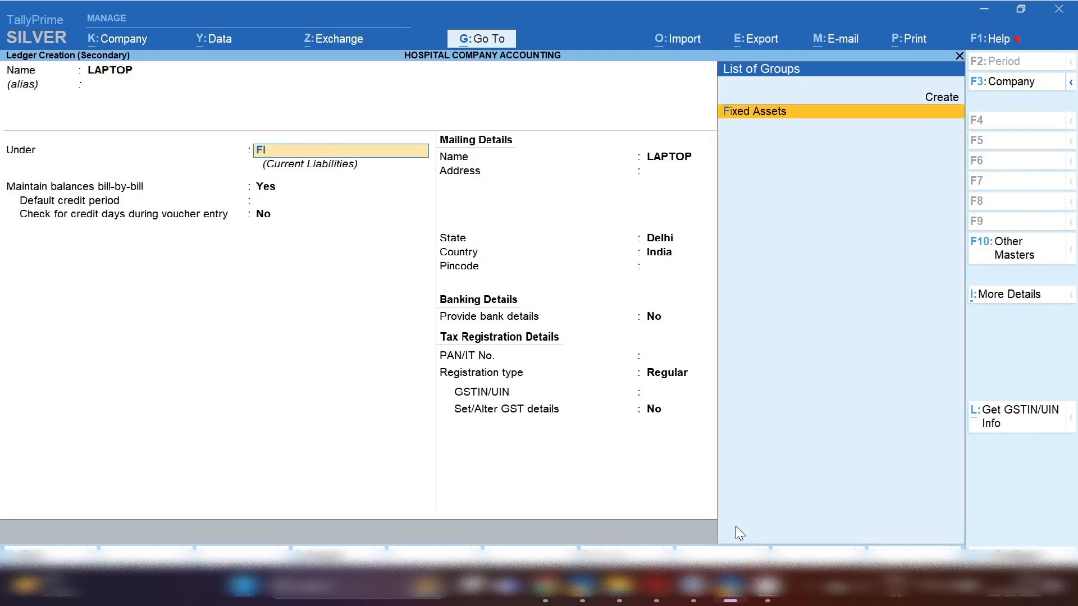
text(I)
key(Return)
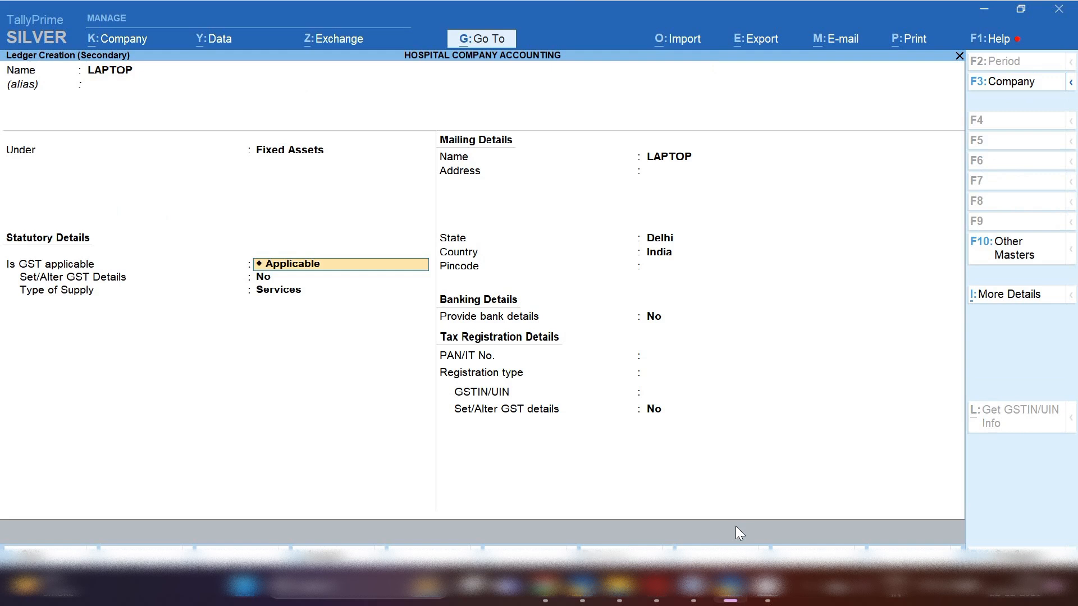
- Keep GST applicable for the LAPTOP ledger and set its GST details to Purchase Taxable with Capital Goods as the nature of goods
key(Return)
text(Y)
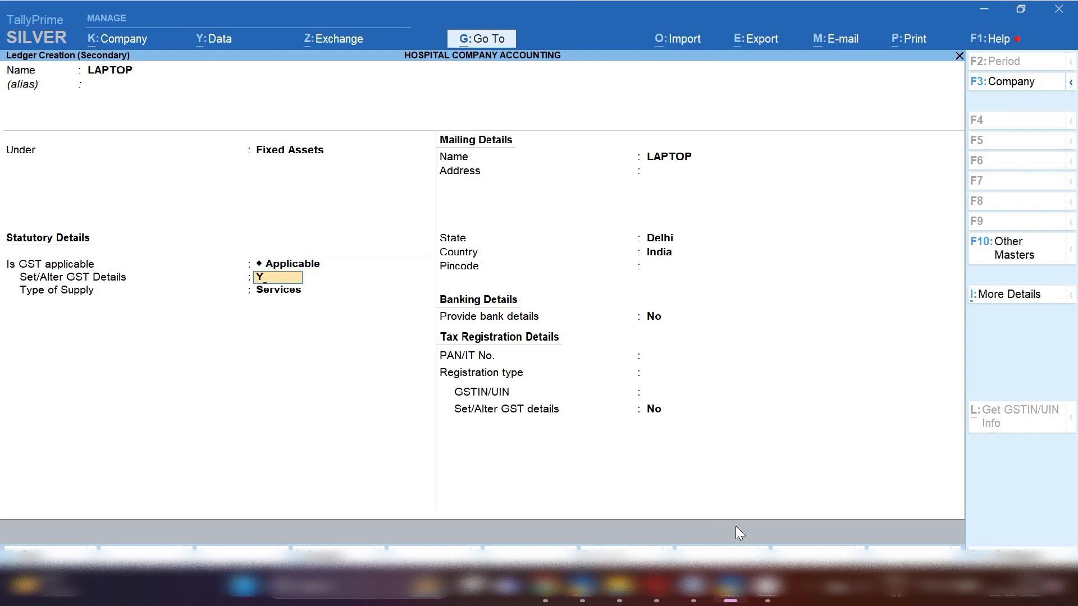
key(Return)
key(Return)
key(Return)
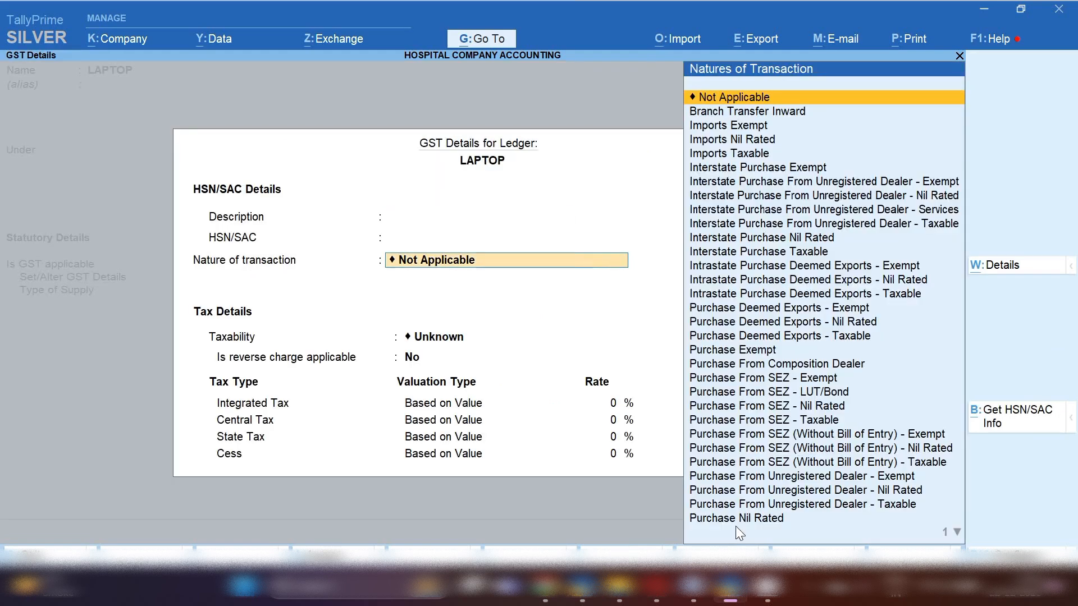
key(Down)
key(Down)
key(Down)
key(Down)
key(Down)
key(Down)
key(Down)
key(Down)
key(Down)
key(Down)
key(Down)
key(Down)
key(Down)
key(Down)
key(Down)
key(Down)
key(Down)
key(Down)
key(Down)
key(Down)
key(Down)
key(Down)
key(Down)
key(Down)
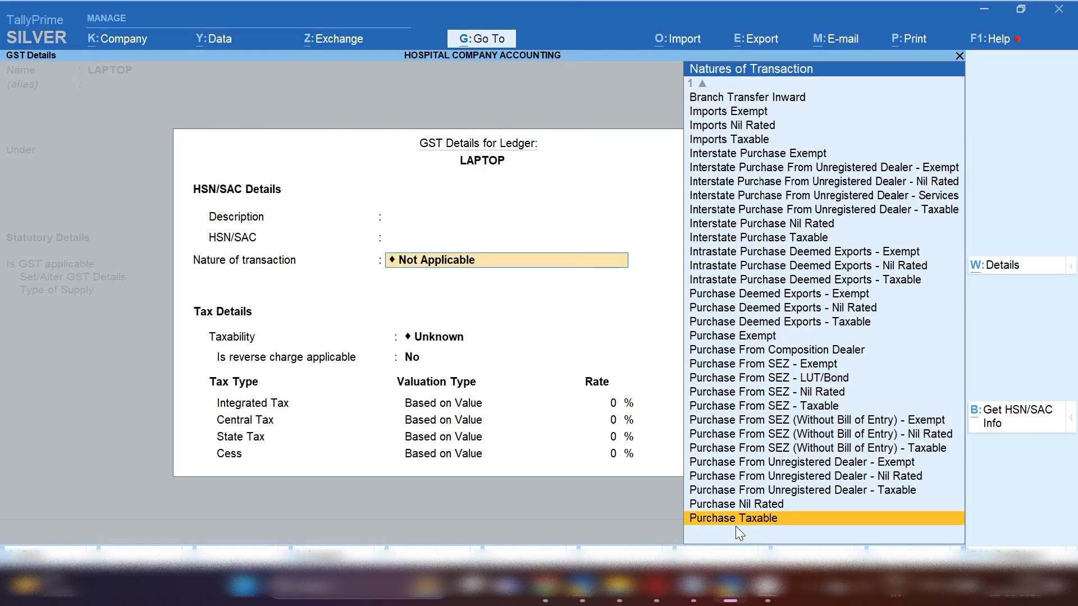
key(Return)
key(Down)
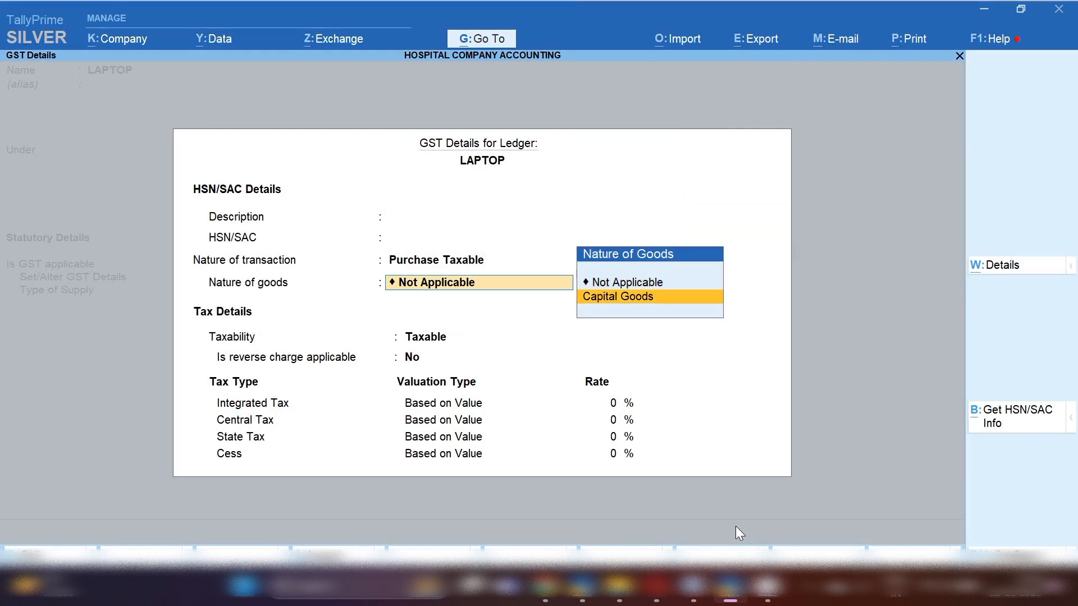
key(Return)
- Set the integrated tax rate to 18%, keep the type of supply as Services, and save the LAPTOP ledger
key(Return)
text(18)
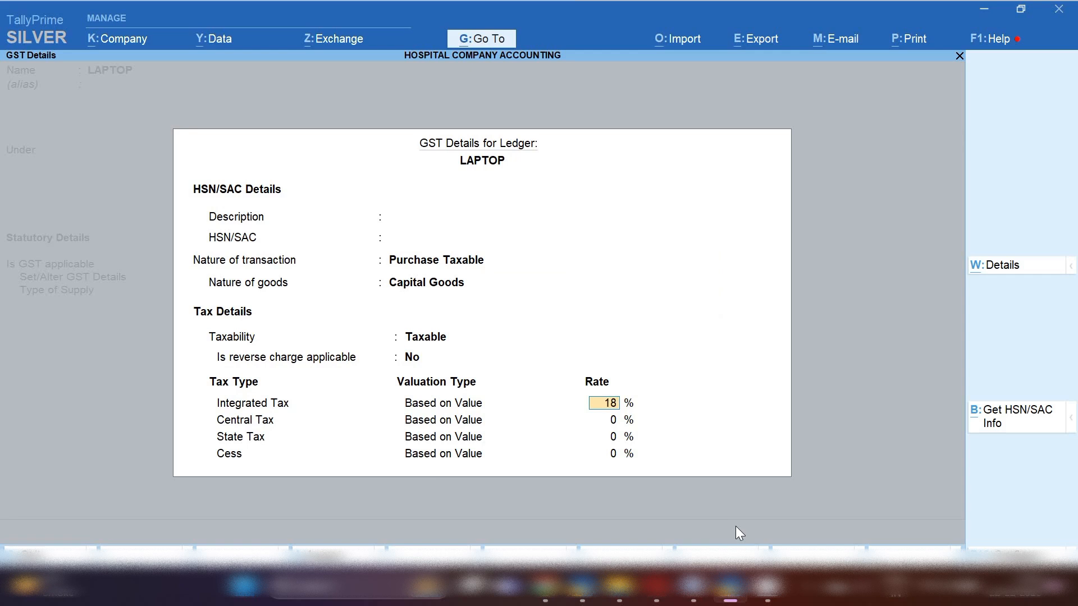
key(Return)
key(Return)
key(Return)
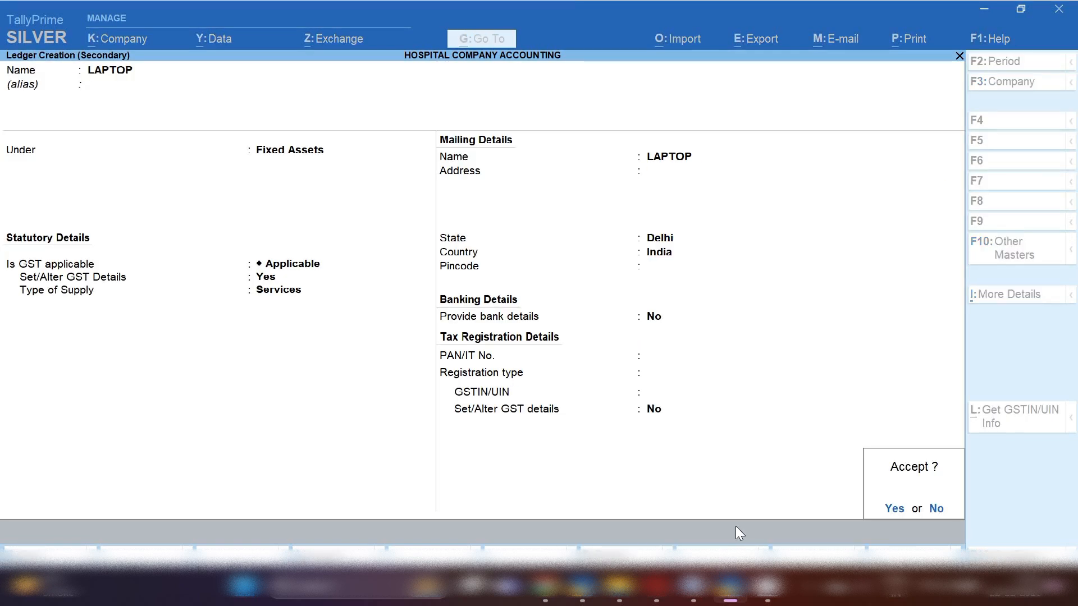
key(Return)
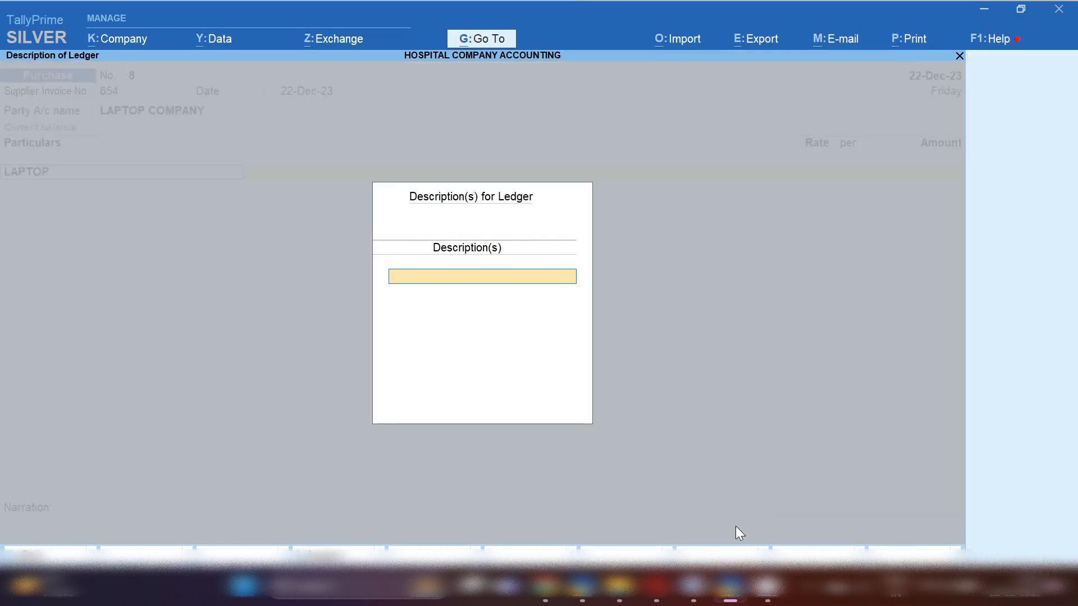
- Leave the LAPTOP line's description blank and enter an amount of 60,000 in the purchase voucher
key(Return)
text(60000)
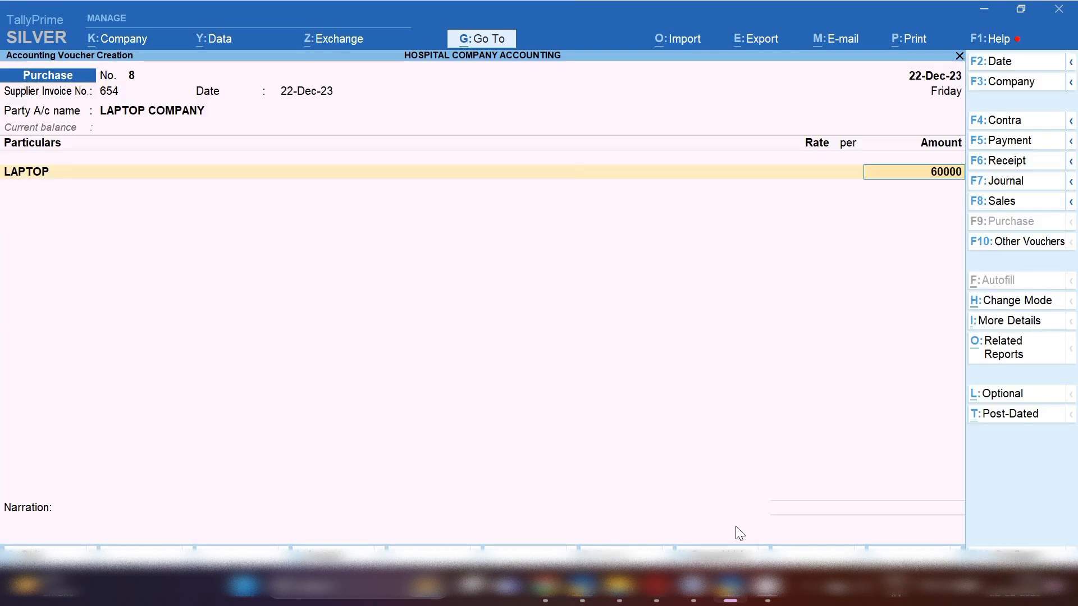
key(Return)
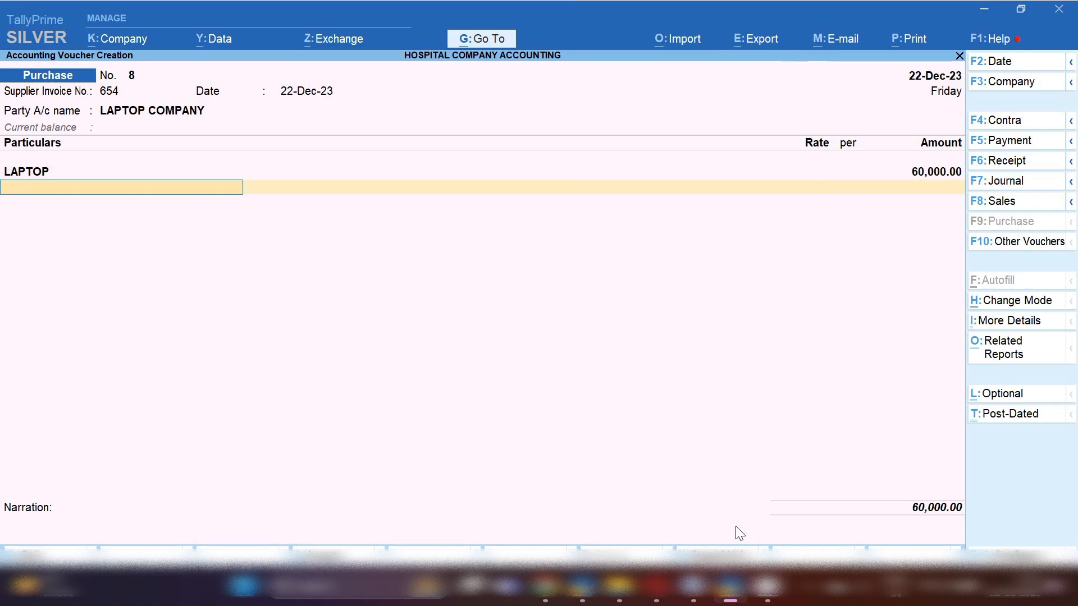
- Add the Cgst and Sgst ledgers to the laptop purchase with blank descriptions and save the voucher without a narration
text(CG)
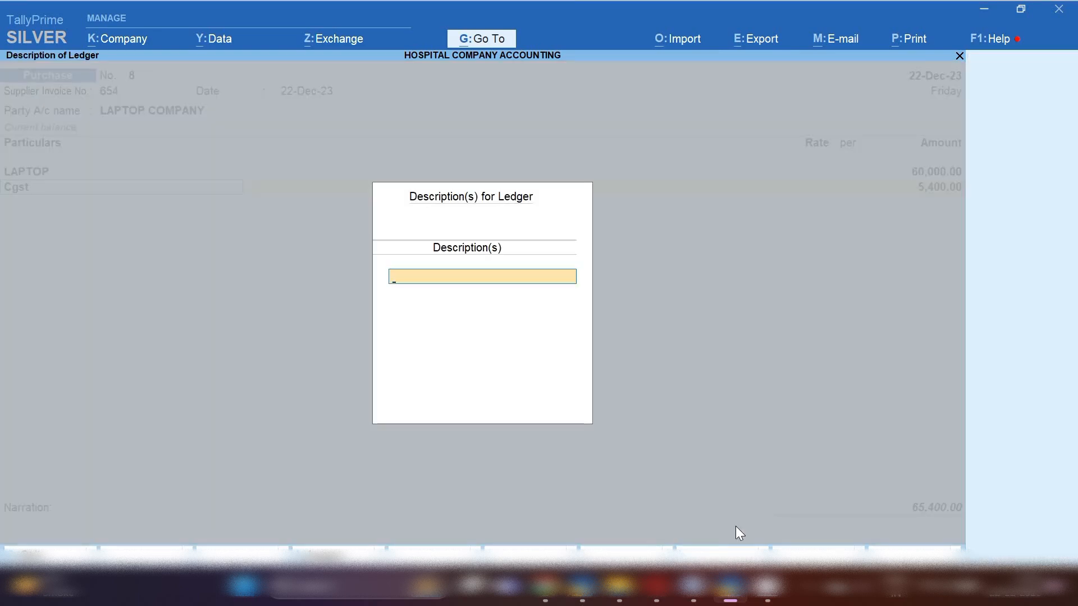
key(Return)
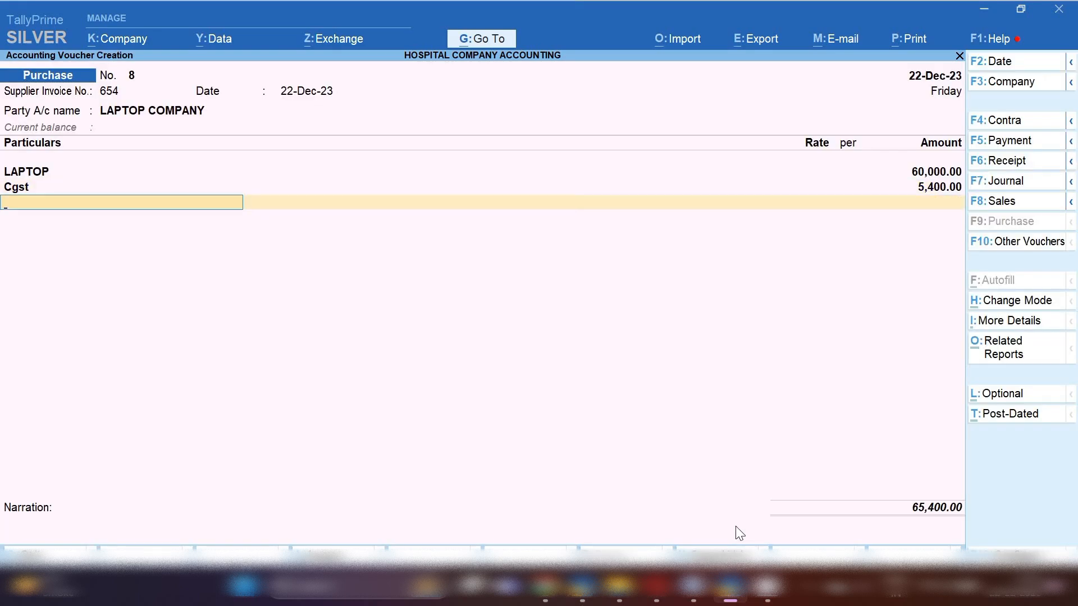
text(SG)
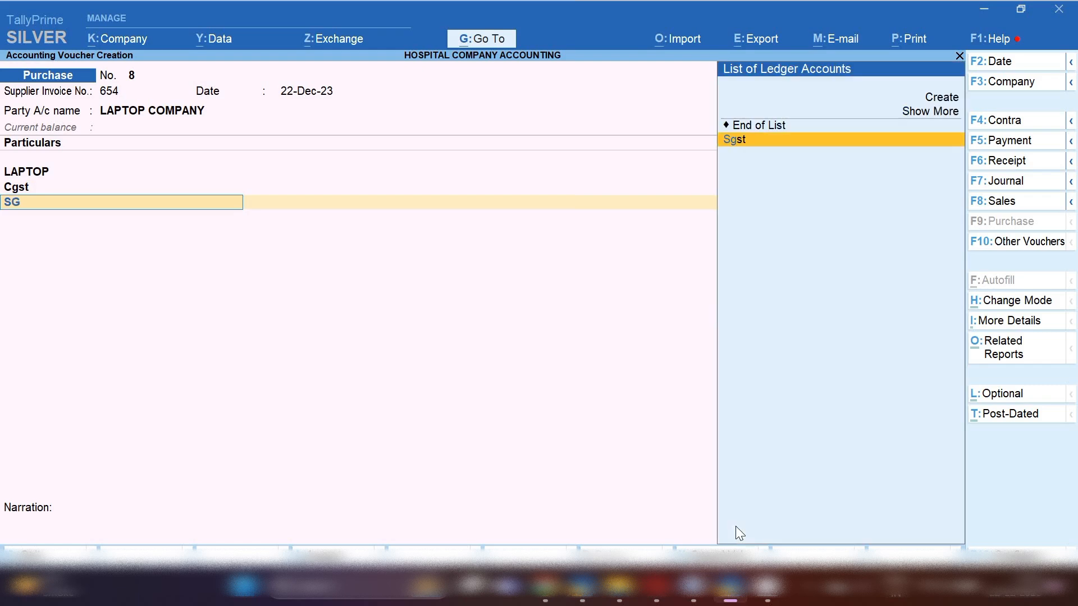
key(Return)
key(Return)
key(Return)
key(Return)
key(Return)
key(Return)
key(Return)
key(Return)
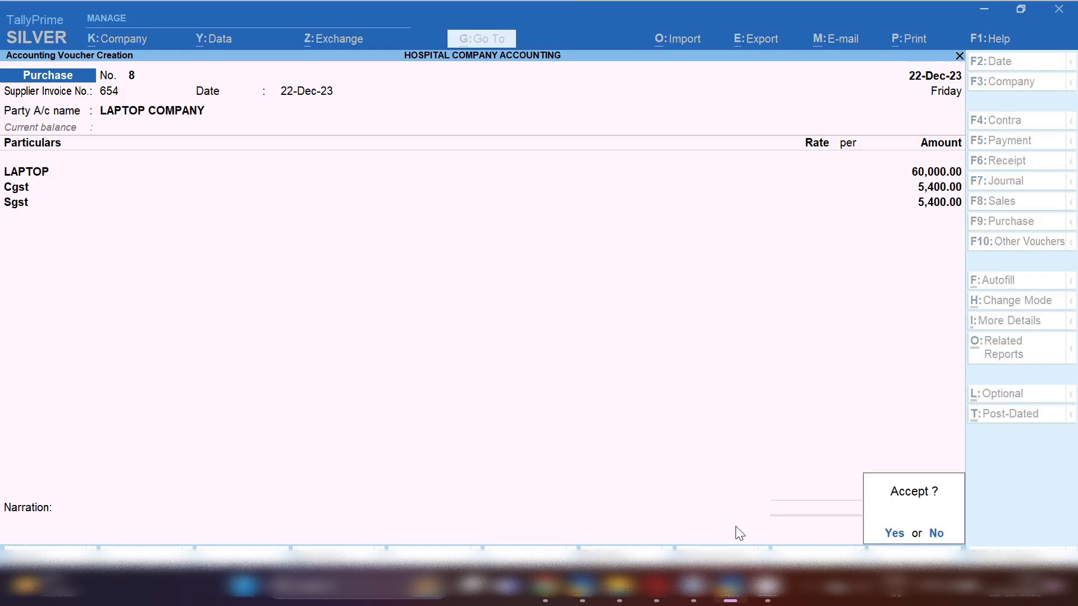
key(Return)
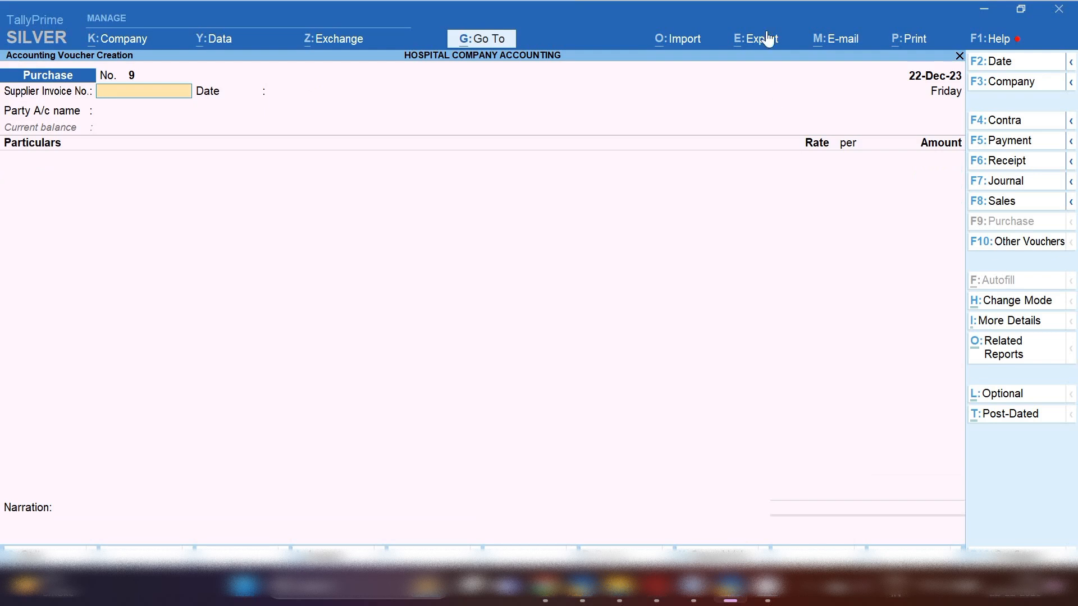
- Open the Balance Sheet and review the individual ledgers and balances in the Fixed Assets group
click(507, 43)
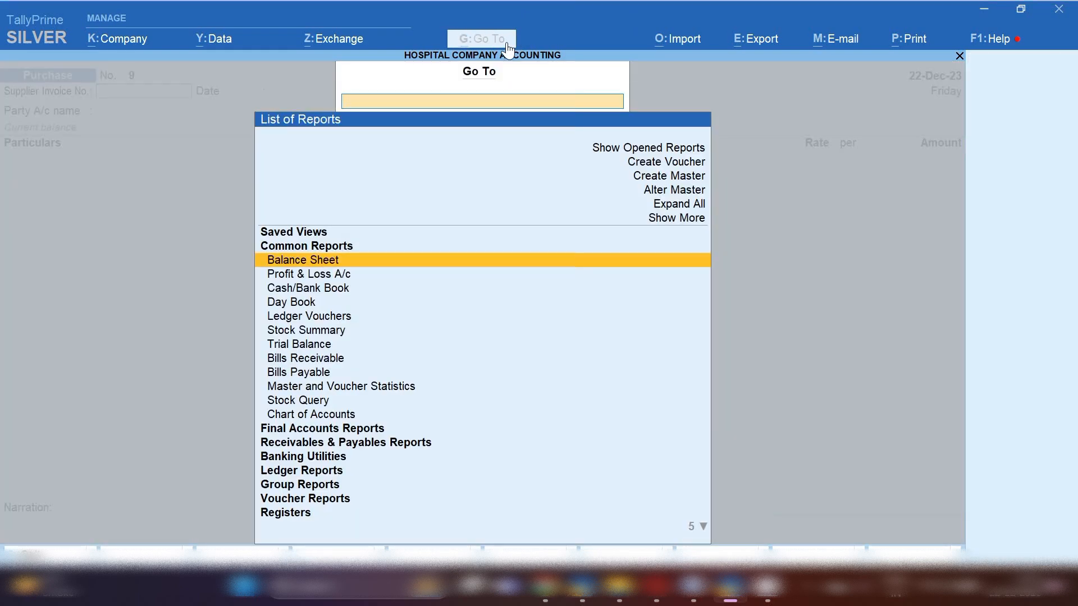
key(Return)
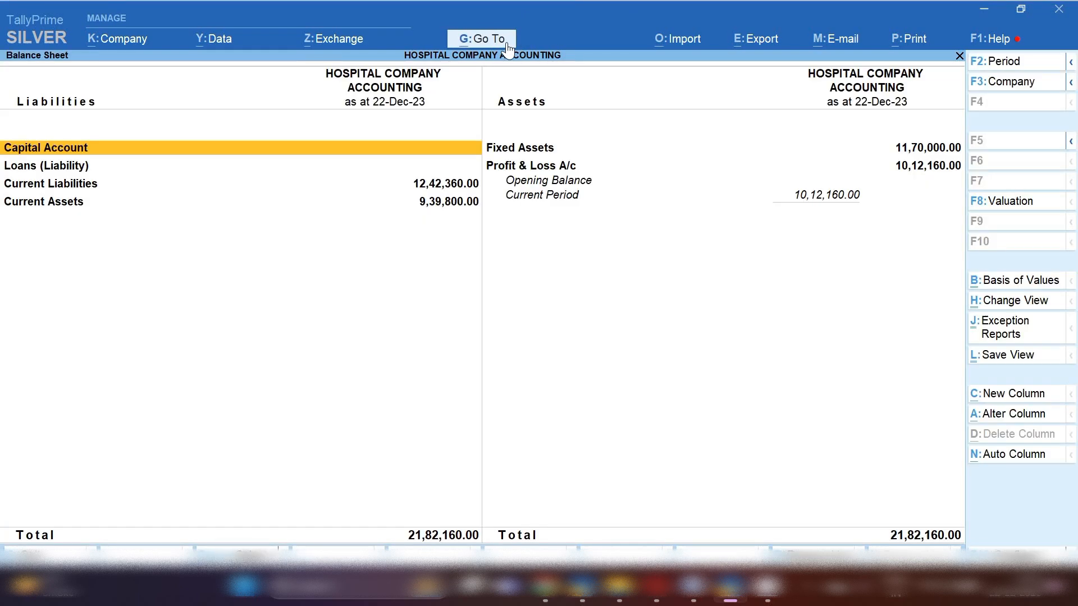
key(Right)
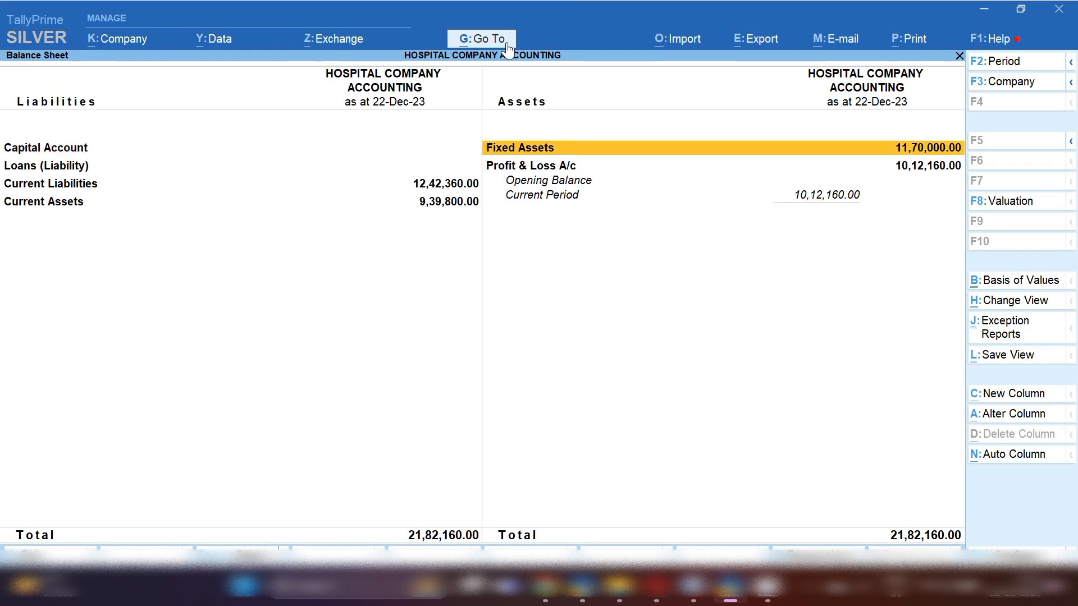
key(Return)
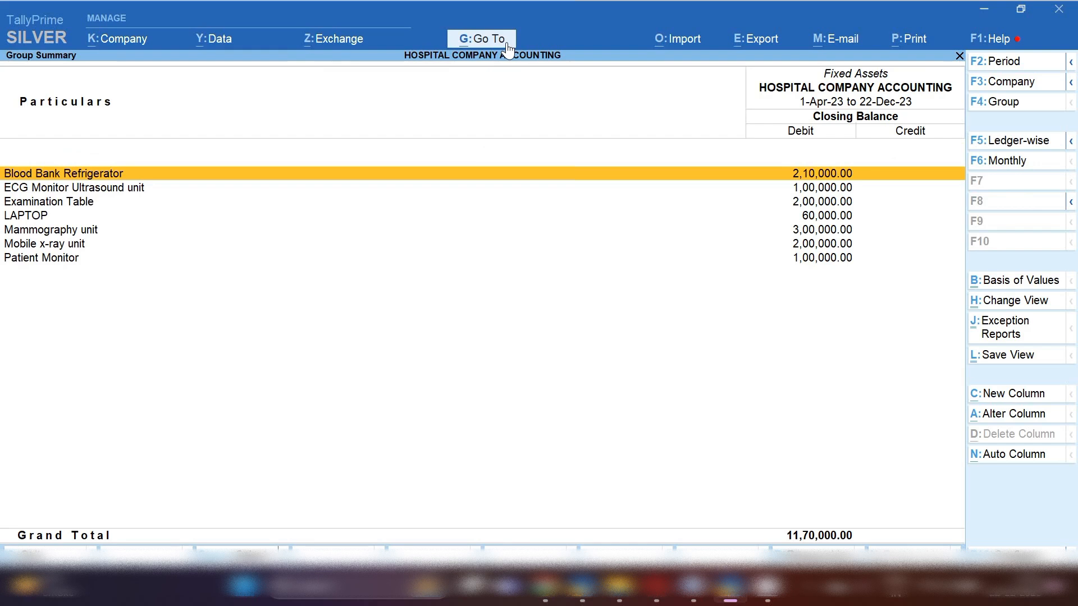
key(Down)
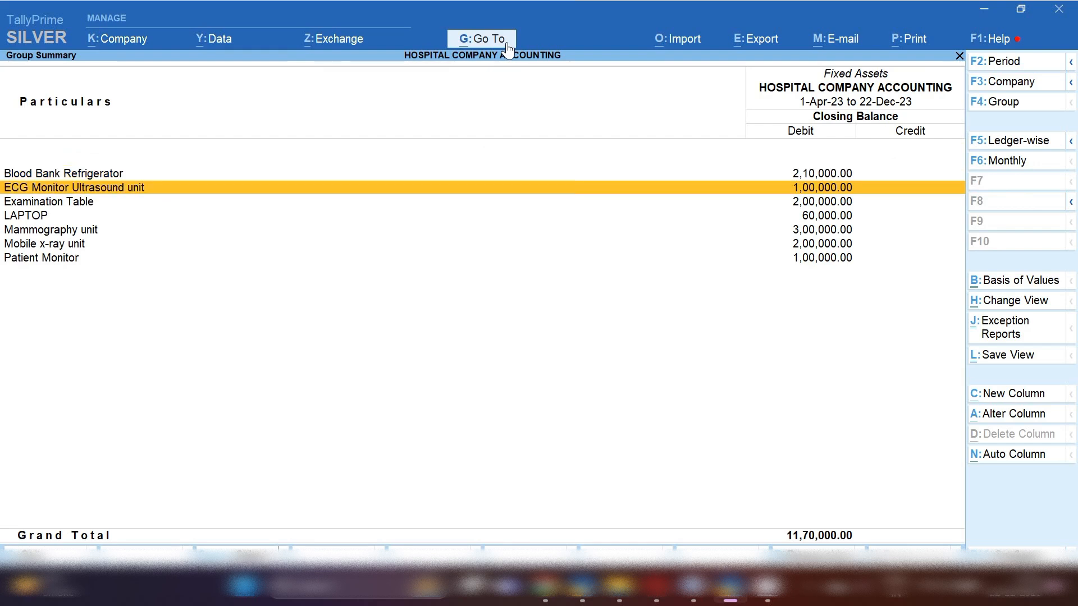
key(Down)
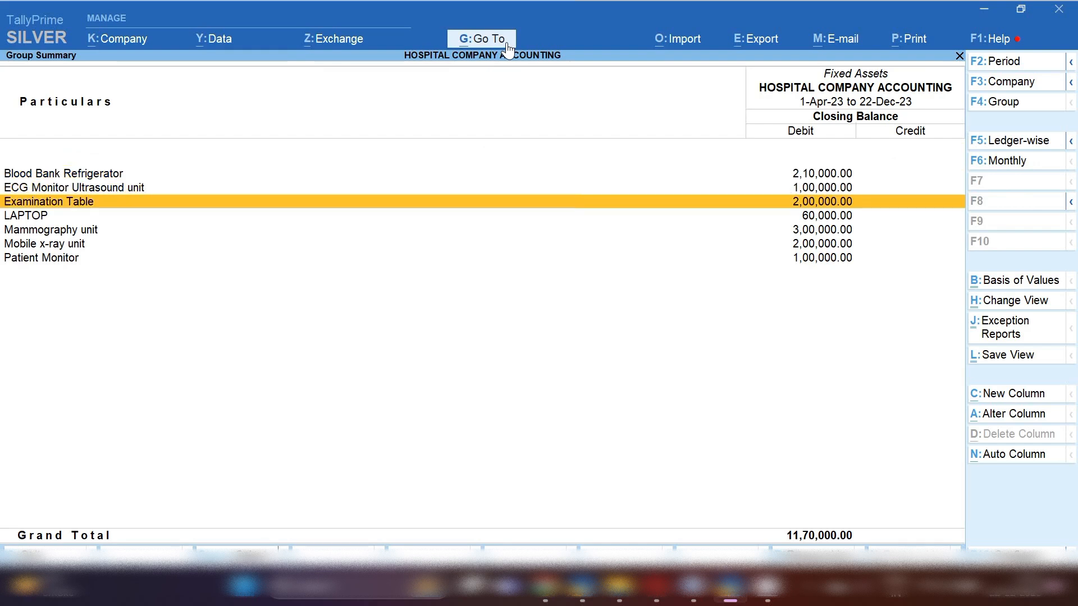
key(Down)
key(Down)
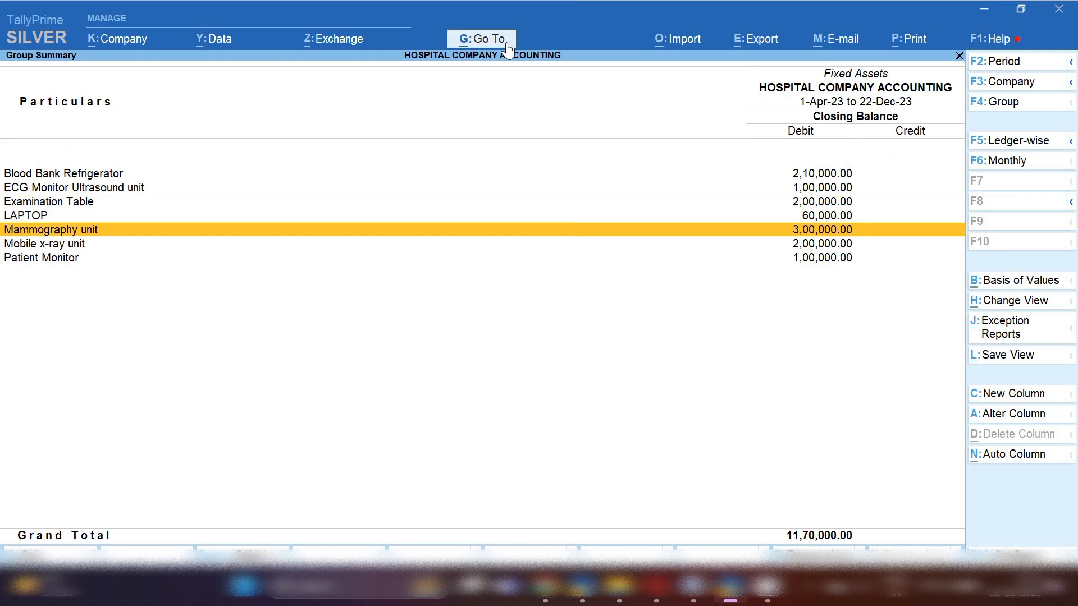
key(Down)
key(Down)
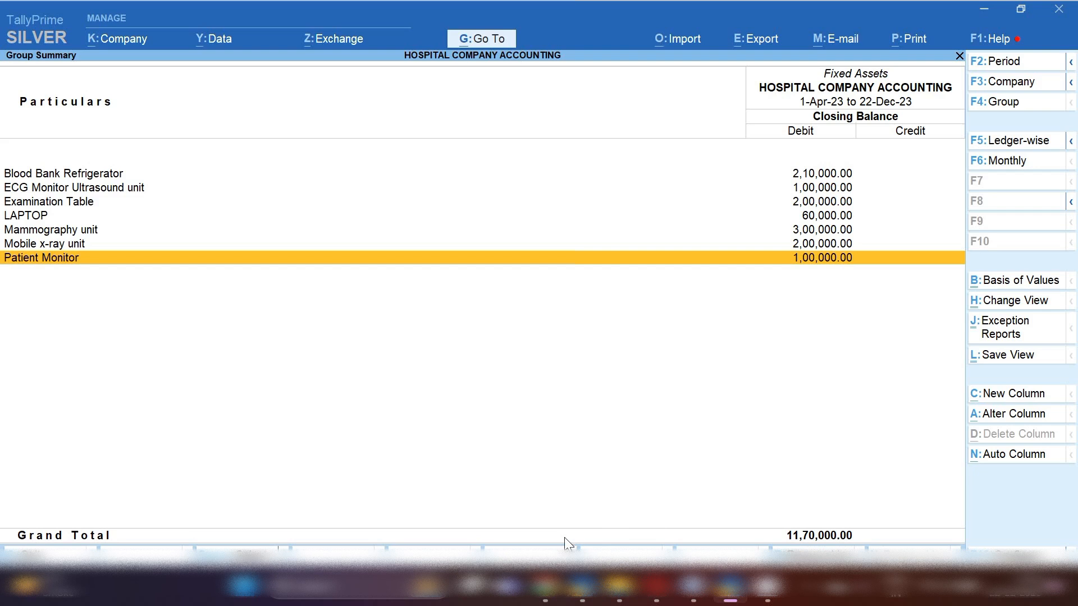
- Check the Cgst and Sgst balances in Duties & Taxes under Current Liabilities, and return to the purchase voucher
key(Escape)
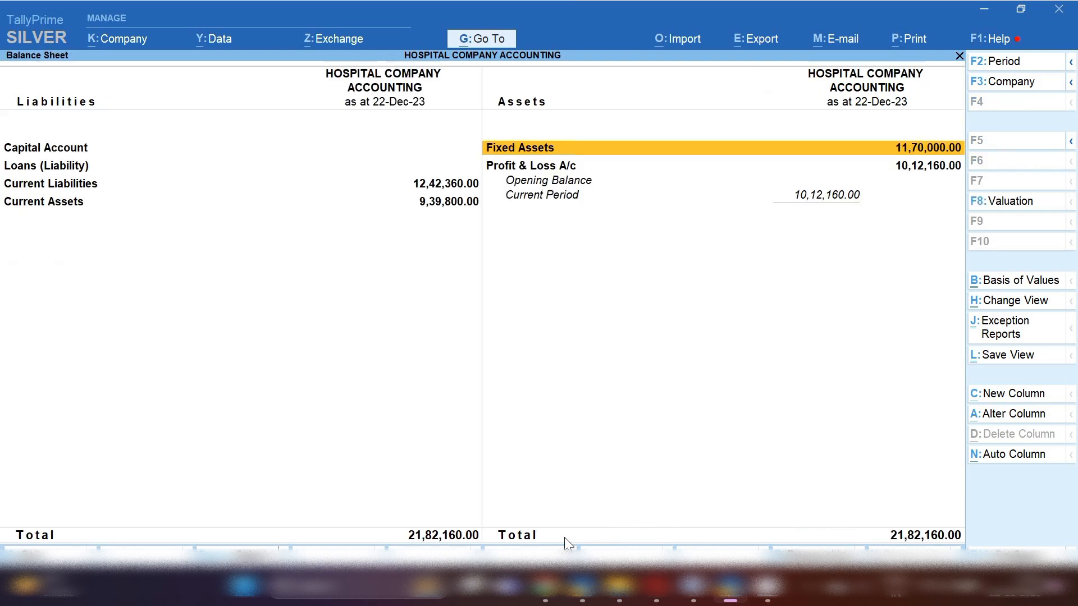
key(Left)
key(Down)
key(Down)
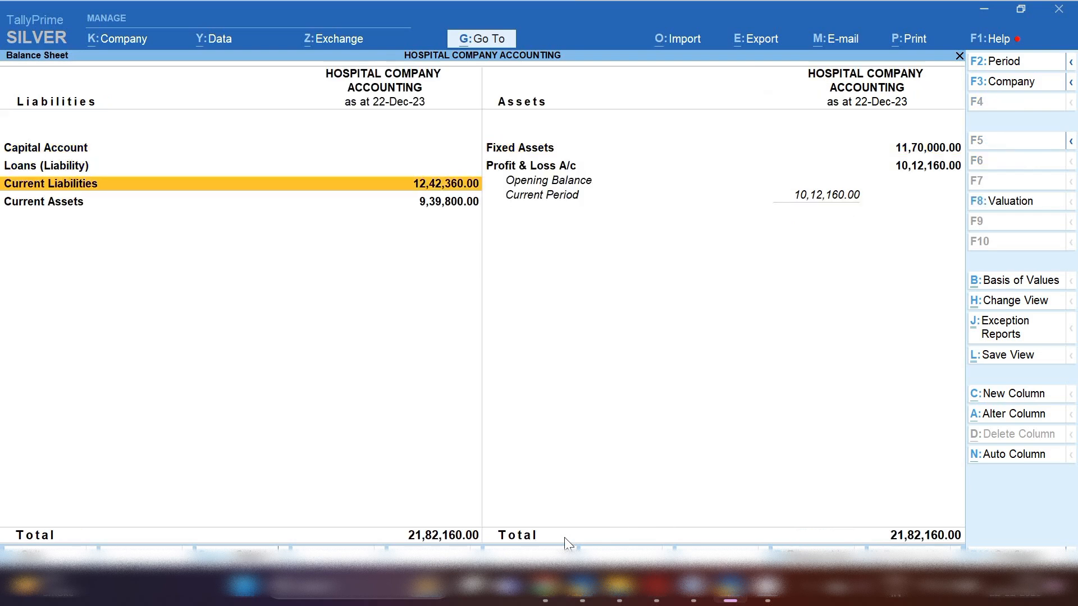
key(Return)
key(Return)
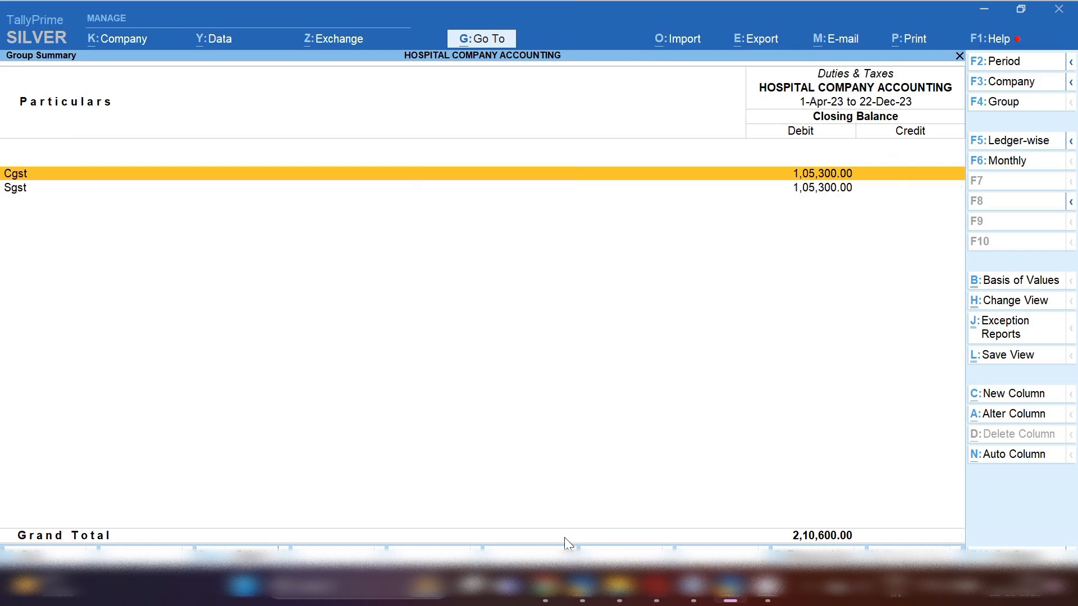
key(Escape)
key(Escape)
key(Escape)
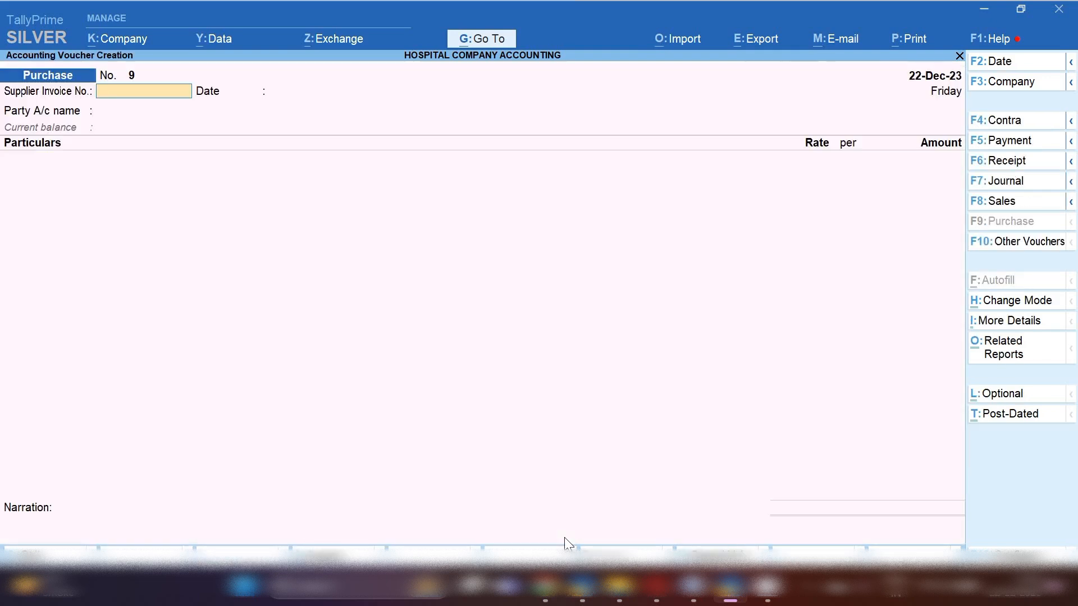
- Switch to a new journal voucher and date it 23-Dec-23
click(1027, 191)
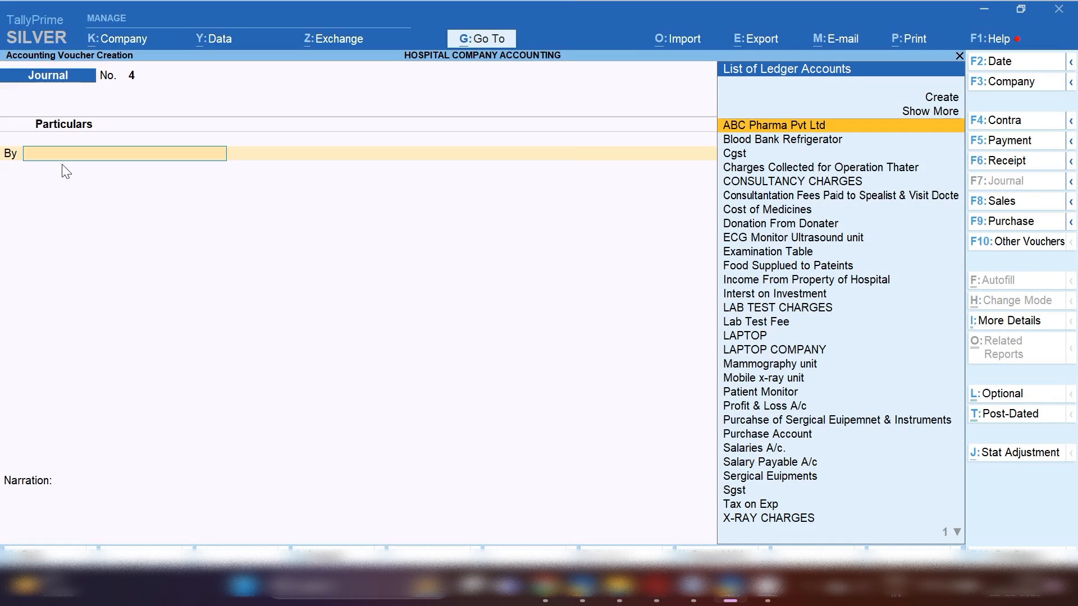
key(F2)
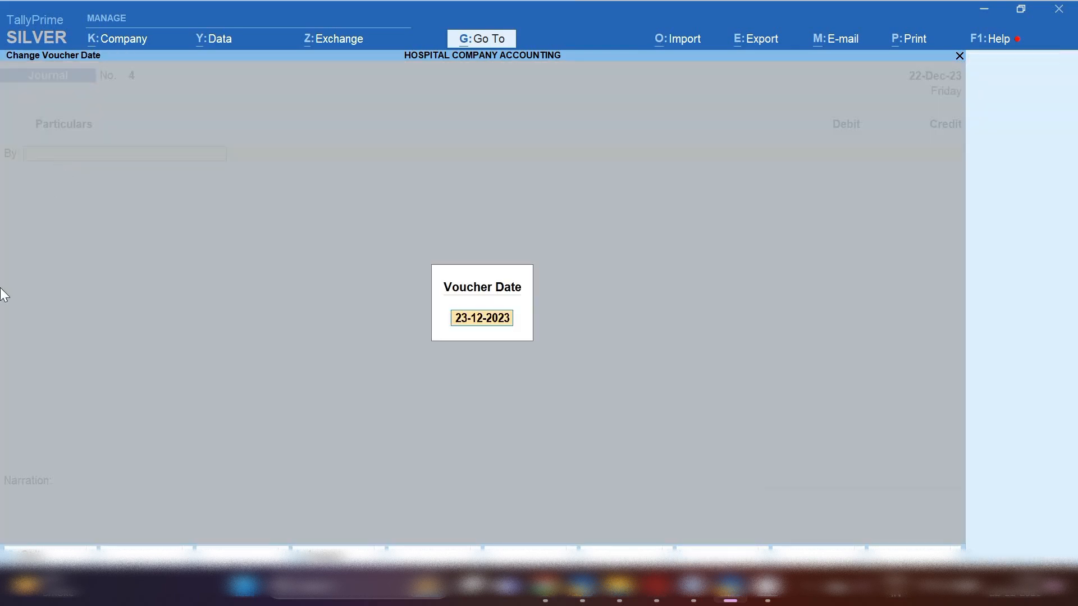
text(23.12)
key(Return)
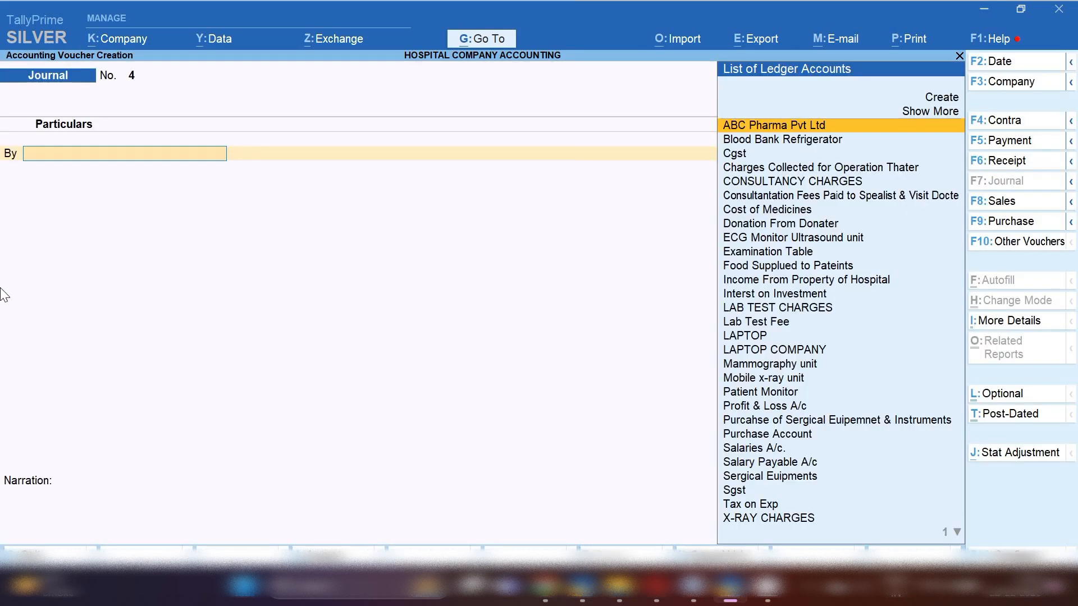
- Choose Tax on Exp as the journal's debit ledger and begin entering its debit amount
text(EX)
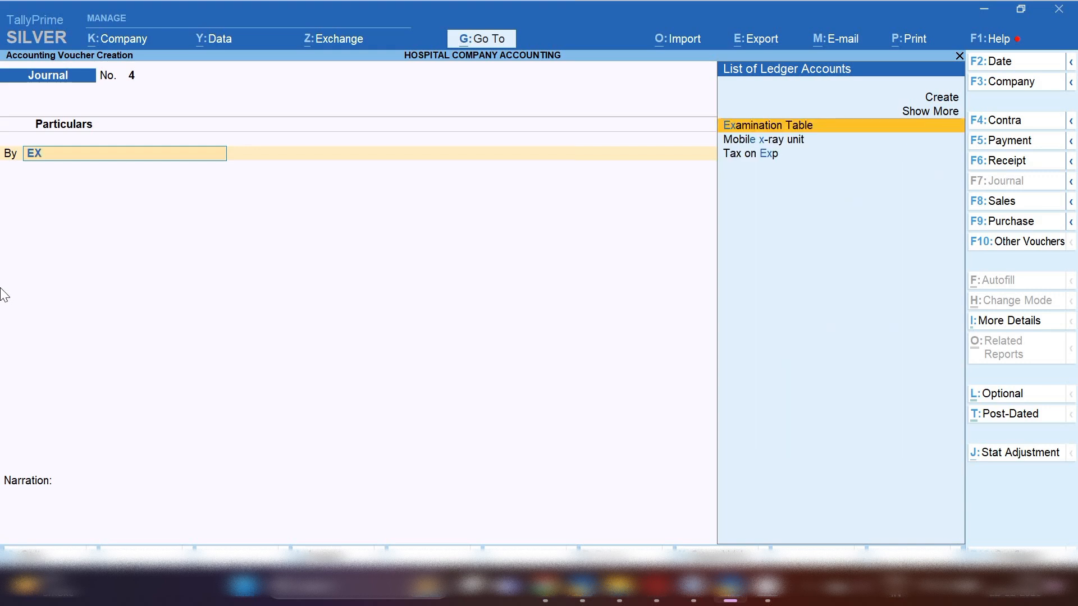
key(Down)
key(Down)
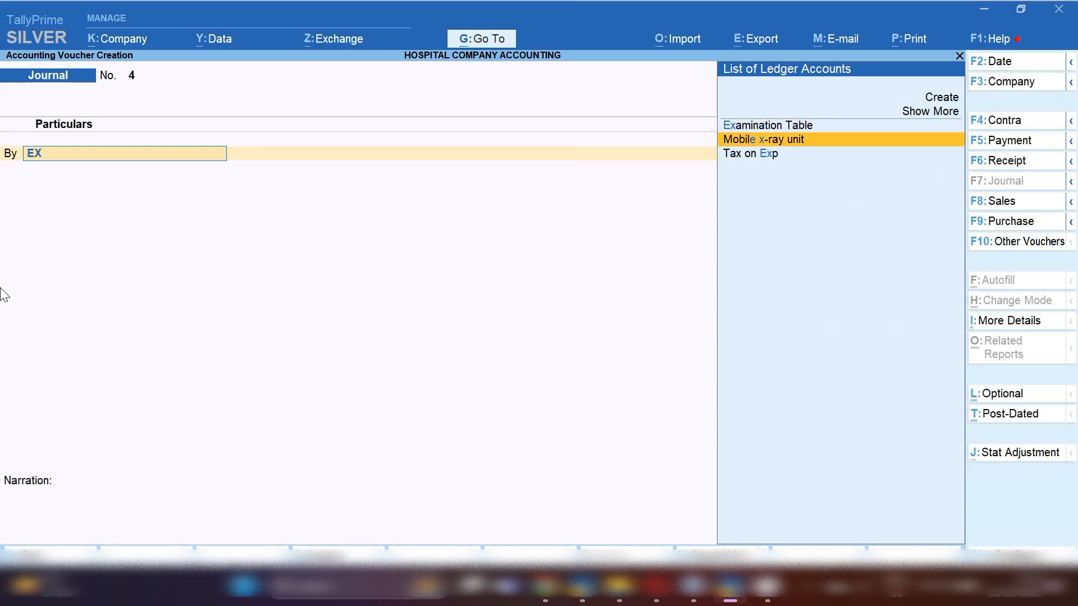
key(Return)
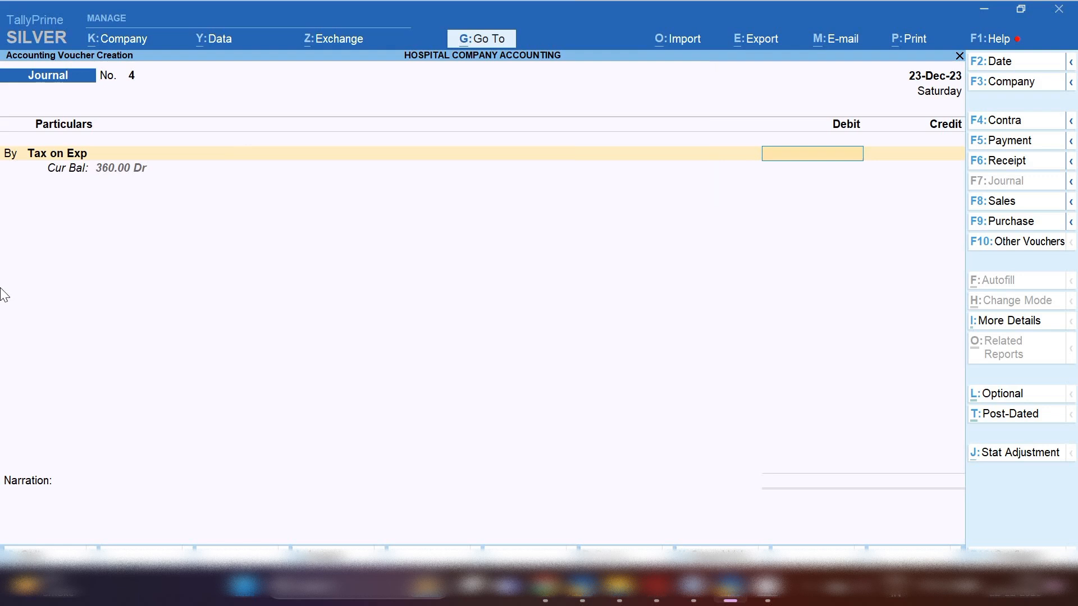
text(1053)
key(BackSpace)
key(BackSpace)
key(BackSpace)
key(BackSpace)
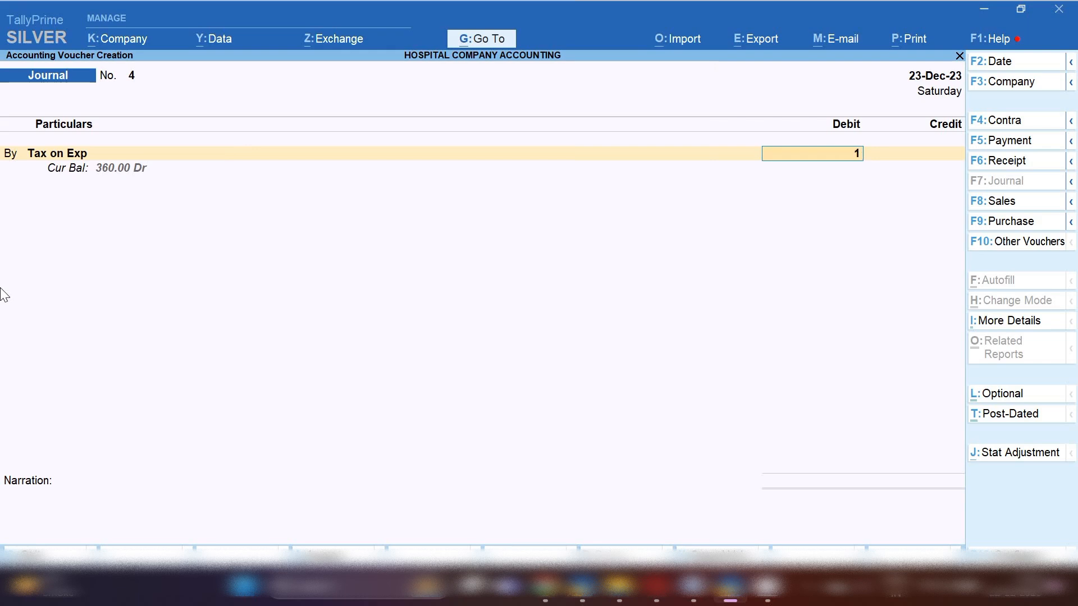